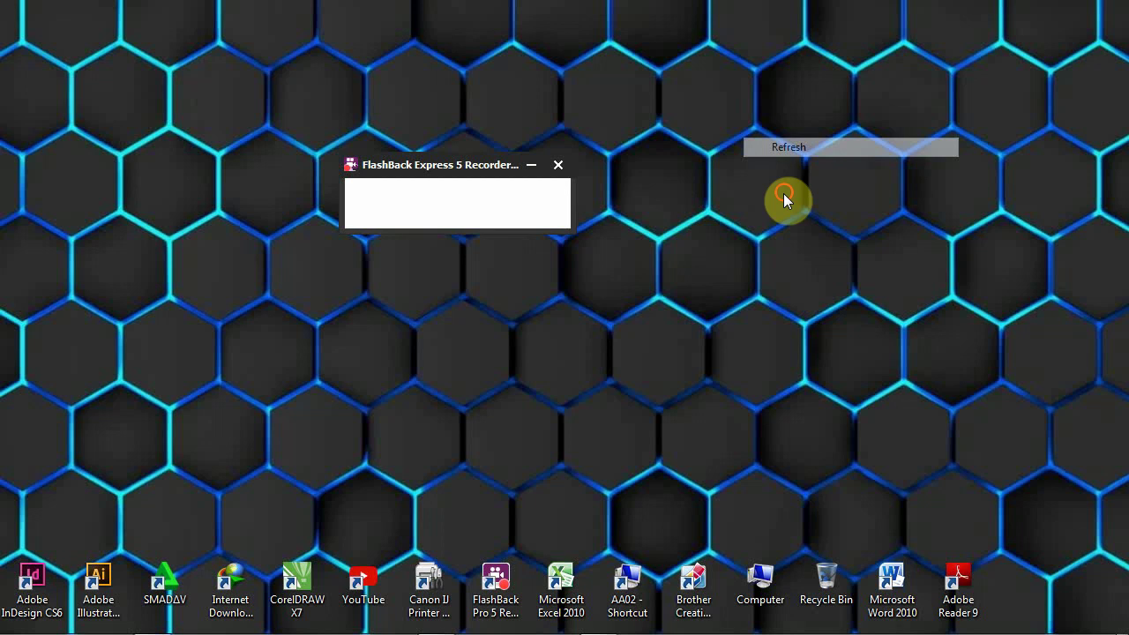
# Open the 102CANON photo folder under MEDIA (E:) > ASRUL in Windows Explorer
pyautogui.click(546, 166)
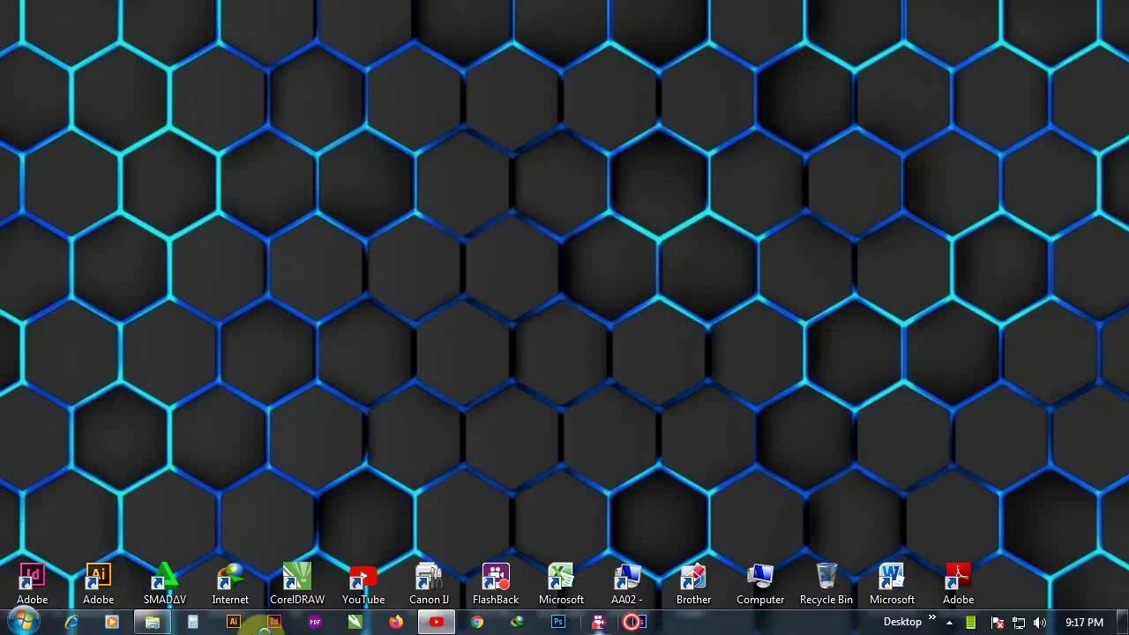
pyautogui.click(161, 625)
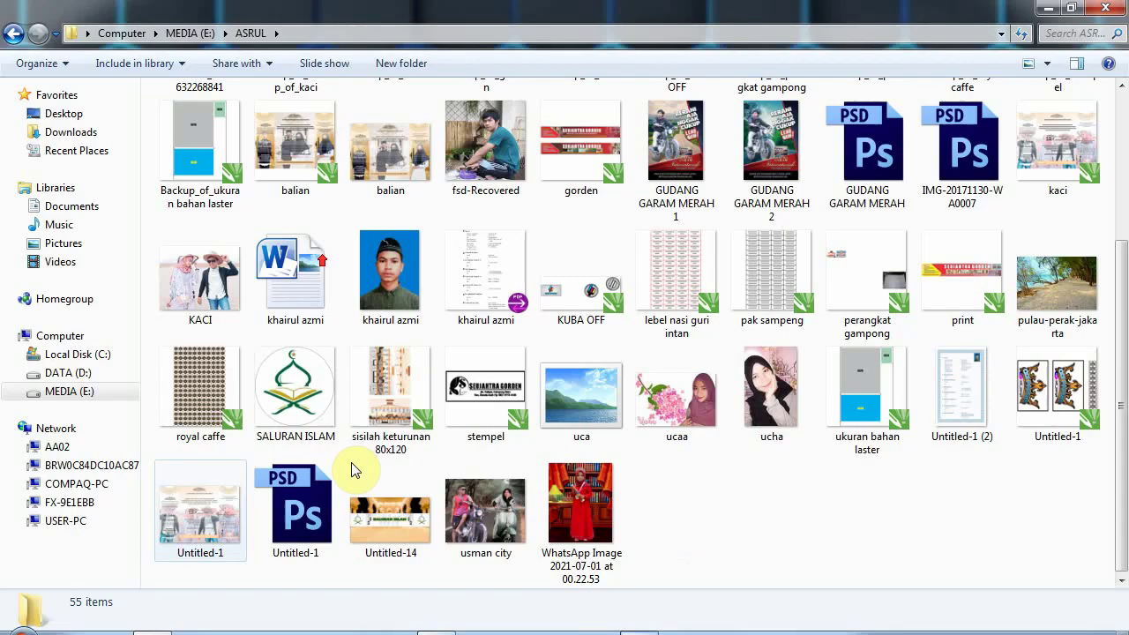
pyautogui.scroll(5, 353, 467)
pyautogui.click(211, 144)
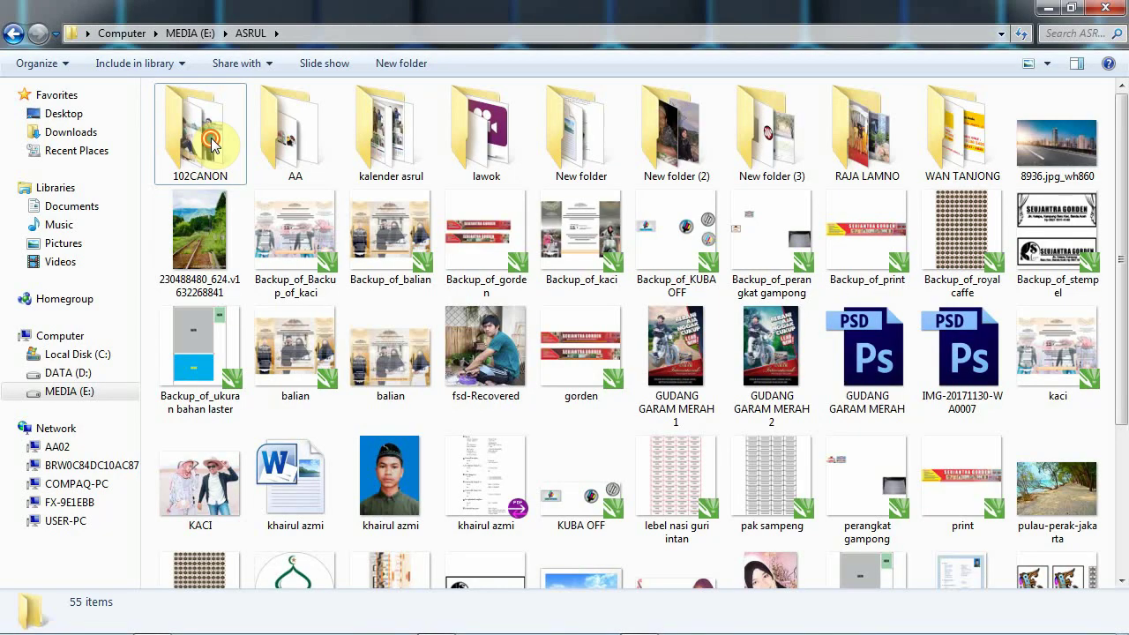
pyautogui.doubleClick(211, 142)
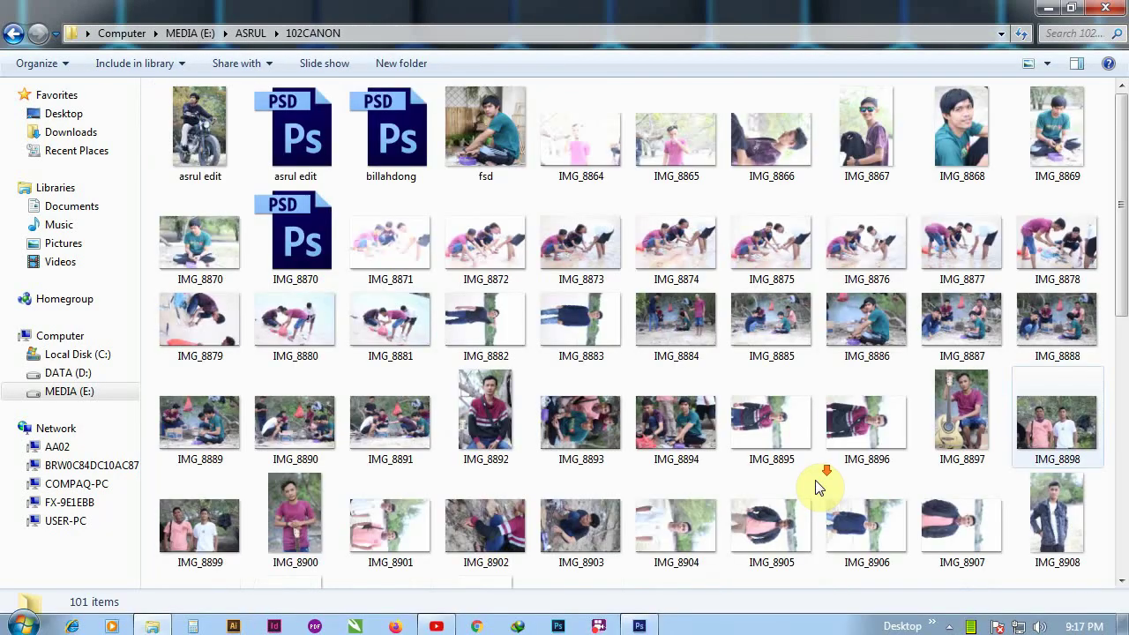
pyautogui.scroll(-10, 647, 435)
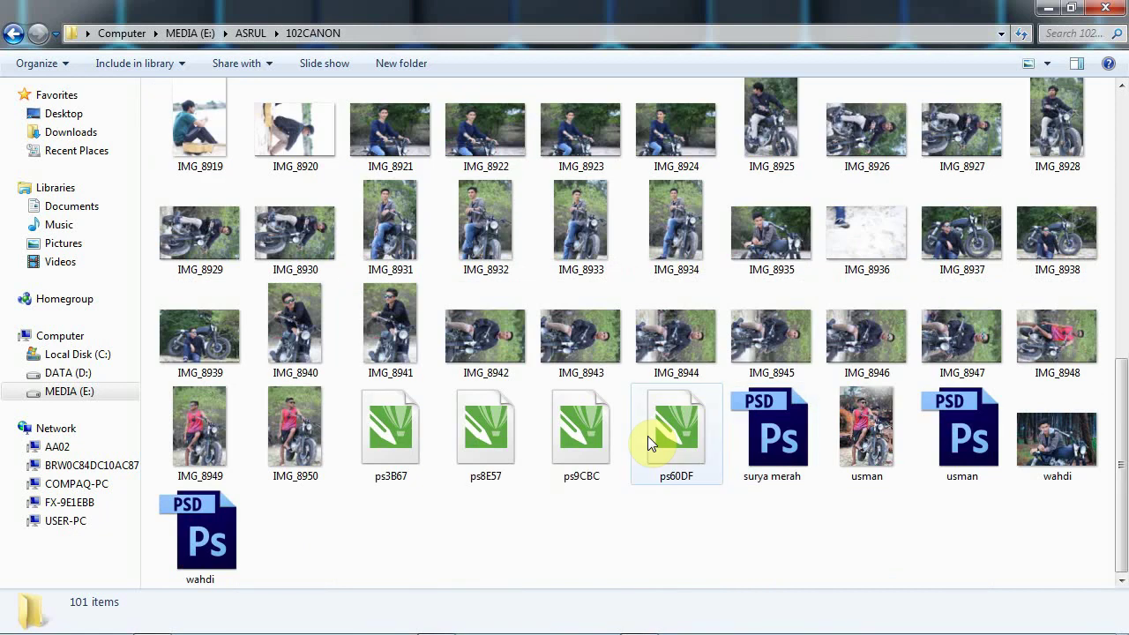
pyautogui.scroll(2, 963, 496)
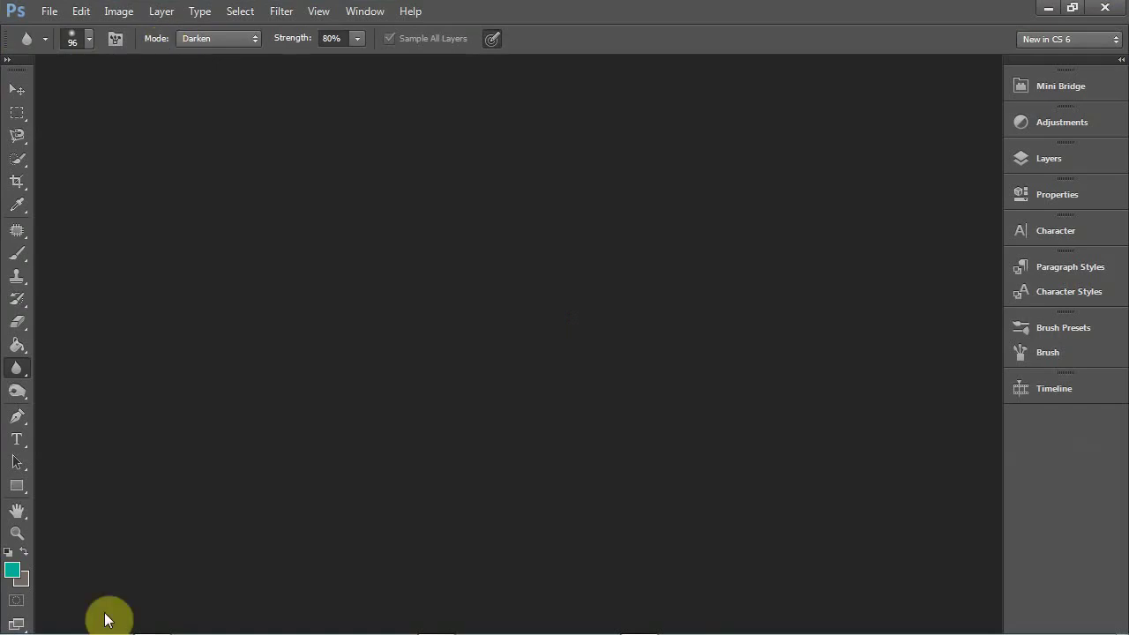
# Drag the photo IMG_8900 from 102CANON onto Photoshop to open it
pyautogui.click(167, 617)
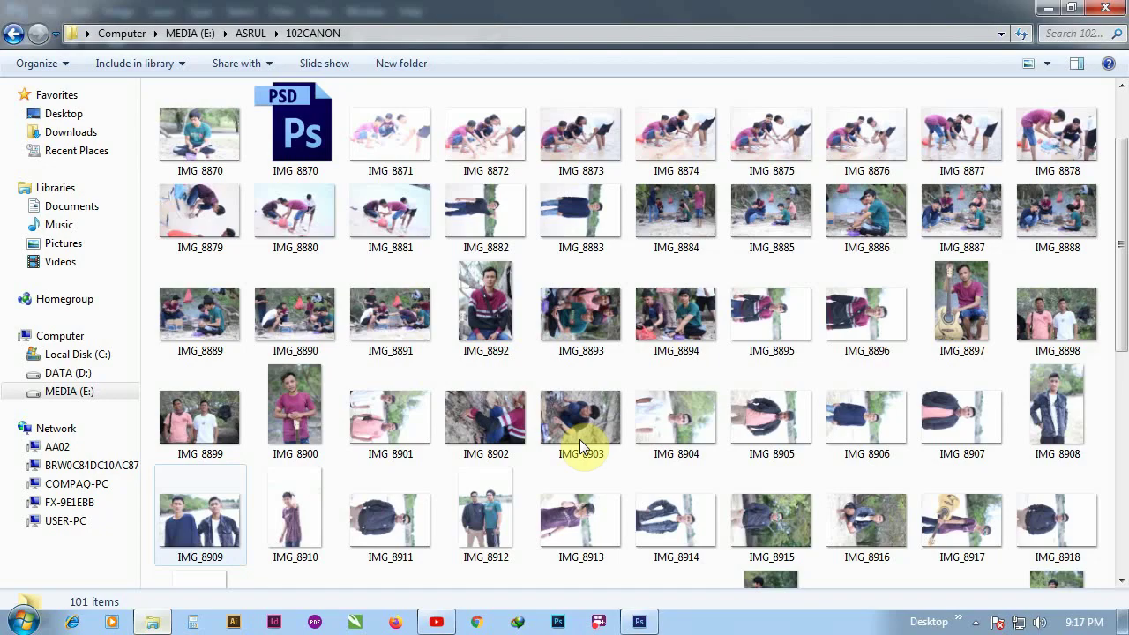
pyautogui.click(309, 379)
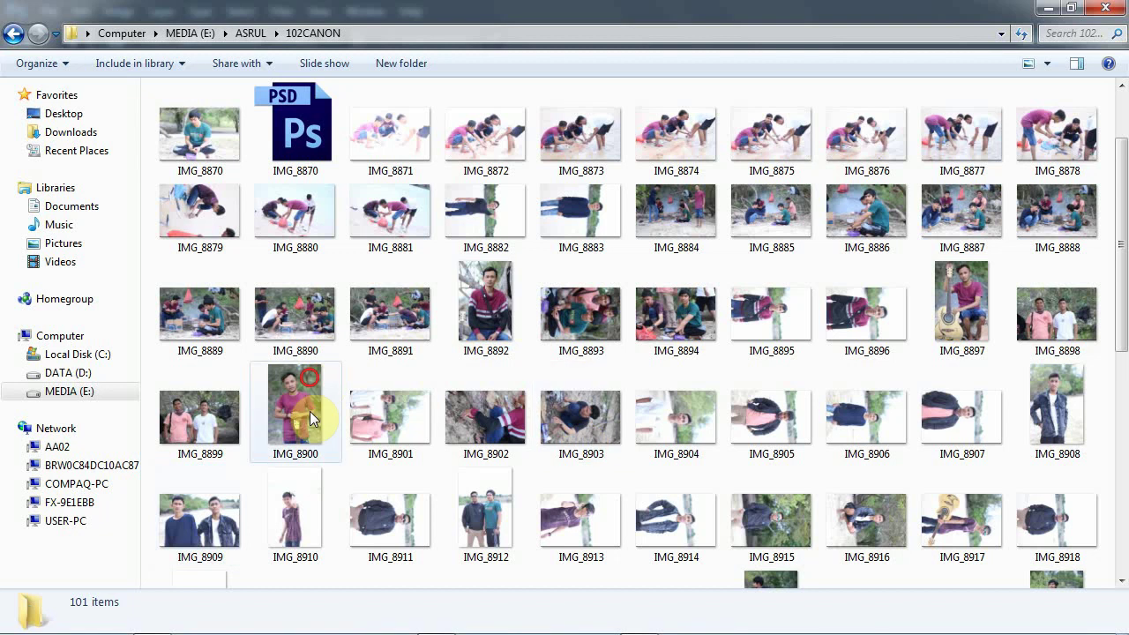
pyautogui.click(310, 410)
pyautogui.moveTo(627, 629)
pyautogui.mouseDown()
pyautogui.moveTo(643, 595)
pyautogui.moveTo(590, 408)
pyautogui.mouseUp()
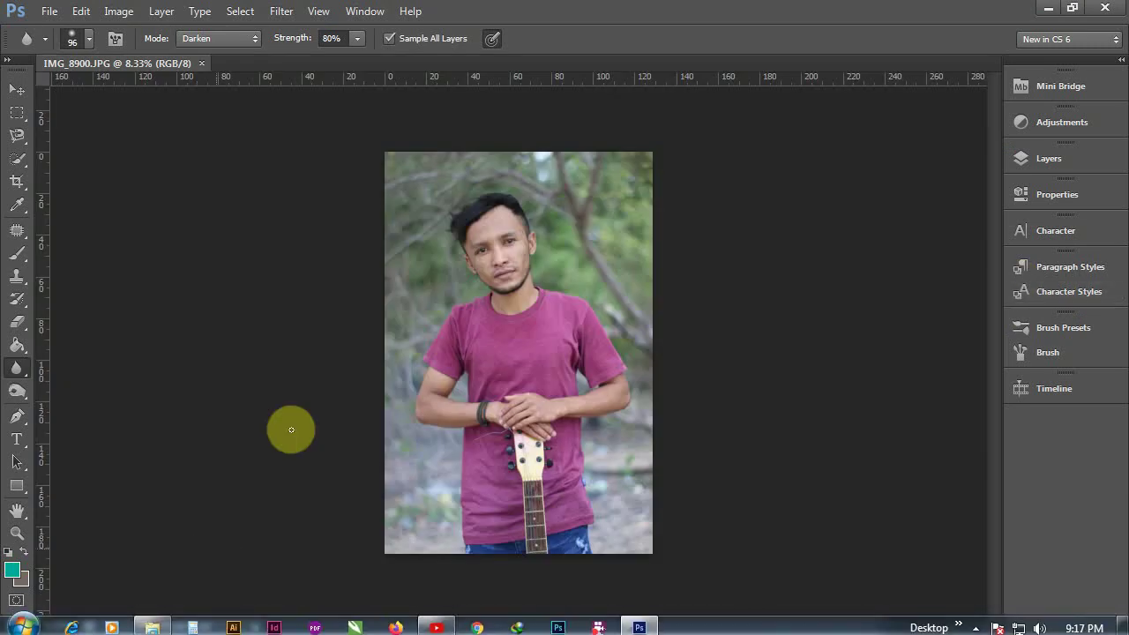
# Unlock the Background layer of IMG_8900.JPG into a normal Layer 0
pyautogui.press('p')
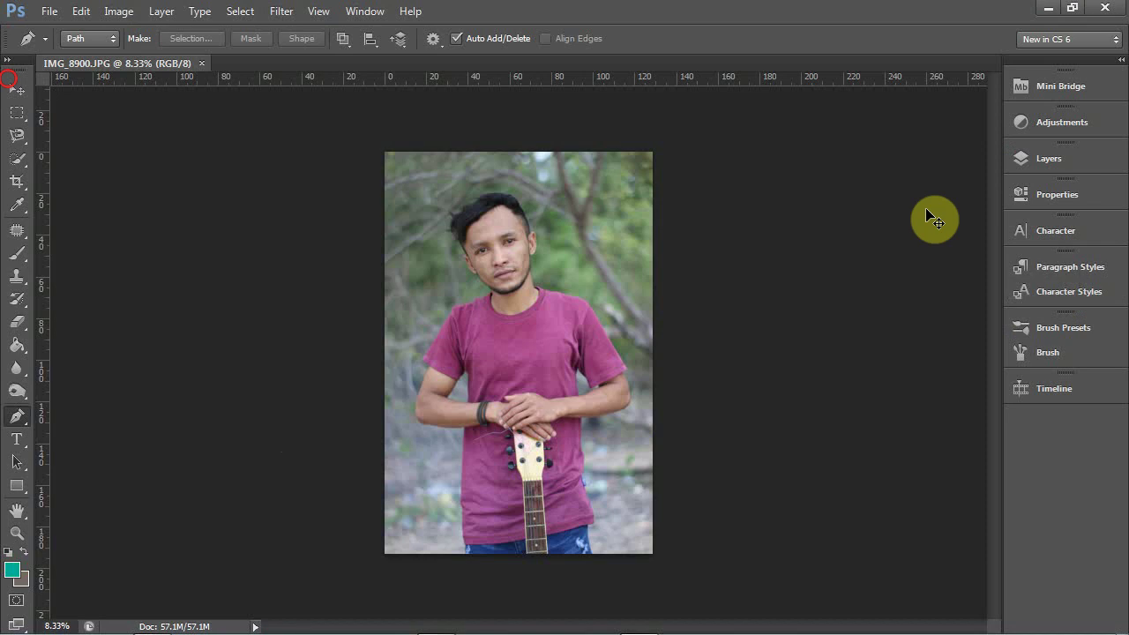
pyautogui.press('v')
pyautogui.click(1049, 164)
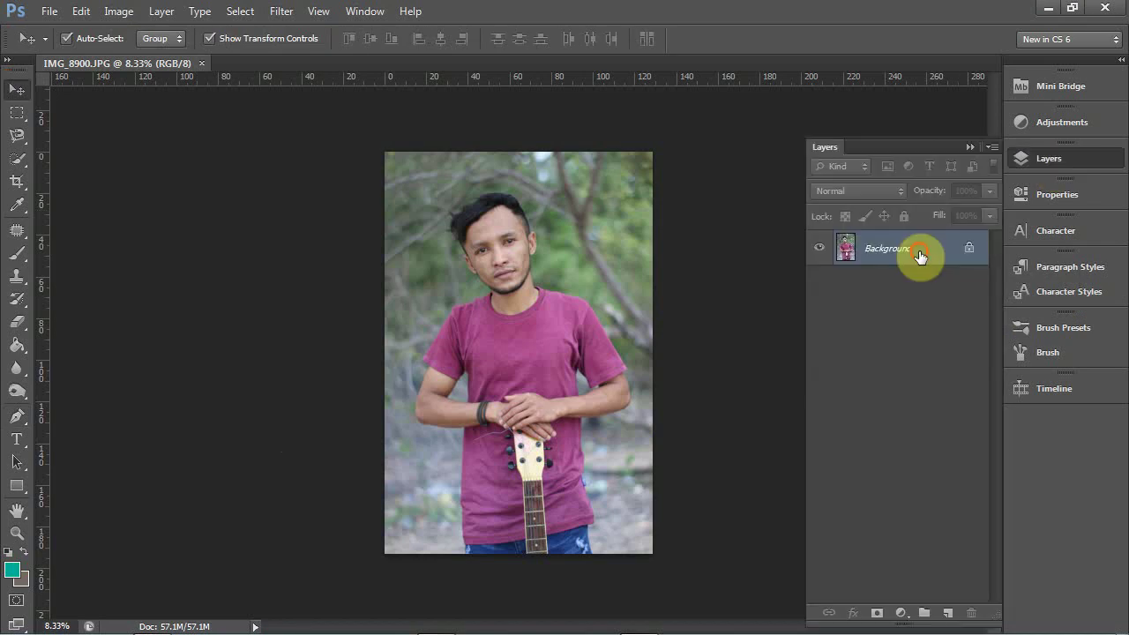
pyautogui.doubleClick(919, 256)
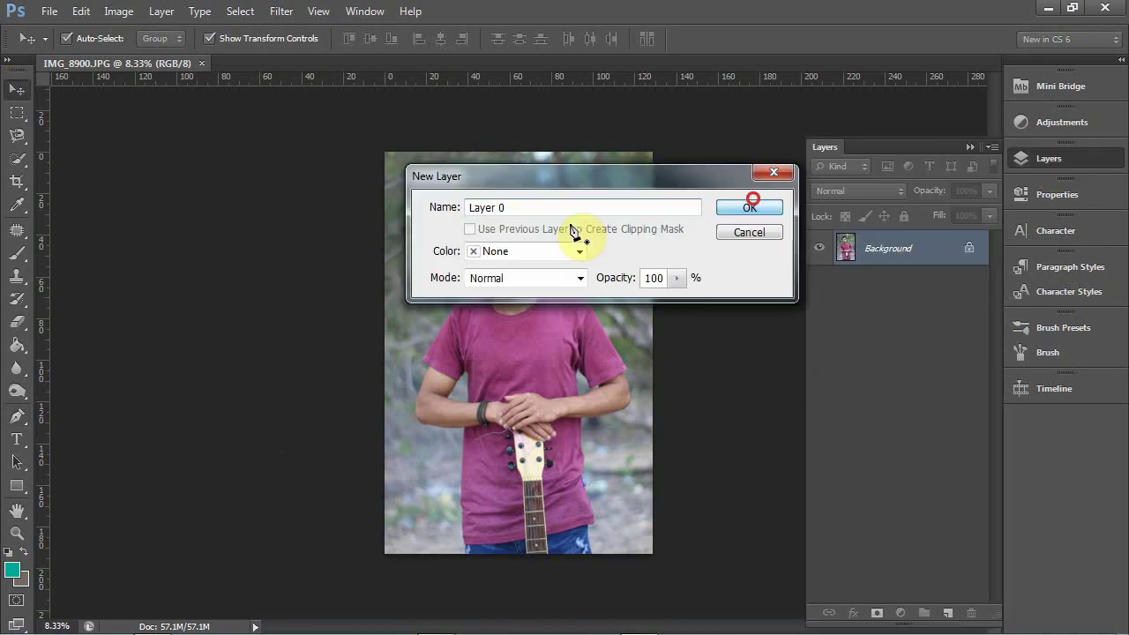
pyautogui.press('Return')
# Select the Eraser tool and duplicate Layer 0 as Layer 0 copy
pyautogui.press('p')
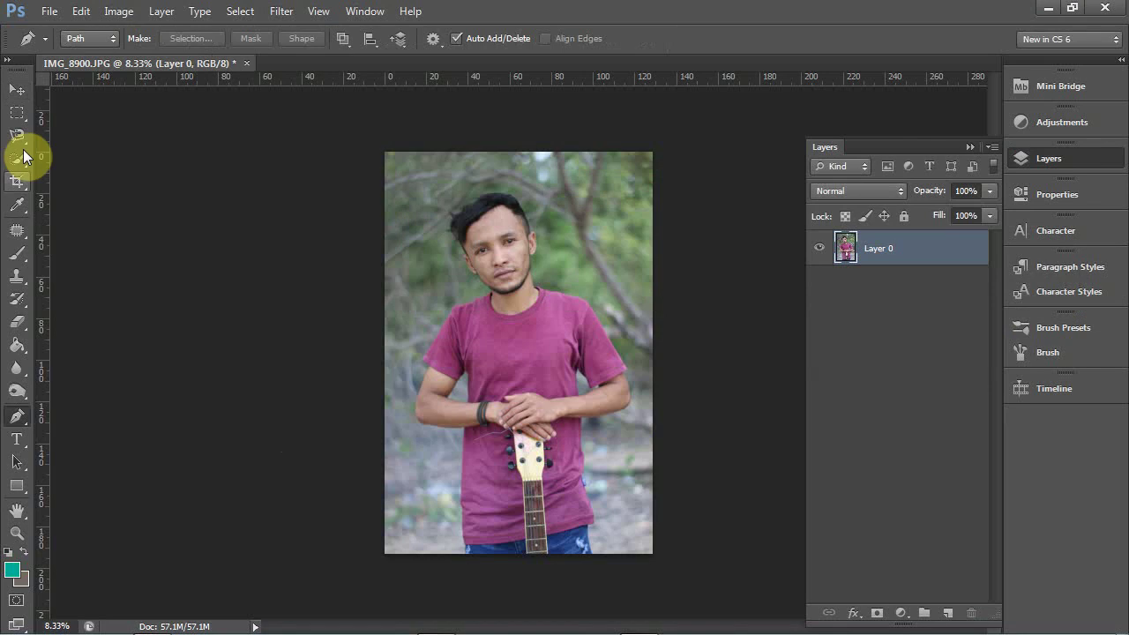
pyautogui.click(27, 320)
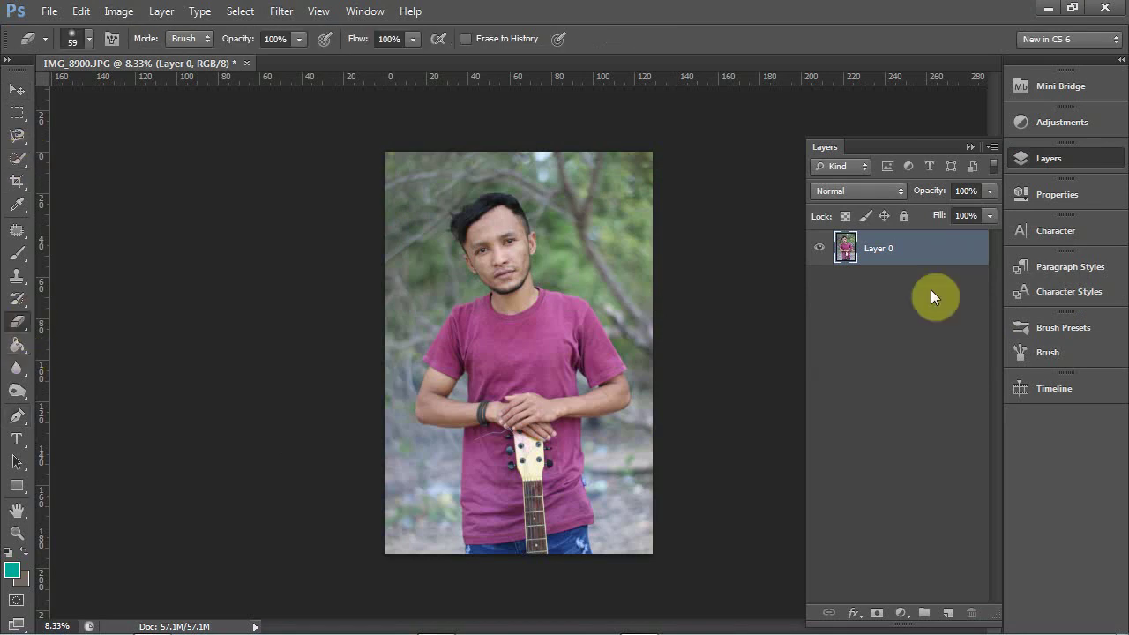
pyautogui.hotkey('ctrl', 'j')
# Lock and hide Layer 0, leaving Layer 0 copy as the active layer
pyautogui.click(821, 284)
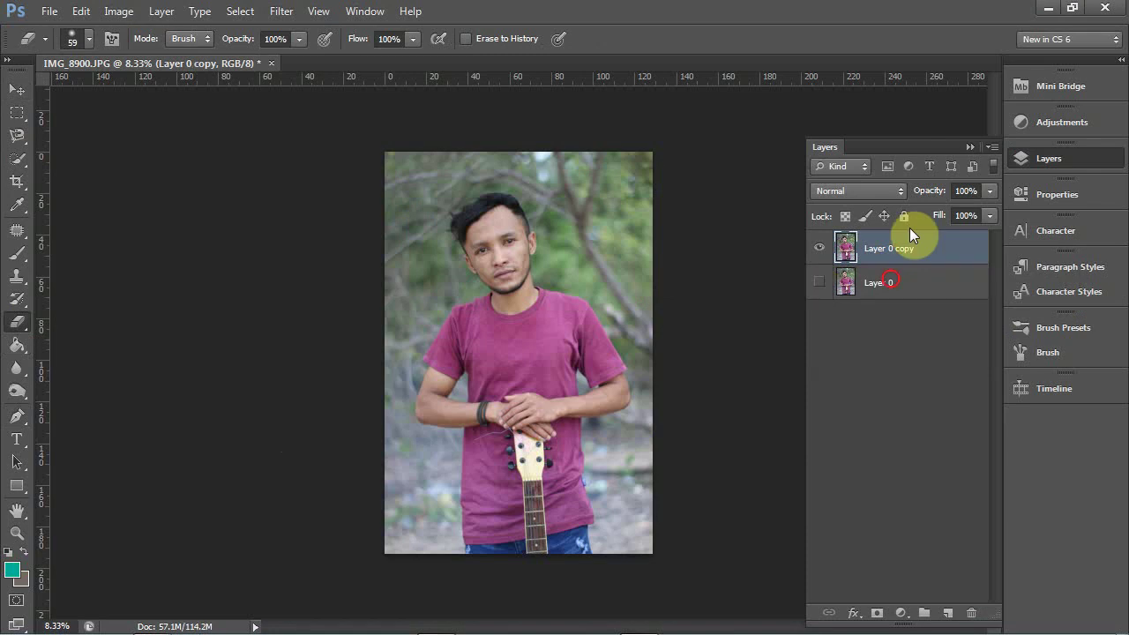
pyautogui.click(845, 282)
pyautogui.click(819, 282)
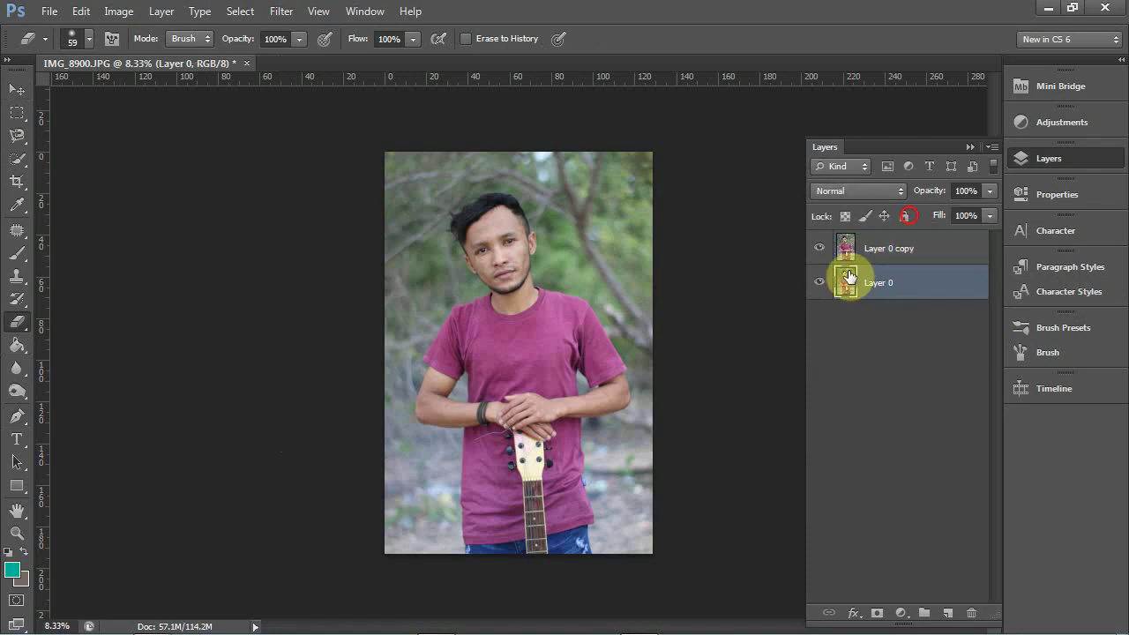
pyautogui.click(821, 283)
pyautogui.click(921, 252)
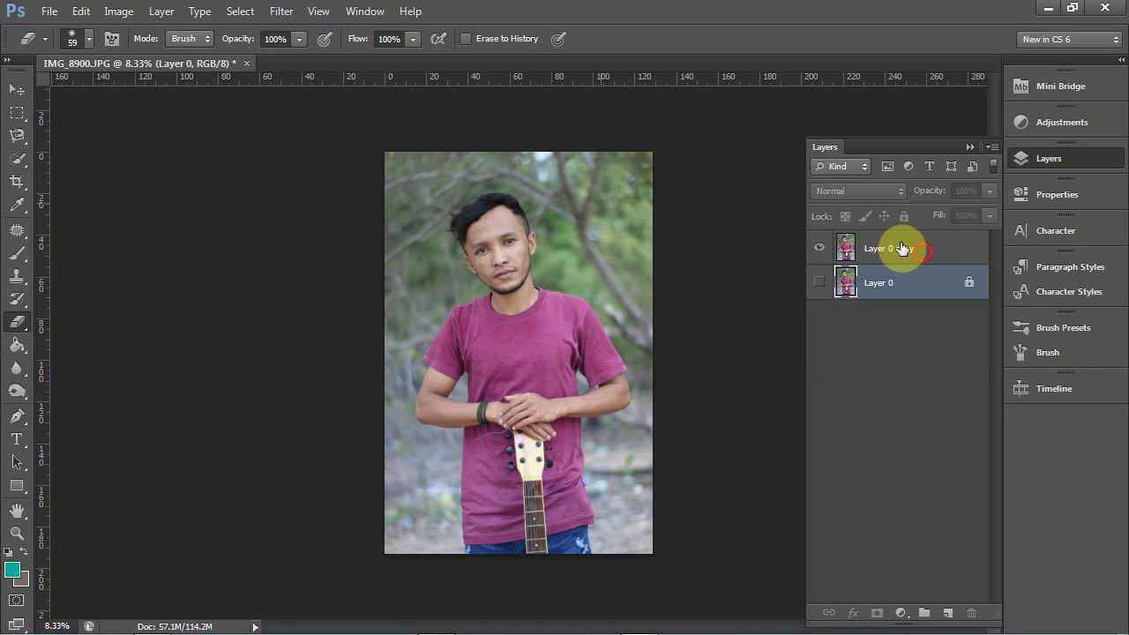
pyautogui.click(901, 249)
# Set the soft eraser to 2912 px and erase the photo's top-right corner
pyautogui.rightClick(731, 240)
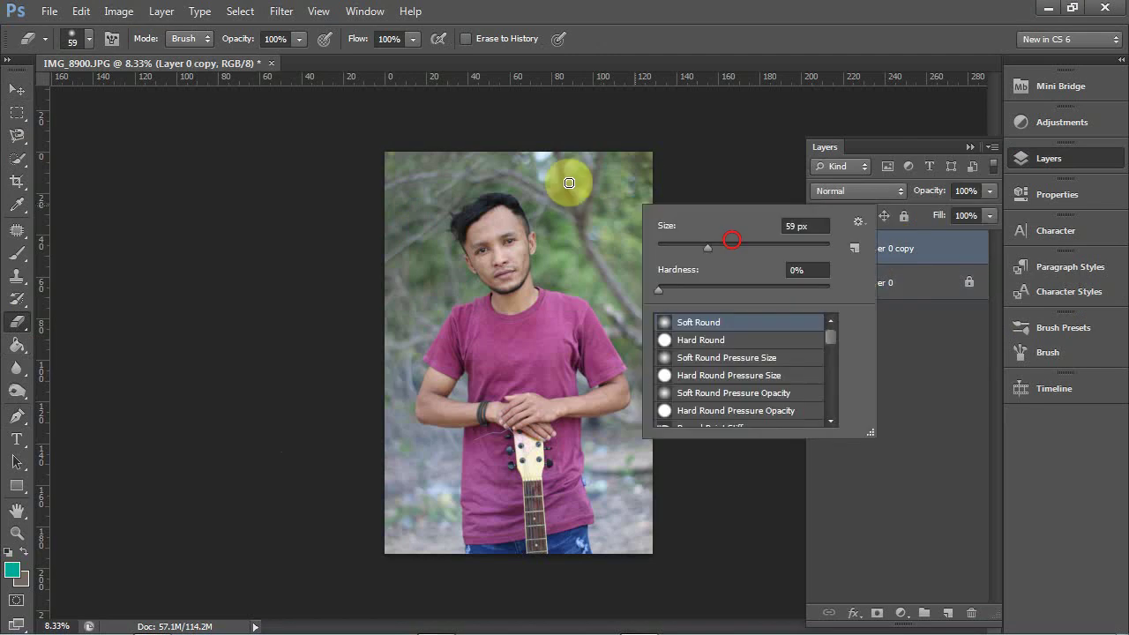
pyautogui.click(781, 246)
pyautogui.click(821, 247)
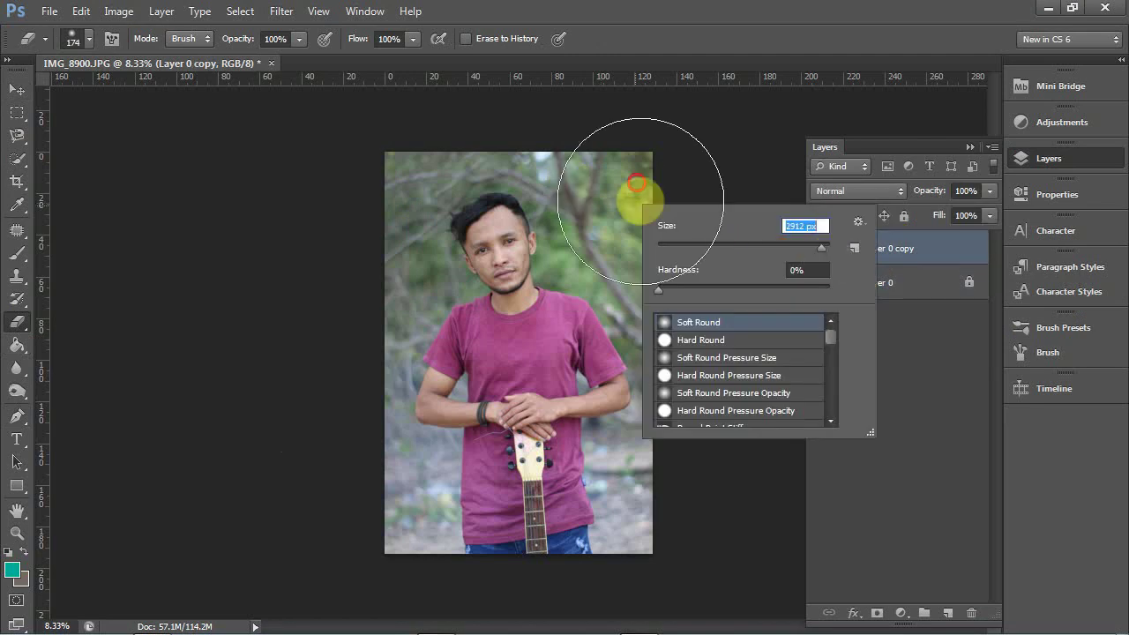
pyautogui.click(654, 226)
pyautogui.click(623, 211)
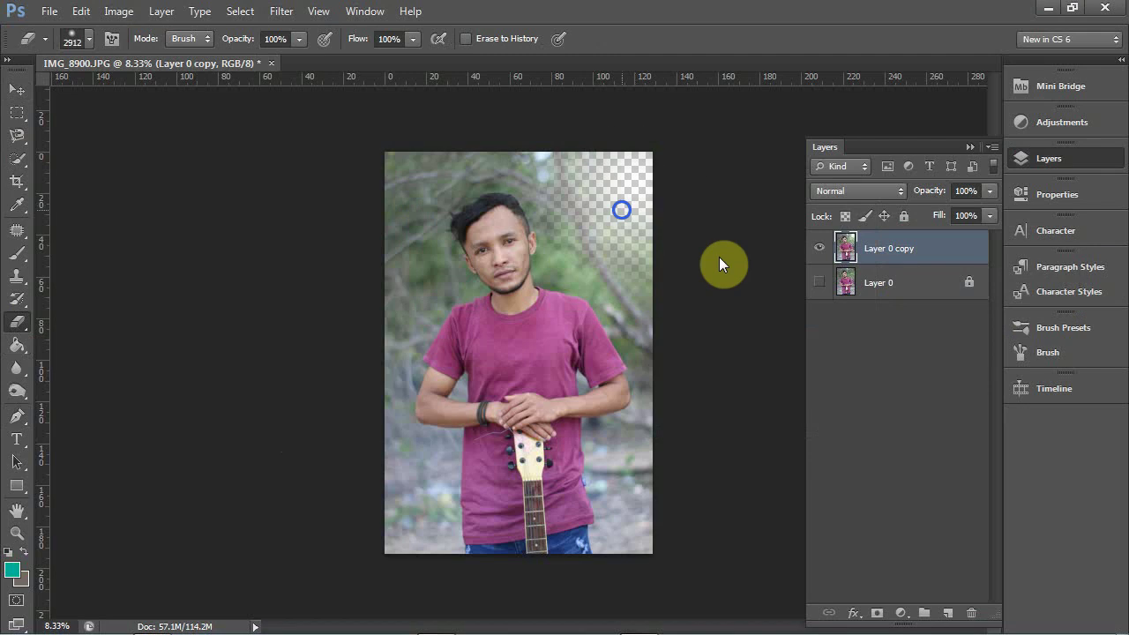
# Resize the eraser brush to about 236 px
pyautogui.rightClick(719, 256)
pyautogui.click(776, 254)
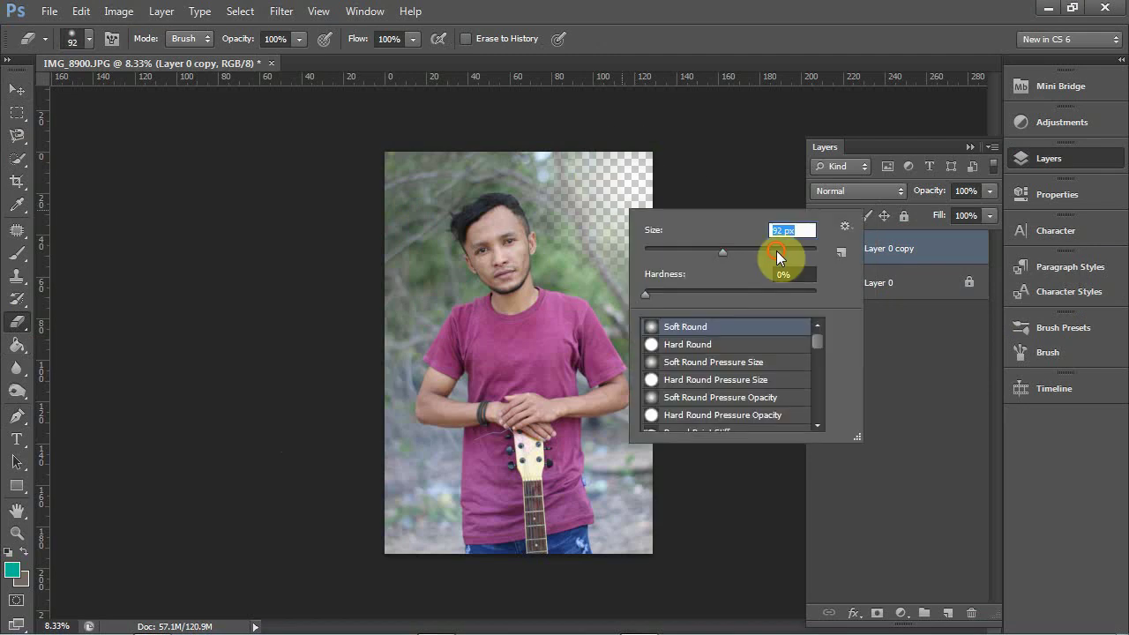
pyautogui.click(776, 250)
pyautogui.click(796, 244)
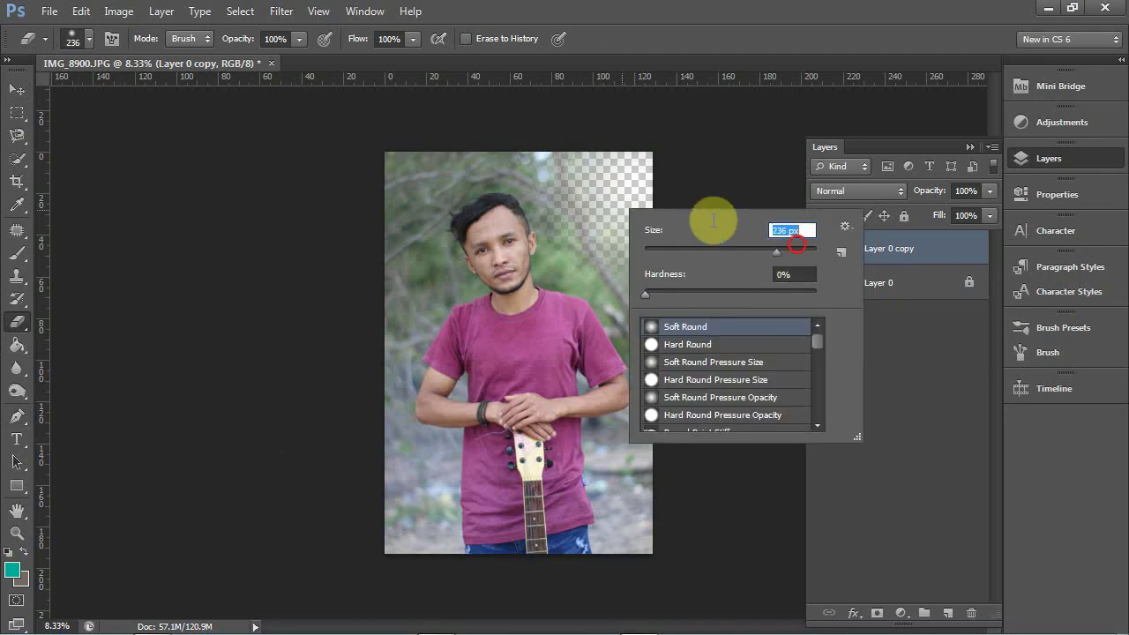
pyautogui.click(399, 145)
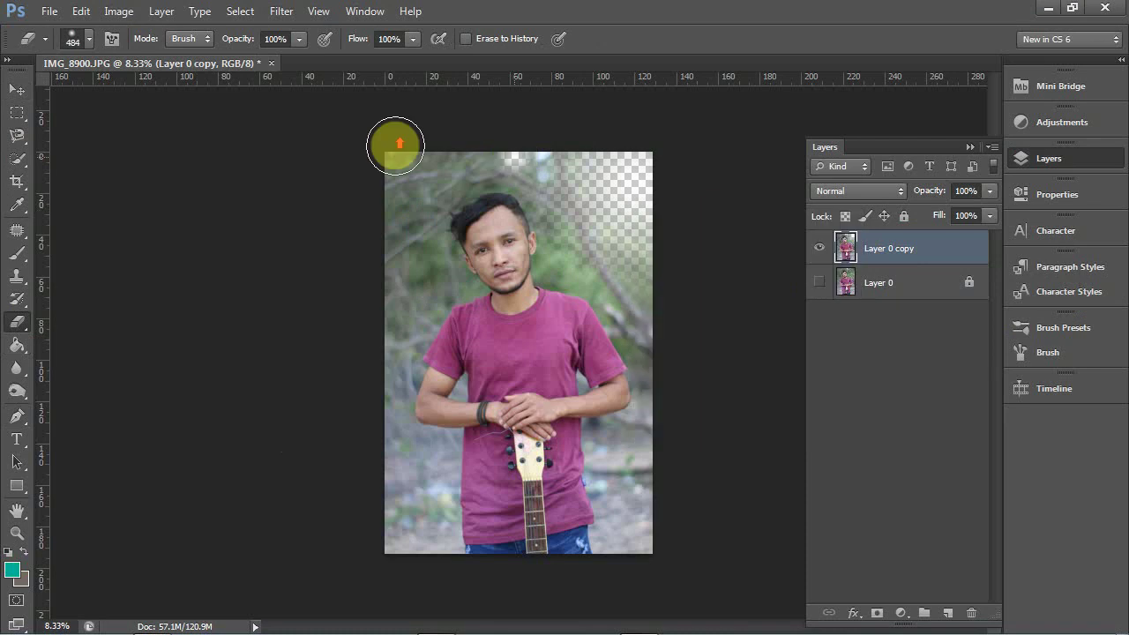
# Erase the background along the top, left edge and right of the man's head, then switch to Chrome
pyautogui.scroll(3, 422, 148)
pyautogui.scroll(3, 264, 271)
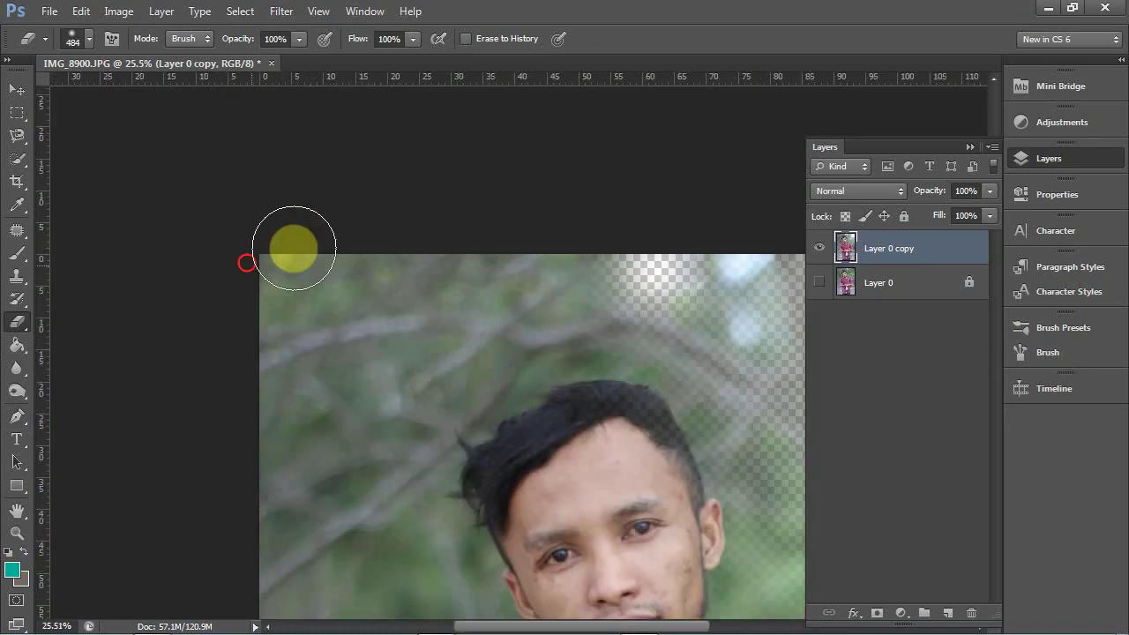
pyautogui.moveTo(294, 248); pyautogui.dragTo(372, 207)
pyautogui.scroll(-3, 371, 283)
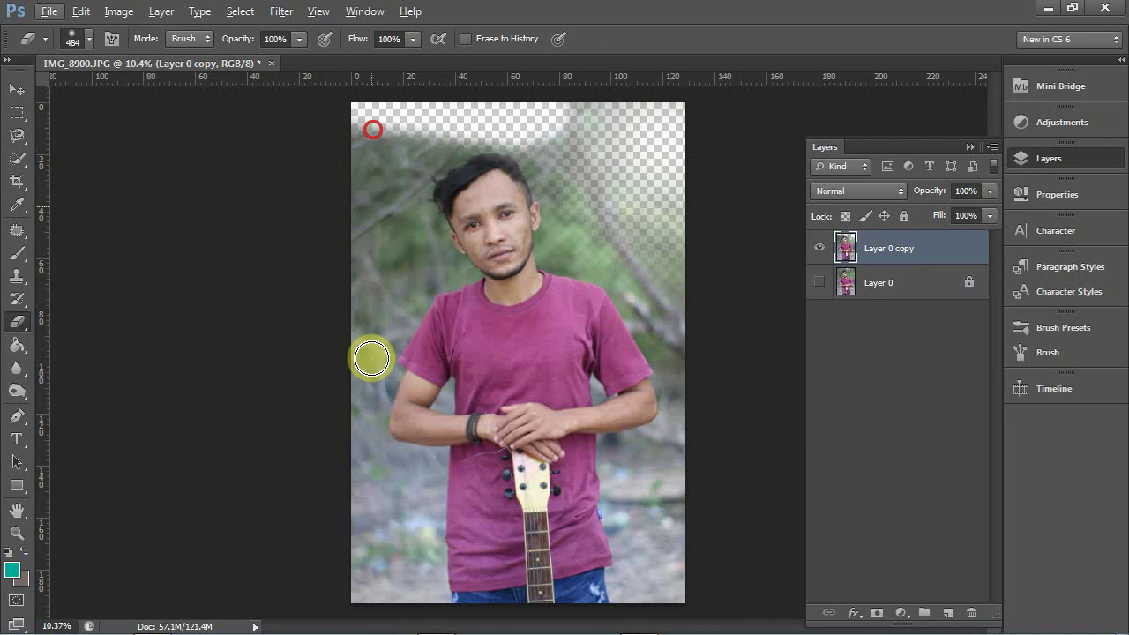
pyautogui.moveTo(372, 358)
pyautogui.mouseDown()
pyautogui.moveTo(396, 128)
pyautogui.moveTo(334, 511)
pyautogui.moveTo(344, 564)
pyautogui.moveTo(398, 479)
pyautogui.moveTo(396, 521)
pyautogui.moveTo(379, 503)
pyautogui.mouseUp()
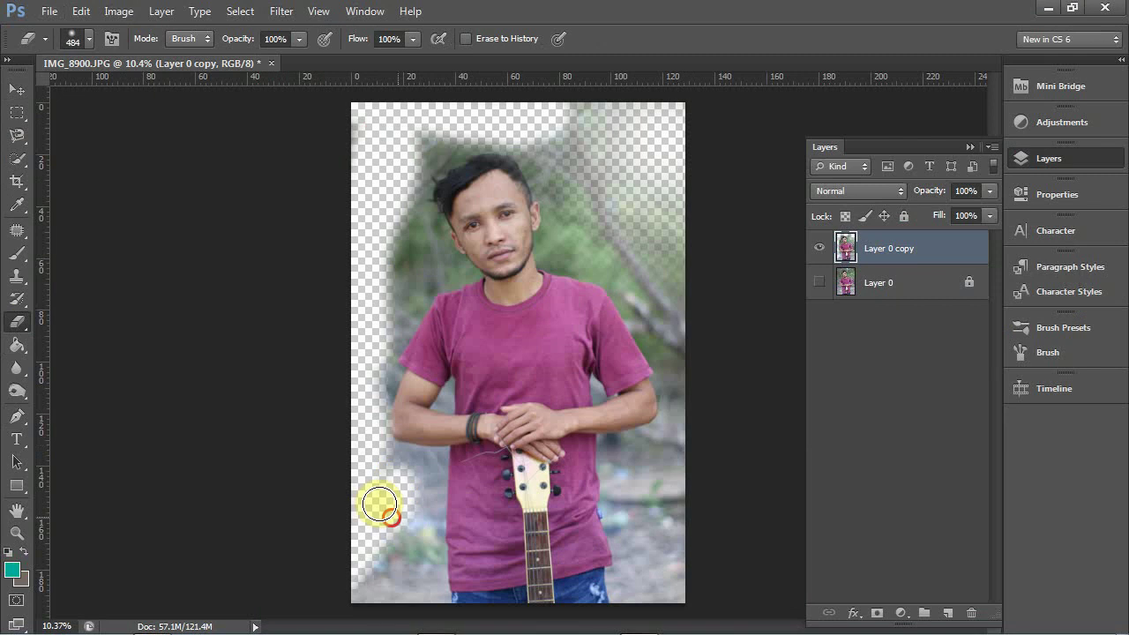
pyautogui.hotkey('ctrl', 'alt', 'z')
pyautogui.hotkey('ctrl', 'alt', 'z')
pyautogui.hotkey('ctrl', 'shift', 'z')
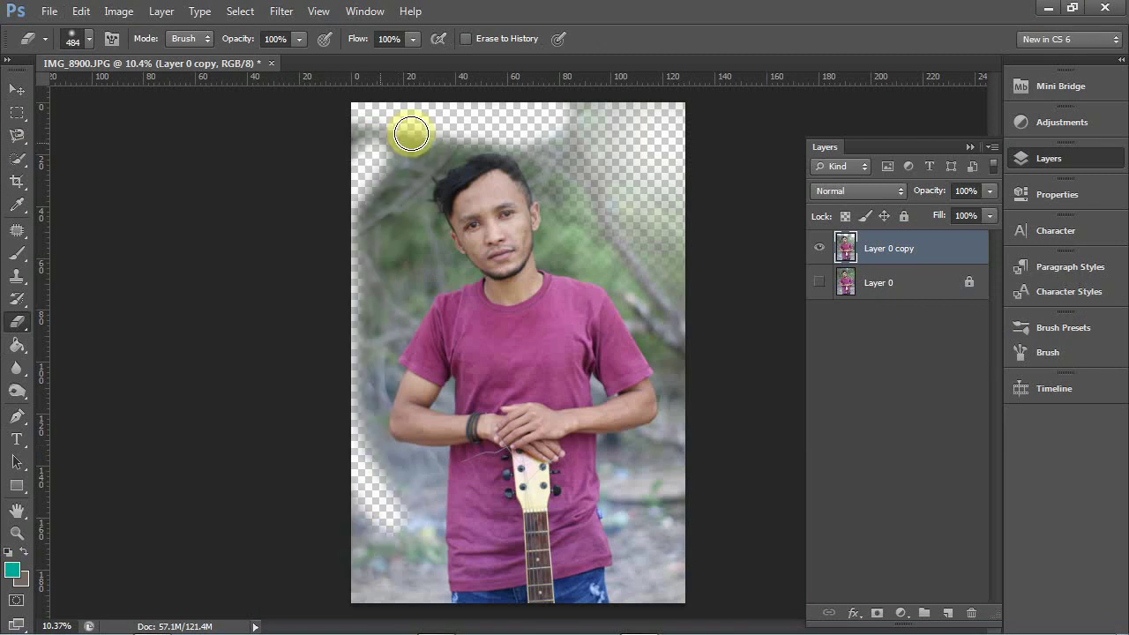
pyautogui.moveTo(411, 133)
pyautogui.mouseDown()
pyautogui.moveTo(355, 200)
pyautogui.moveTo(547, 132)
pyautogui.mouseUp()
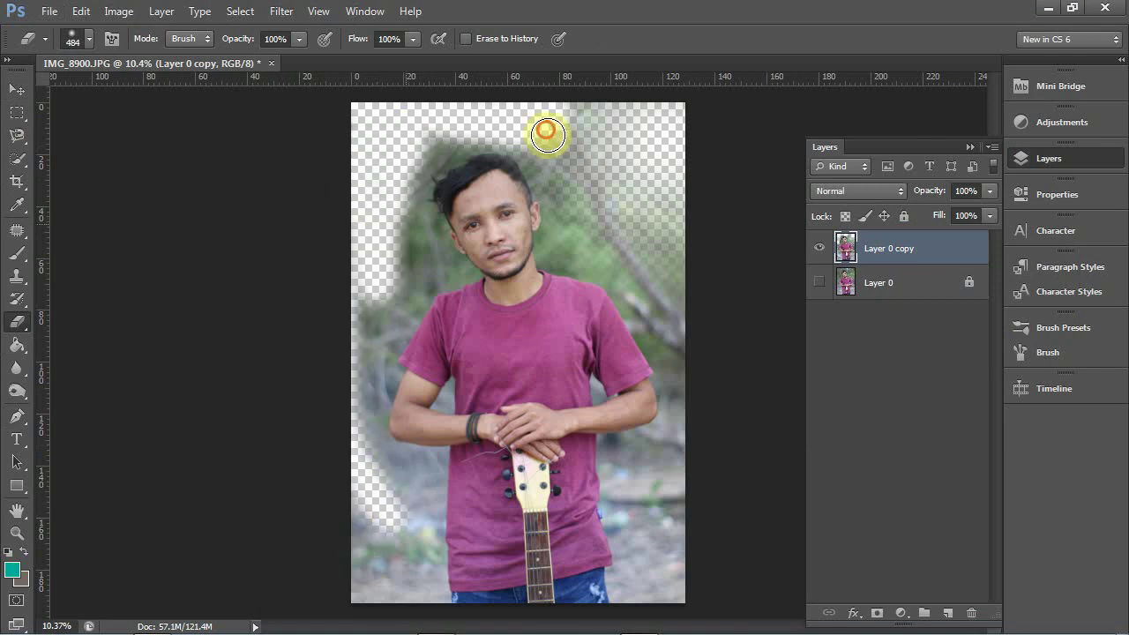
pyautogui.moveTo(705, 360)
pyautogui.mouseDown()
pyautogui.moveTo(589, 216)
pyautogui.moveTo(637, 183)
pyautogui.moveTo(695, 486)
pyautogui.moveTo(663, 335)
pyautogui.moveTo(661, 397)
pyautogui.mouseUp()
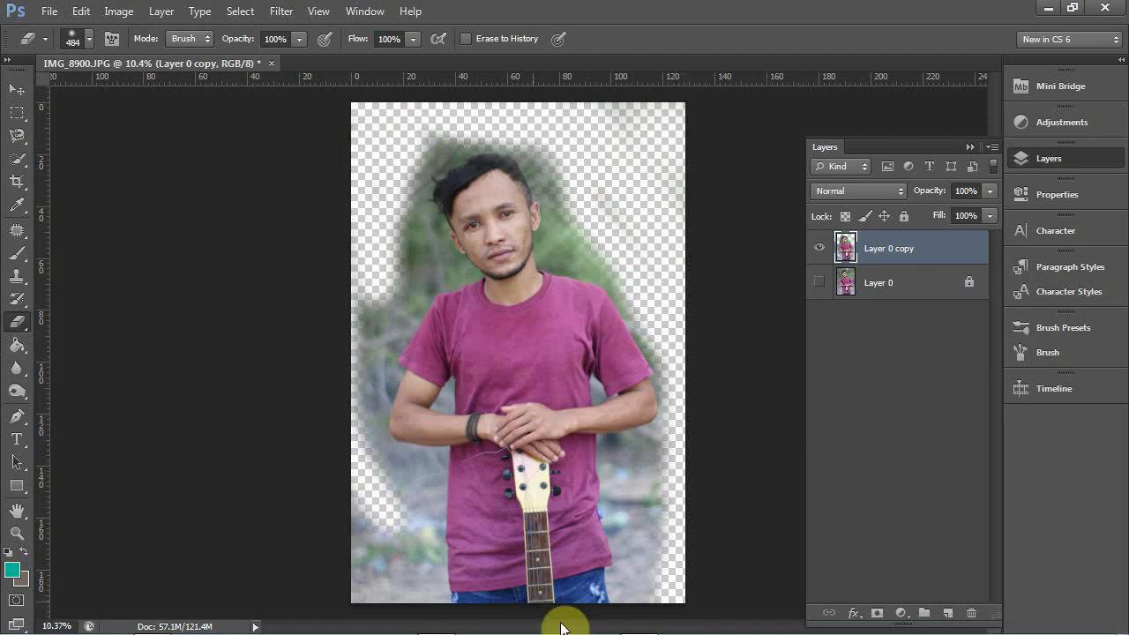
pyautogui.click(479, 622)
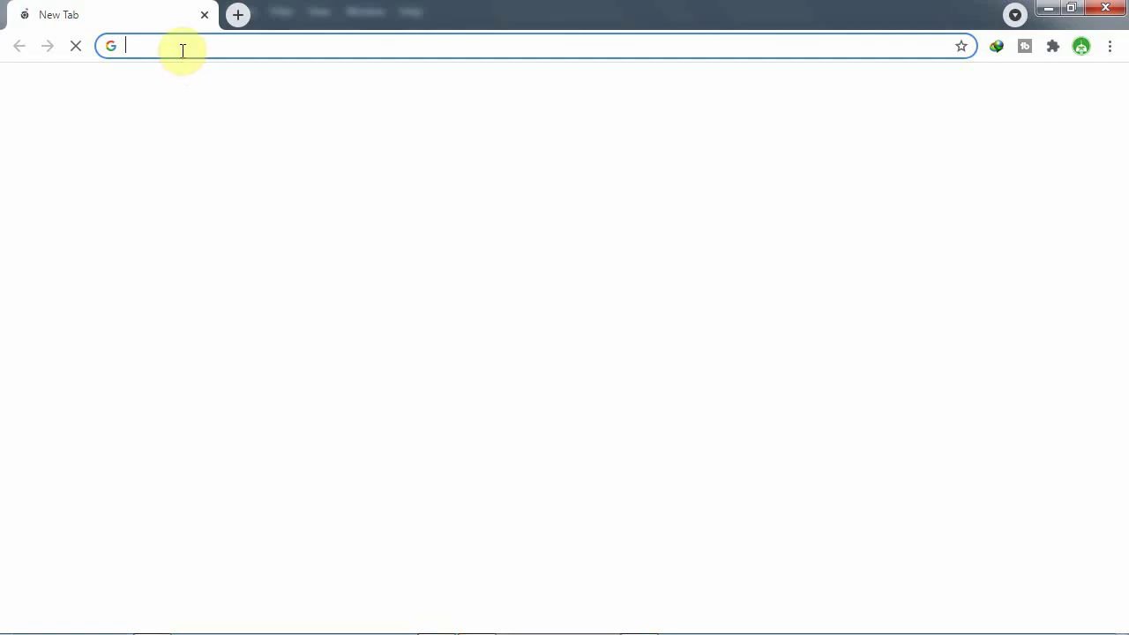
# Load pixabay.com/id/images/search/background/ in Chrome
pyautogui.hotkey('ctrl', 'v')
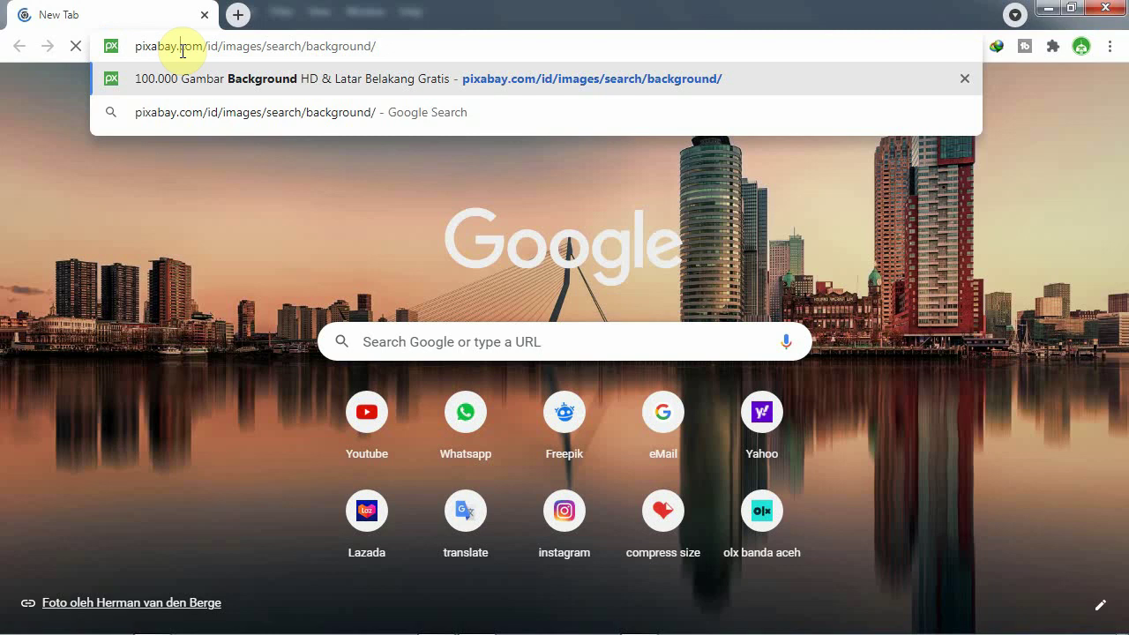
pyautogui.press('Return')
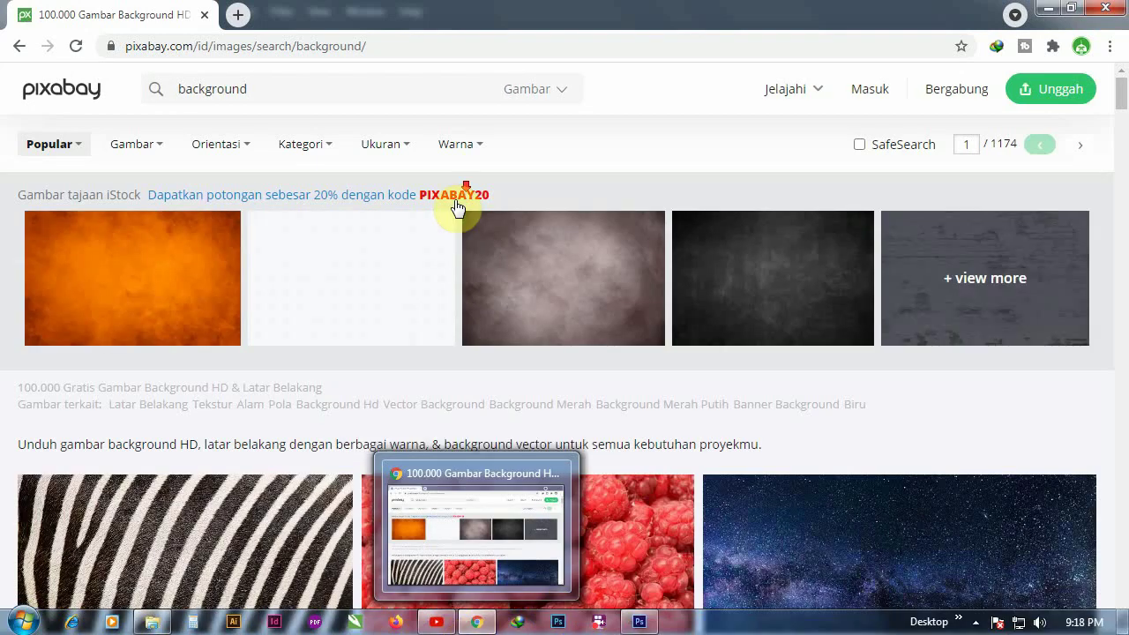
# Browse page 1 of Pixabay's background results and go to the next page
pyautogui.scroll(-4, 442, 272)
pyautogui.scroll(-7, 443, 271)
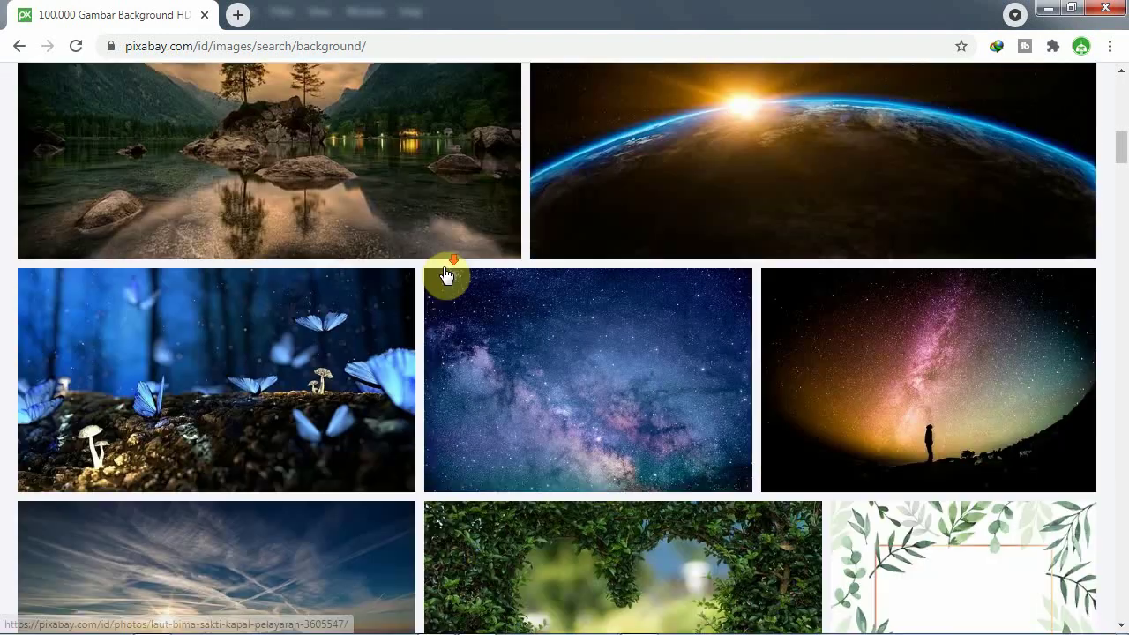
pyautogui.scroll(-7, 446, 275)
pyautogui.scroll(-6, 446, 276)
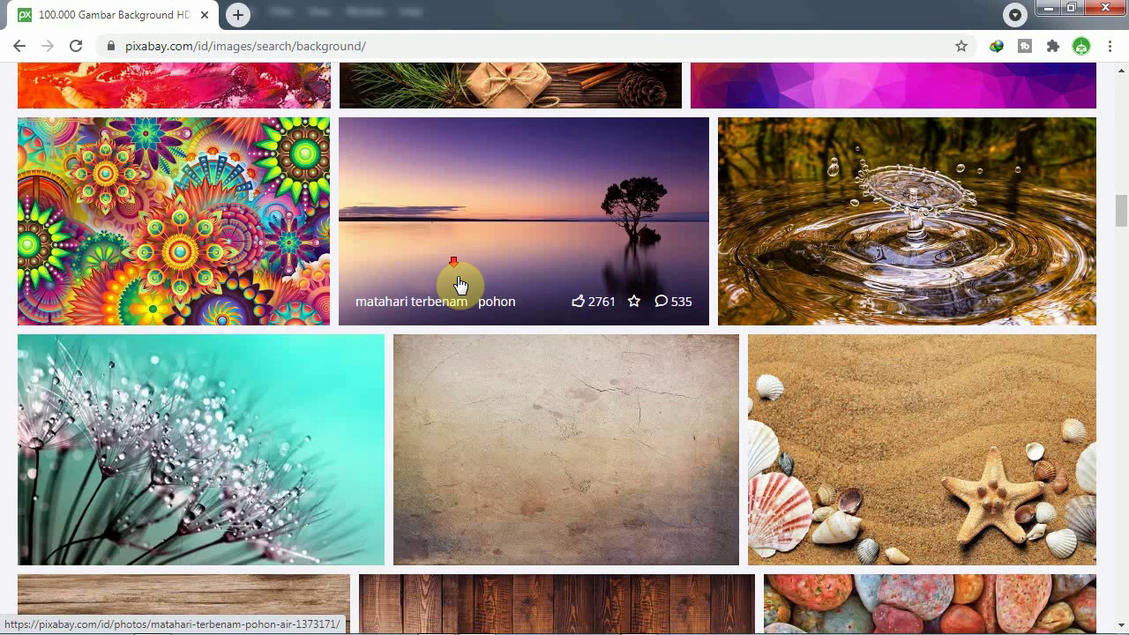
pyautogui.scroll(-3, 458, 284)
pyautogui.scroll(-5, 464, 287)
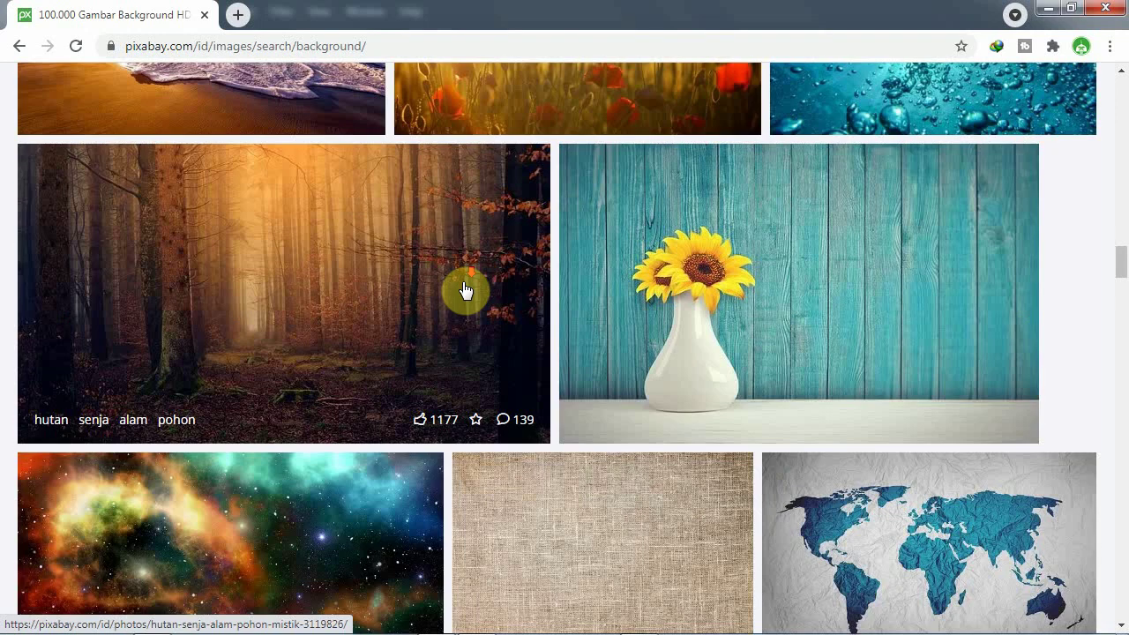
pyautogui.scroll(-6, 465, 295)
pyautogui.scroll(-6, 465, 298)
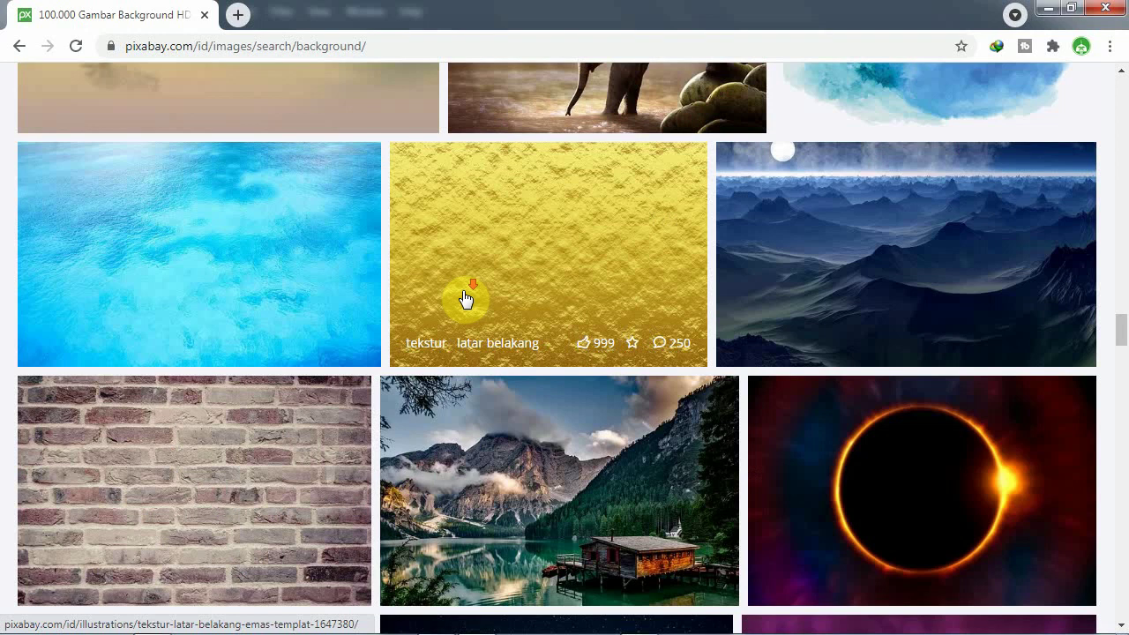
pyautogui.scroll(-5, 466, 300)
pyautogui.scroll(-5, 465, 299)
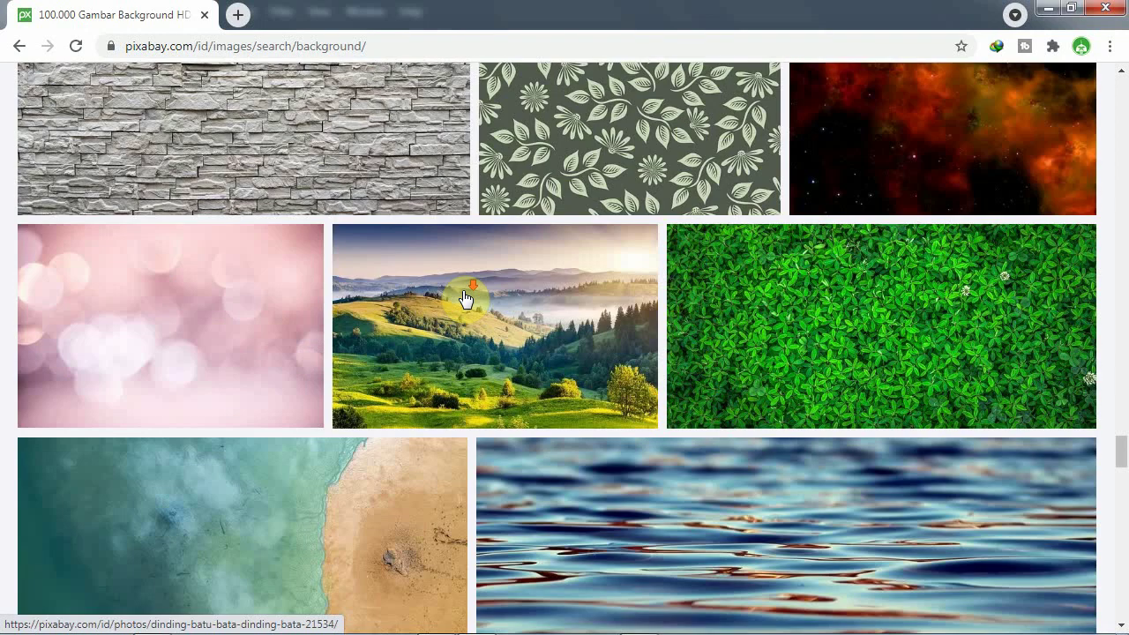
pyautogui.scroll(-5, 466, 299)
pyautogui.scroll(2, 465, 300)
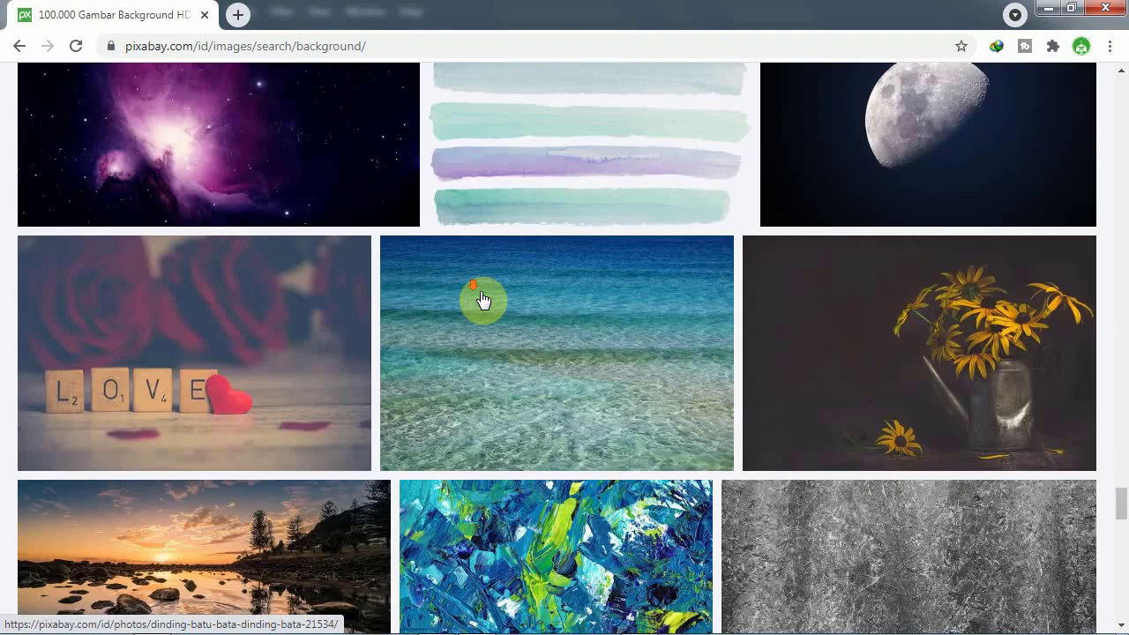
pyautogui.scroll(-5, 482, 299)
pyautogui.scroll(-10, 620, 309)
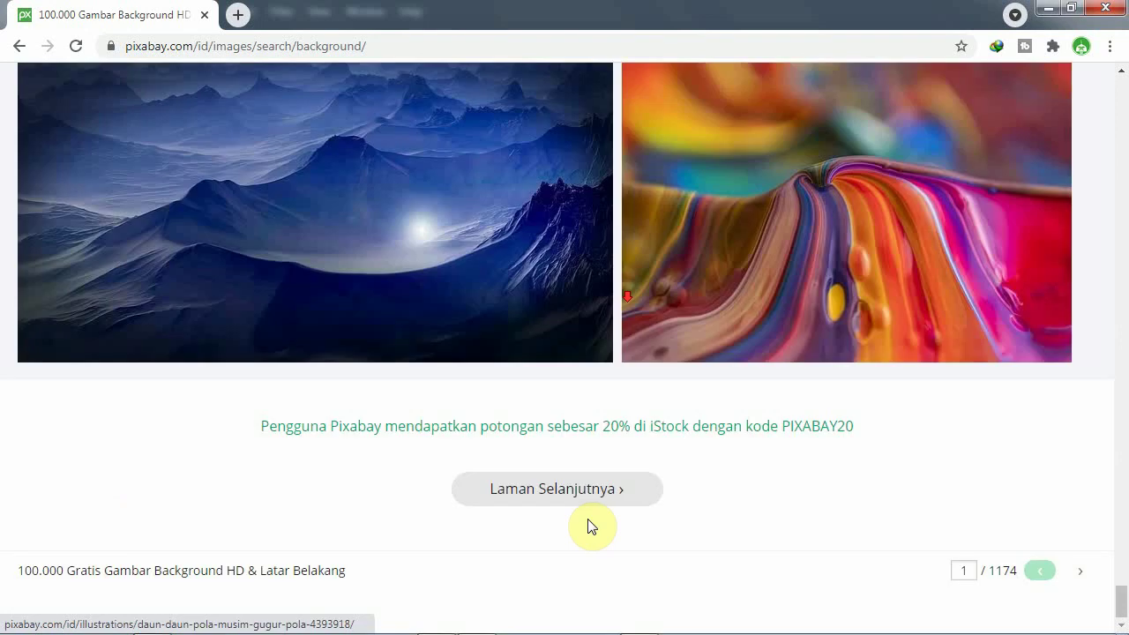
pyautogui.click(587, 504)
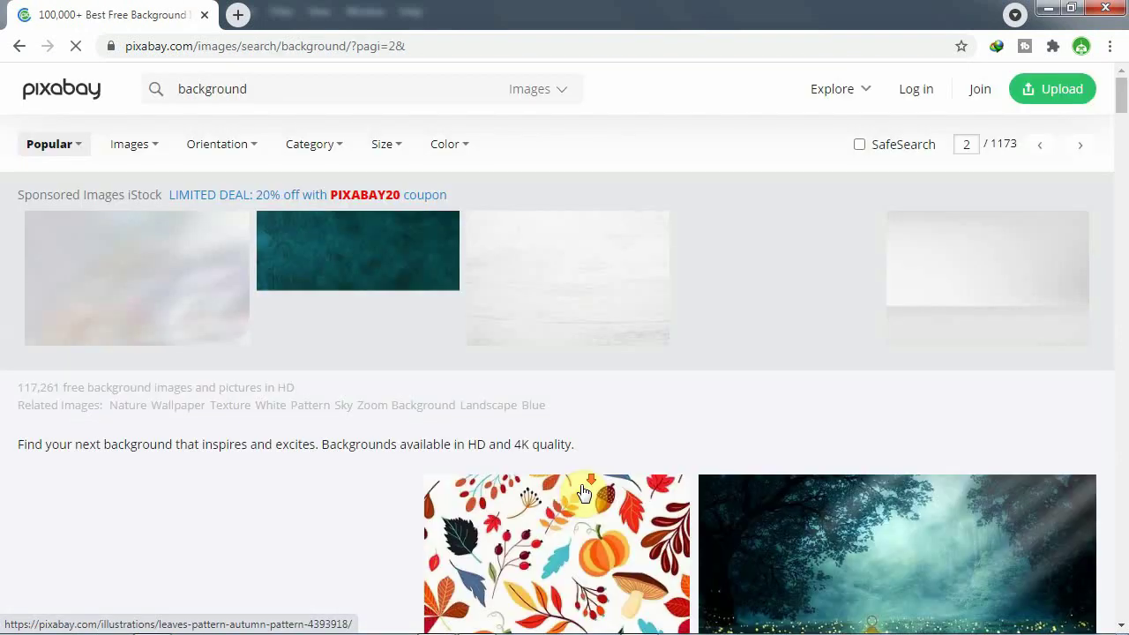
# Scroll through page 2, then focus the search box and step into its suggestions
pyautogui.scroll(-5, 582, 492)
pyautogui.scroll(-4, 582, 492)
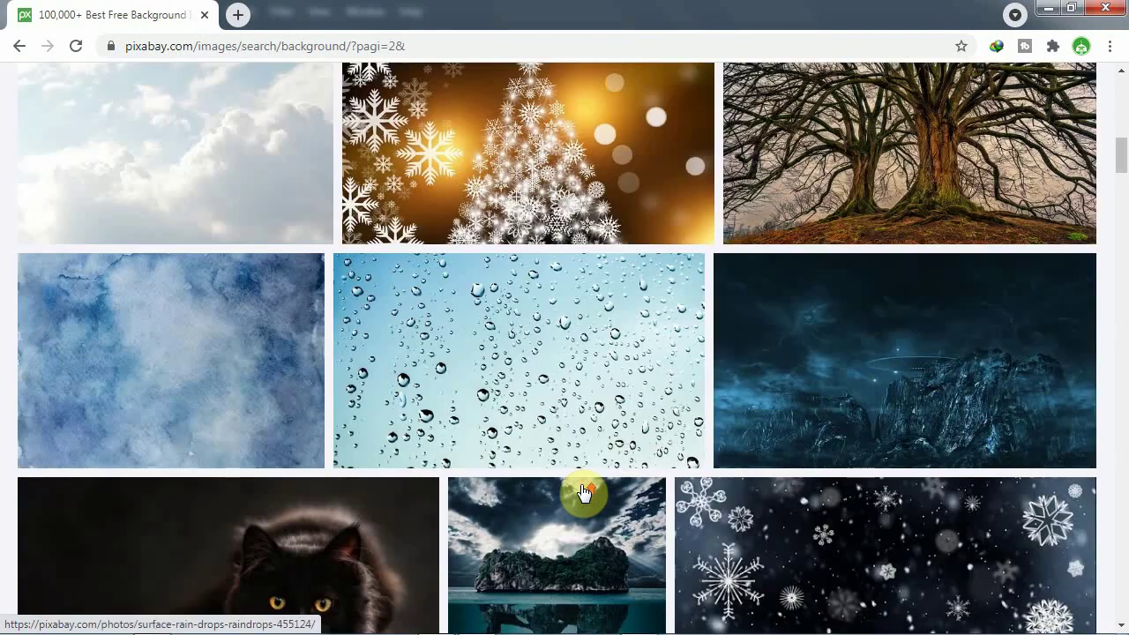
pyautogui.scroll(-4, 582, 492)
pyautogui.scroll(-5, 581, 492)
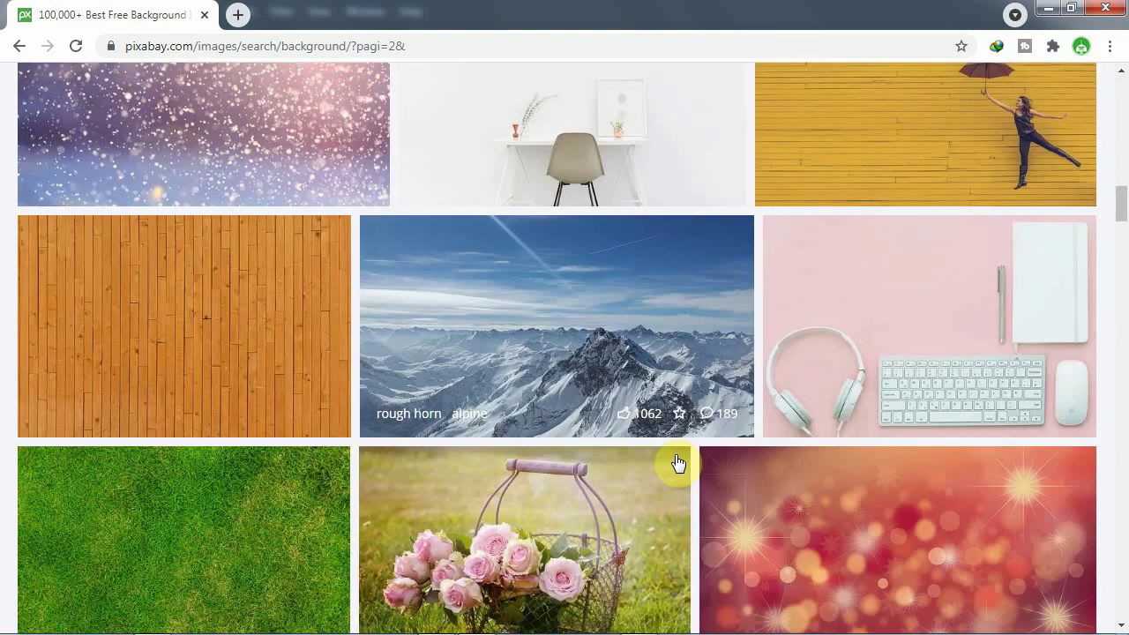
pyautogui.scroll(-5, 751, 446)
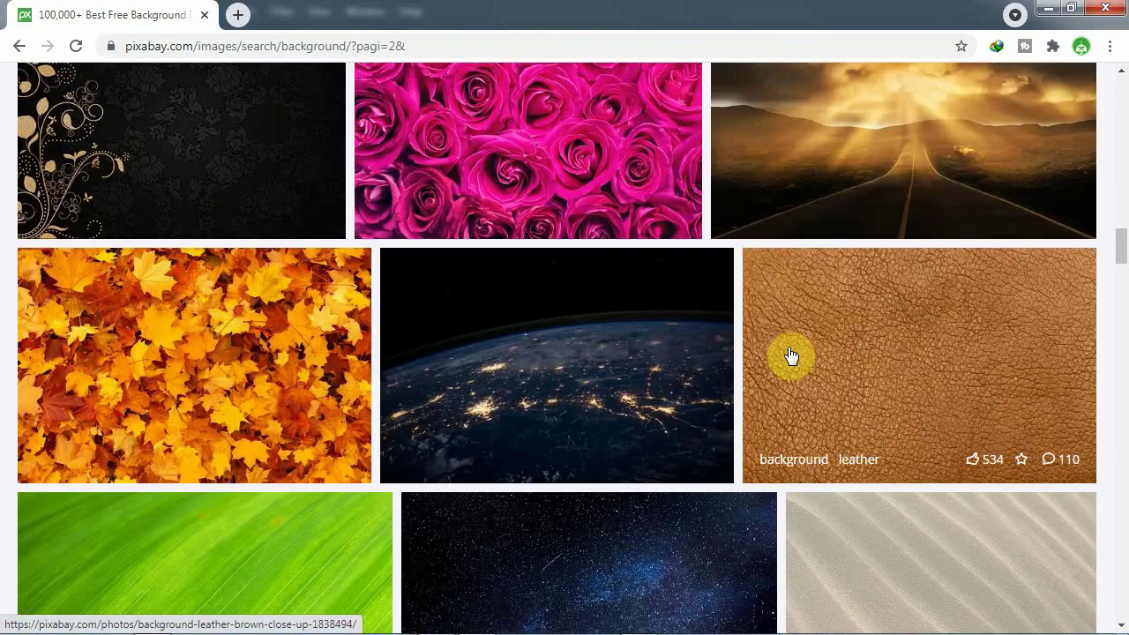
pyautogui.scroll(-1, 481, 317)
pyautogui.scroll(5, 482, 317)
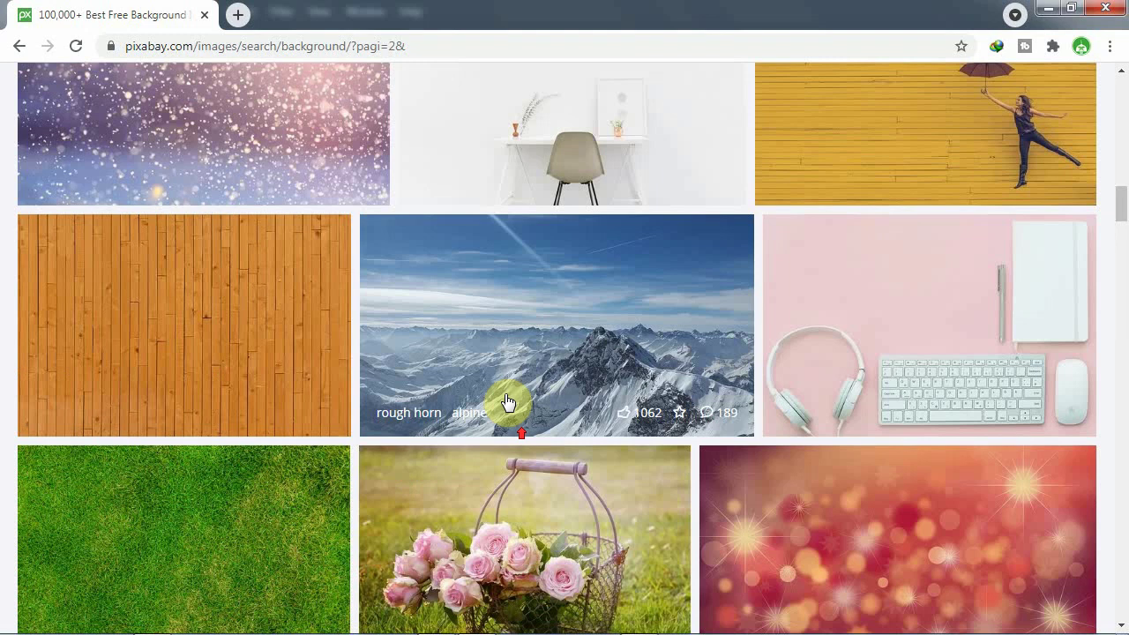
pyautogui.scroll(5, 508, 402)
pyautogui.scroll(3, 371, 153)
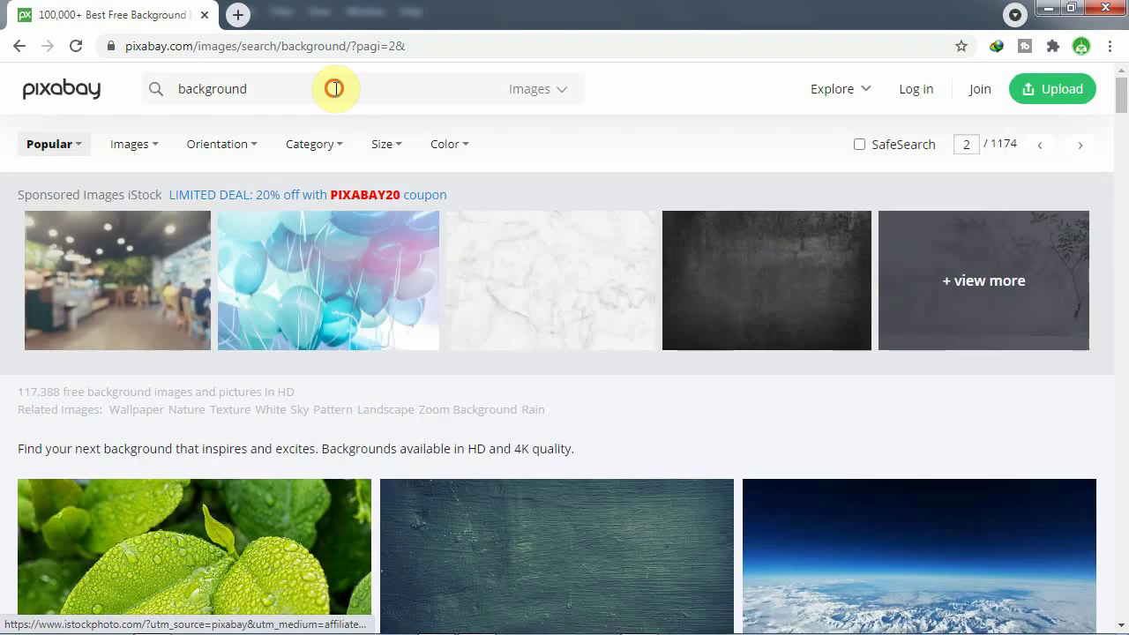
pyautogui.click(335, 85)
pyautogui.press('Down')
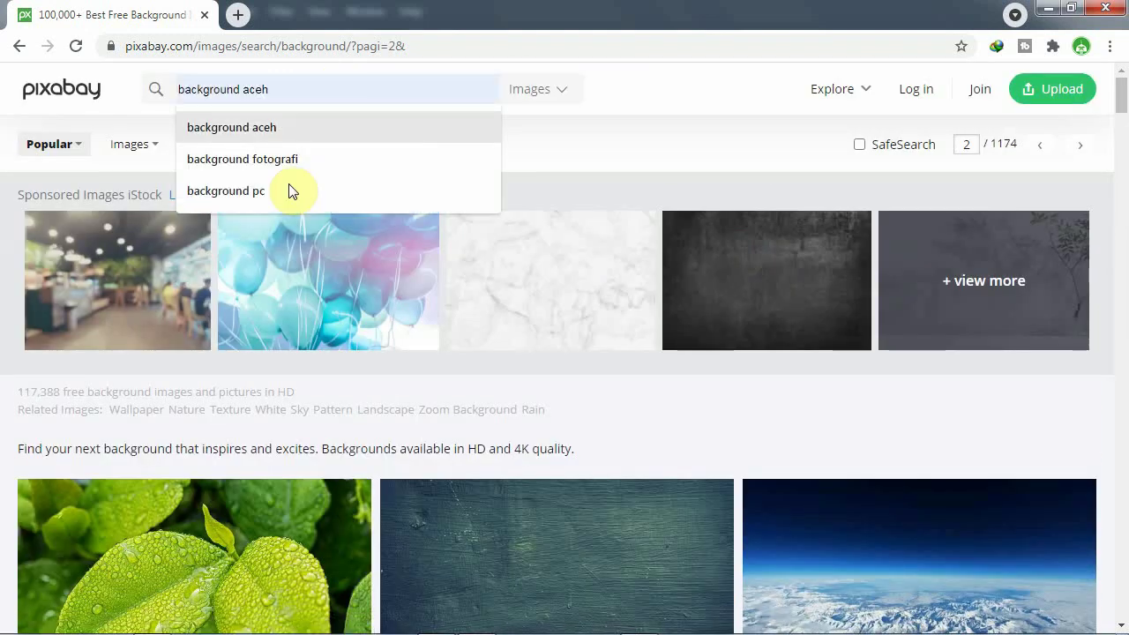
# Search Pixabay for 'background hd'
pyautogui.press('Up')
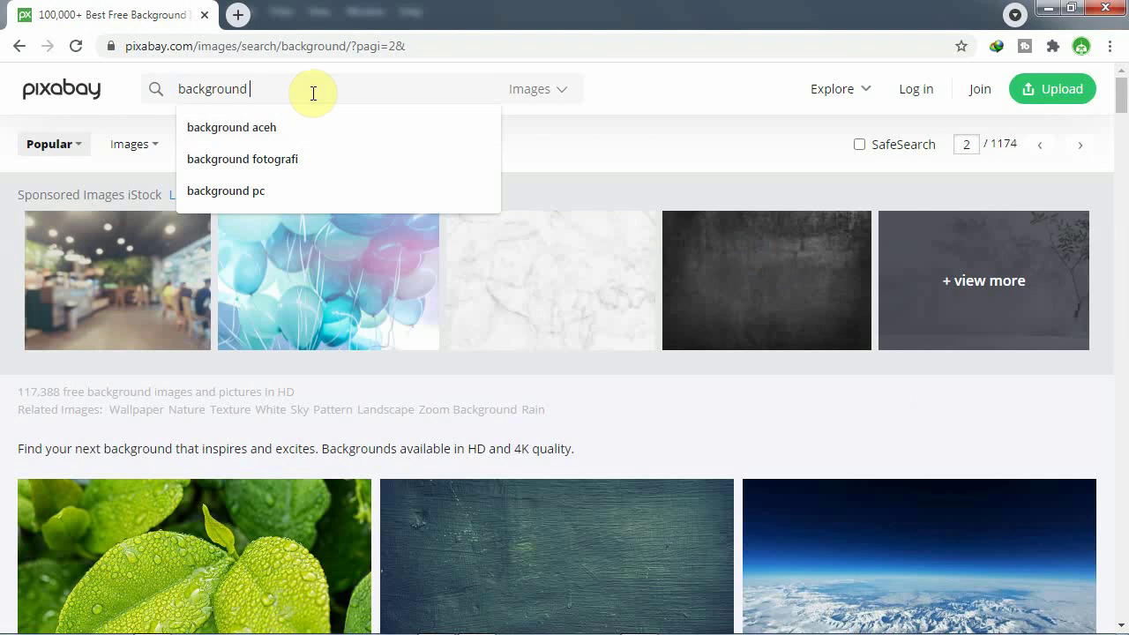
pyautogui.write('hd')
pyautogui.press('Return')
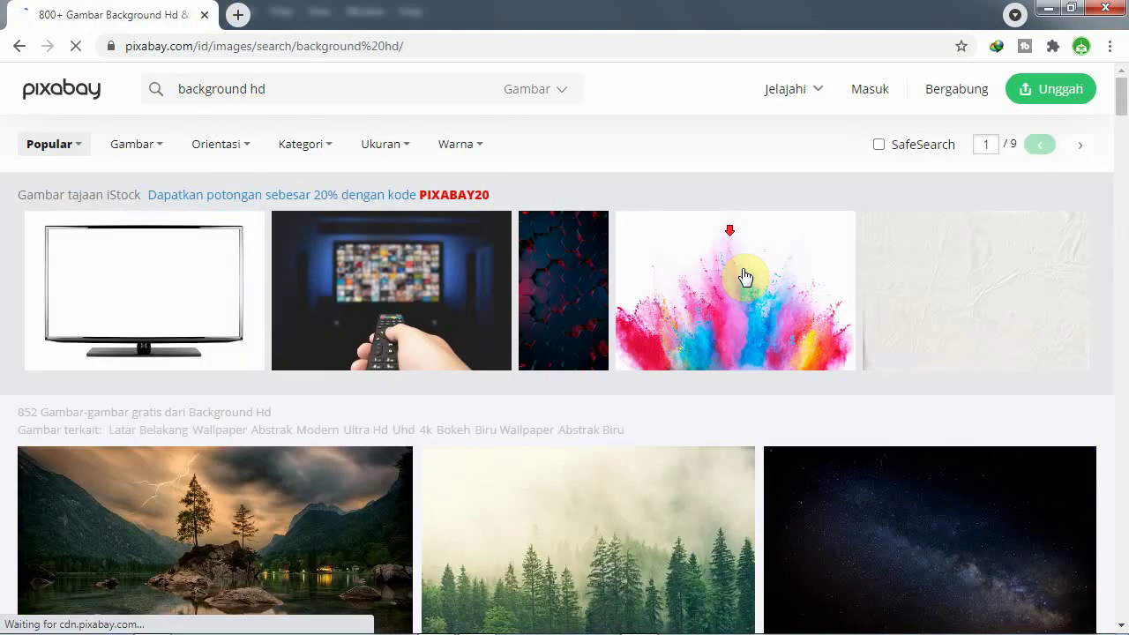
# Scroll through the background hd results and move on to page 2
pyautogui.scroll(-3, 745, 277)
pyautogui.scroll(-4, 674, 350)
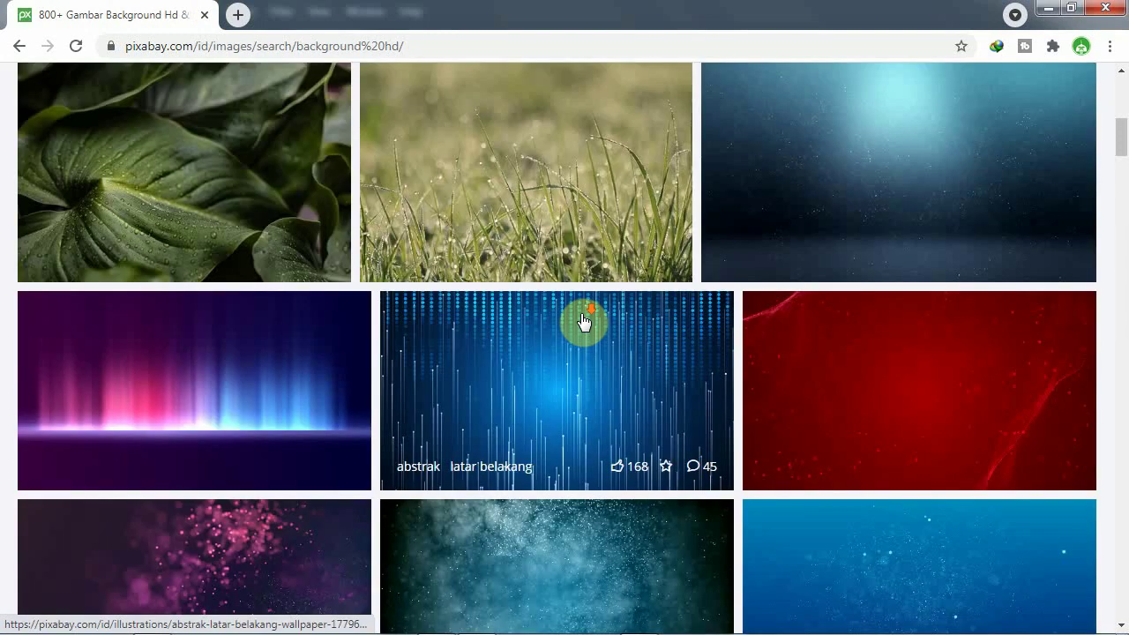
pyautogui.scroll(-3, 583, 321)
pyautogui.scroll(-3, 582, 322)
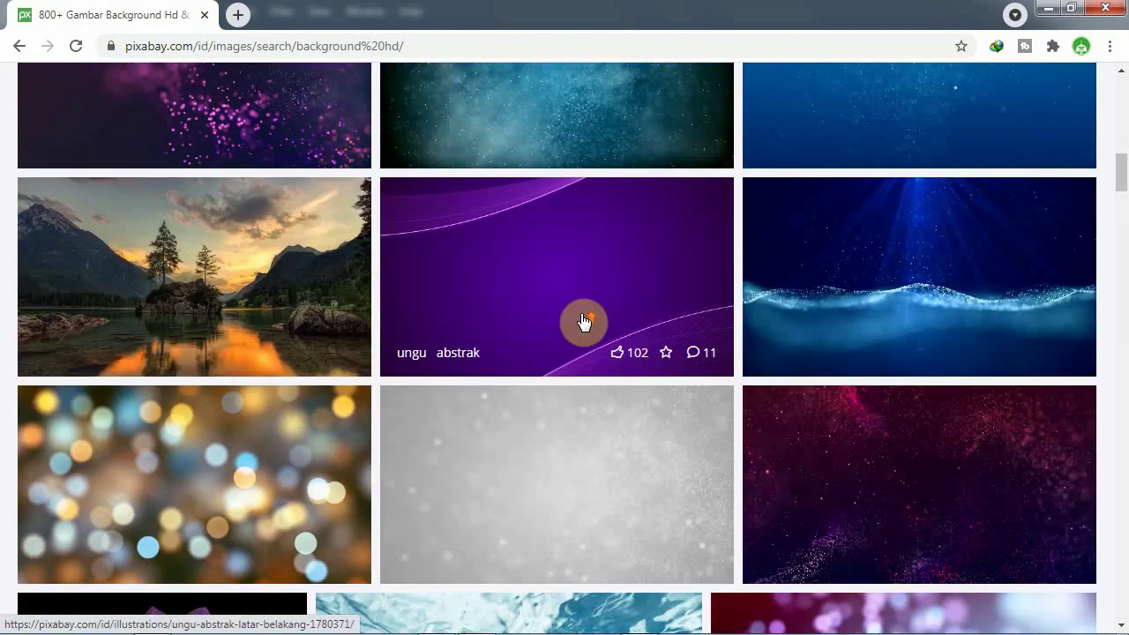
pyautogui.scroll(10, 583, 322)
pyautogui.scroll(-4, 582, 317)
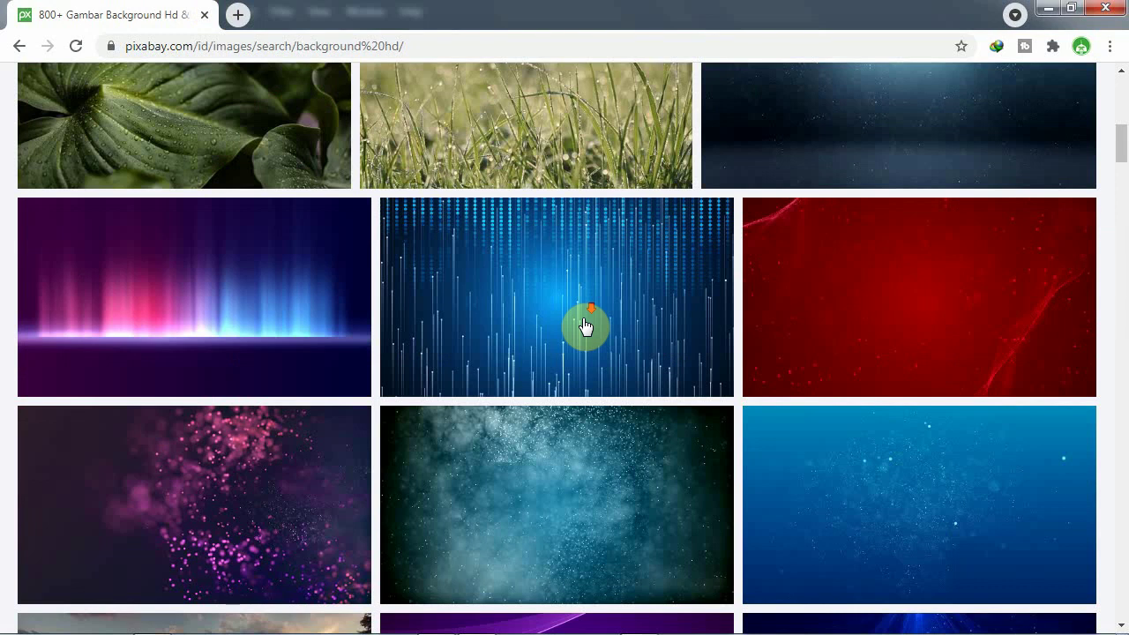
pyautogui.scroll(-4, 586, 327)
pyautogui.scroll(-5, 590, 326)
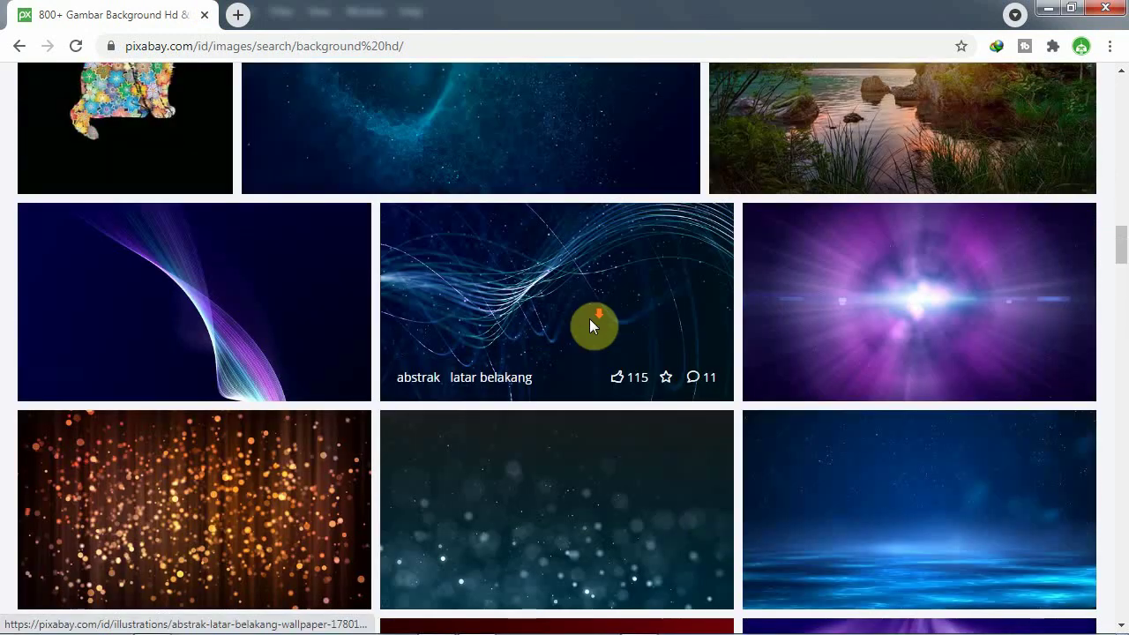
pyautogui.scroll(-5, 590, 326)
pyautogui.scroll(-1, 592, 326)
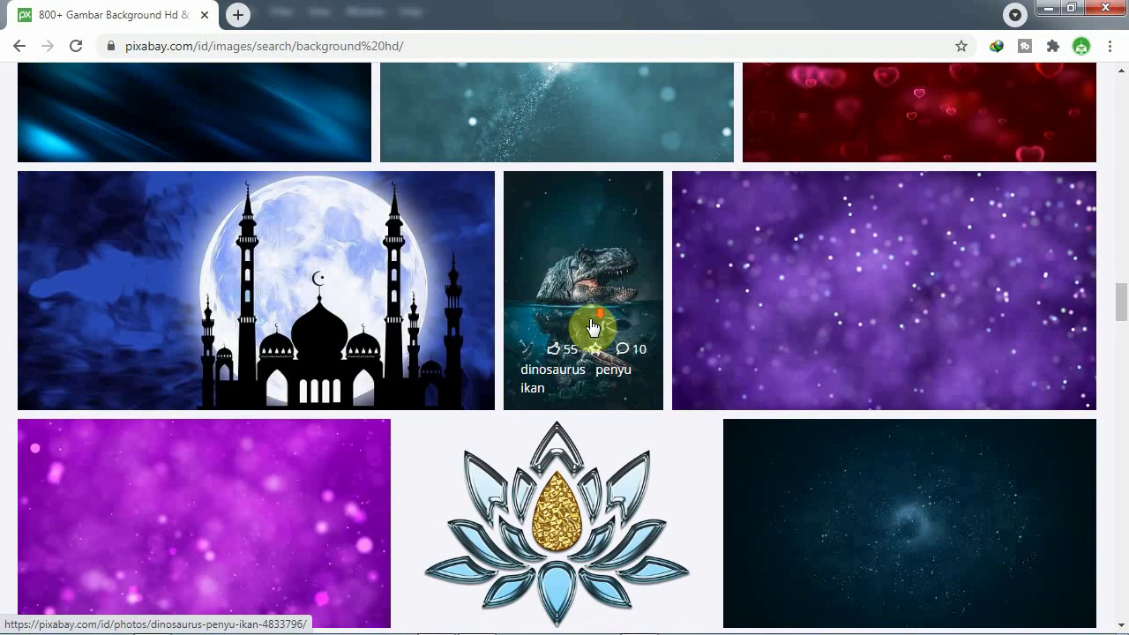
pyautogui.scroll(-5, 591, 327)
pyautogui.scroll(-4, 592, 327)
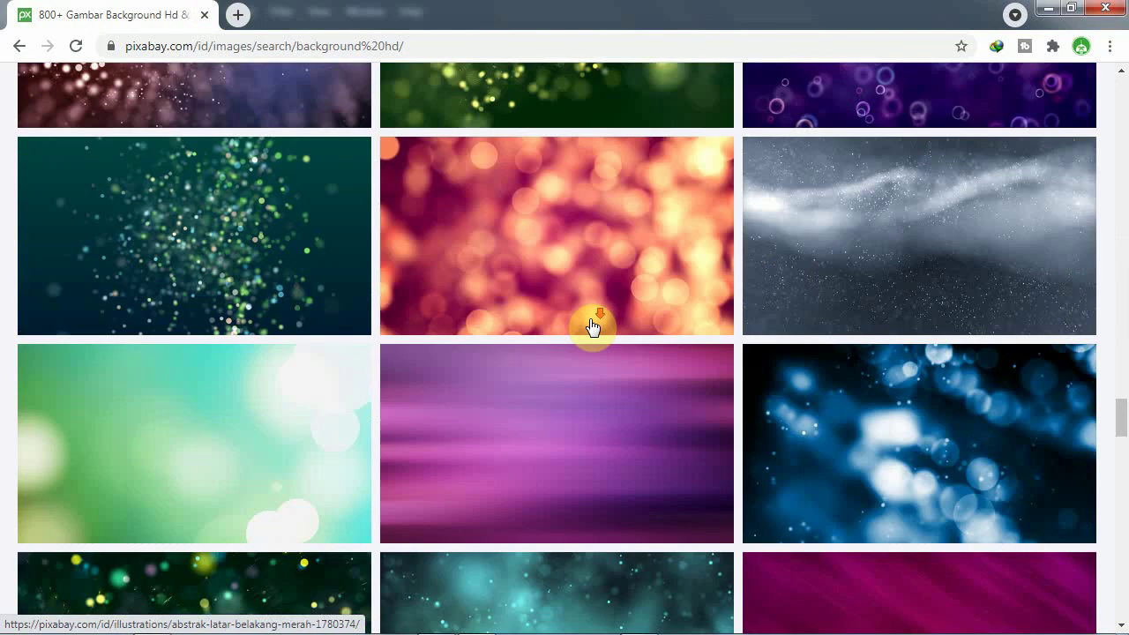
pyautogui.scroll(-5, 591, 326)
pyautogui.scroll(-5, 589, 320)
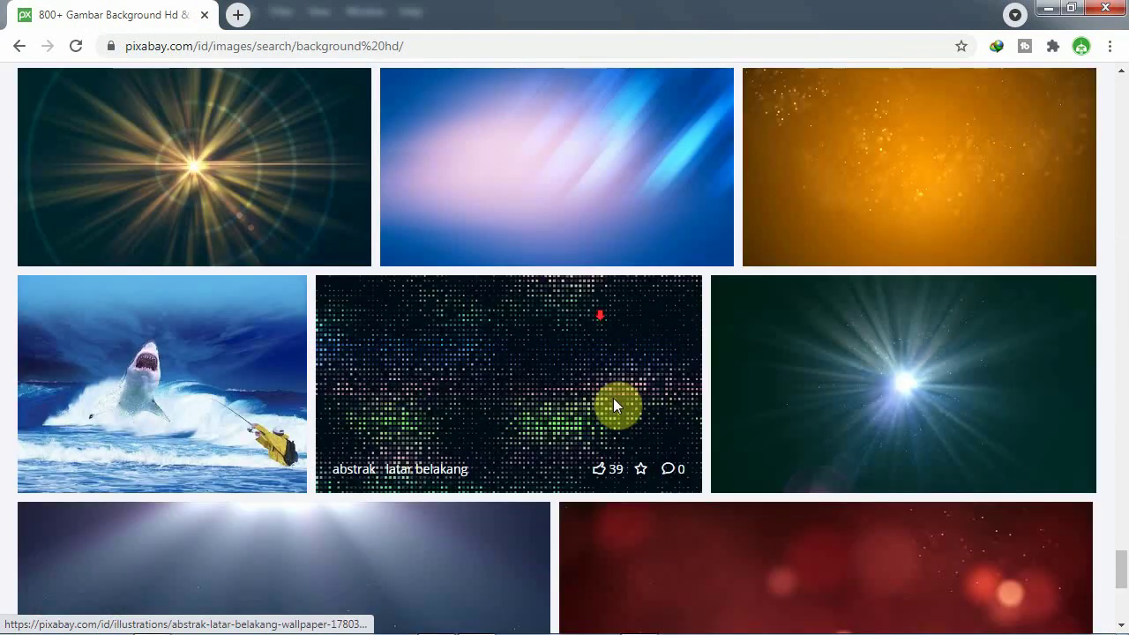
pyautogui.scroll(-5, 615, 405)
pyautogui.click(610, 507)
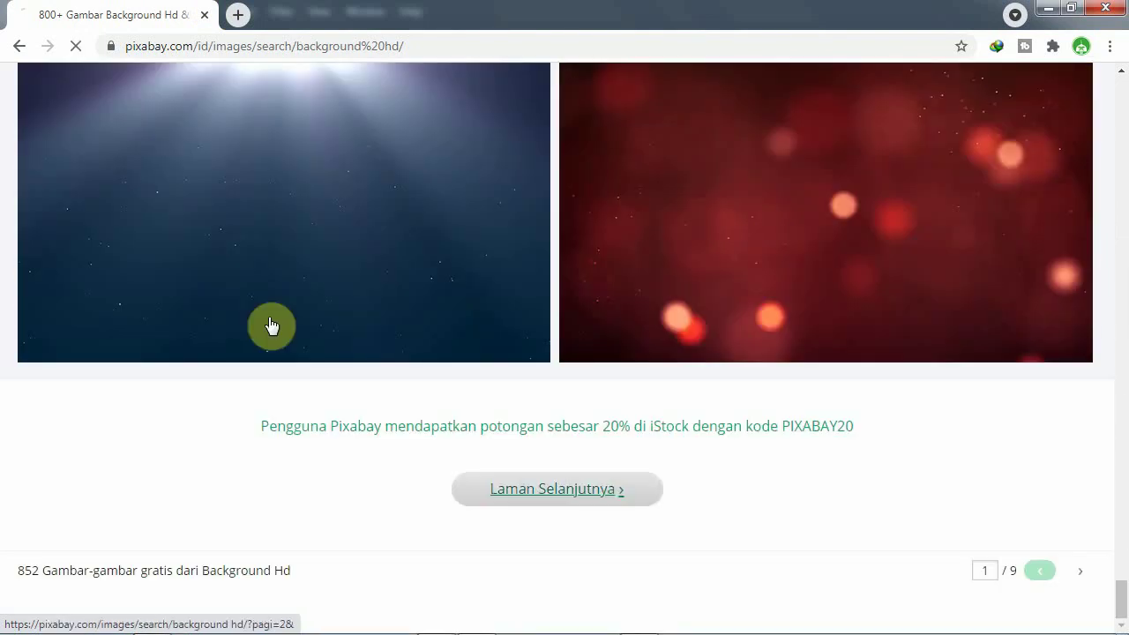
pyautogui.scroll(-1, 229, 163)
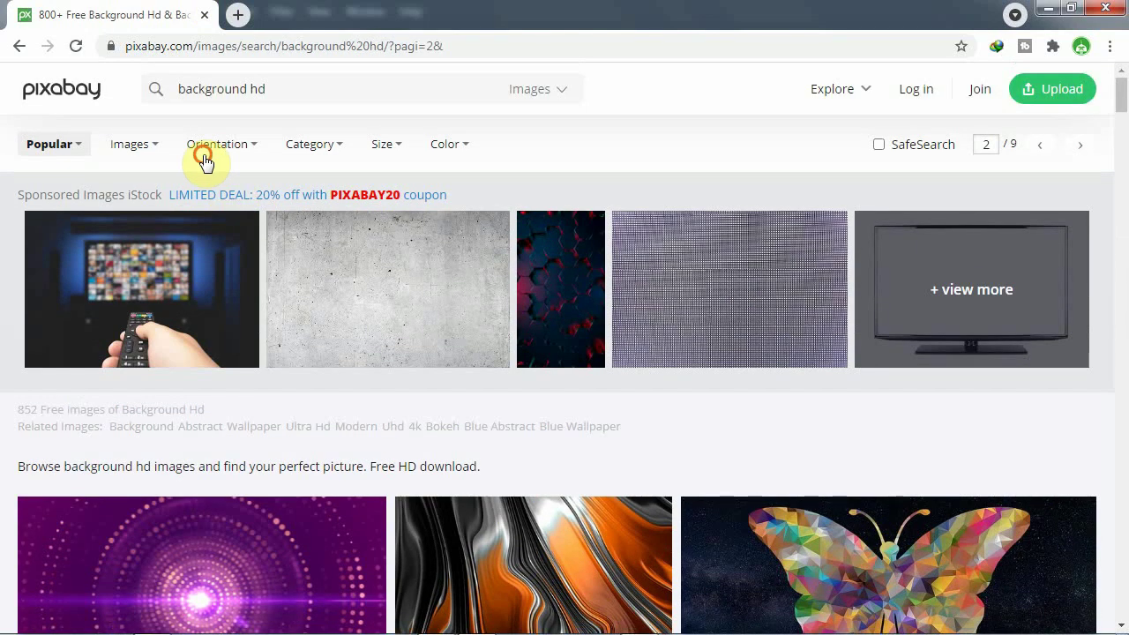
# Filter the background hd results to vertical images and scroll through them
pyautogui.click(204, 157)
pyautogui.click(242, 238)
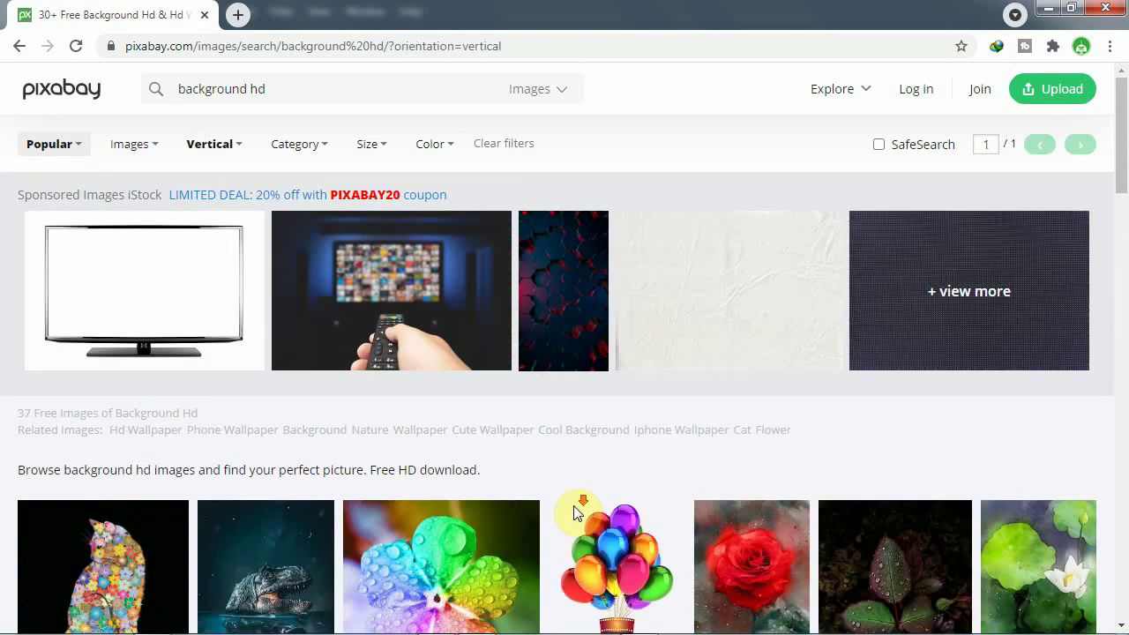
pyautogui.scroll(-5, 573, 511)
pyautogui.moveTo(1019, 386)
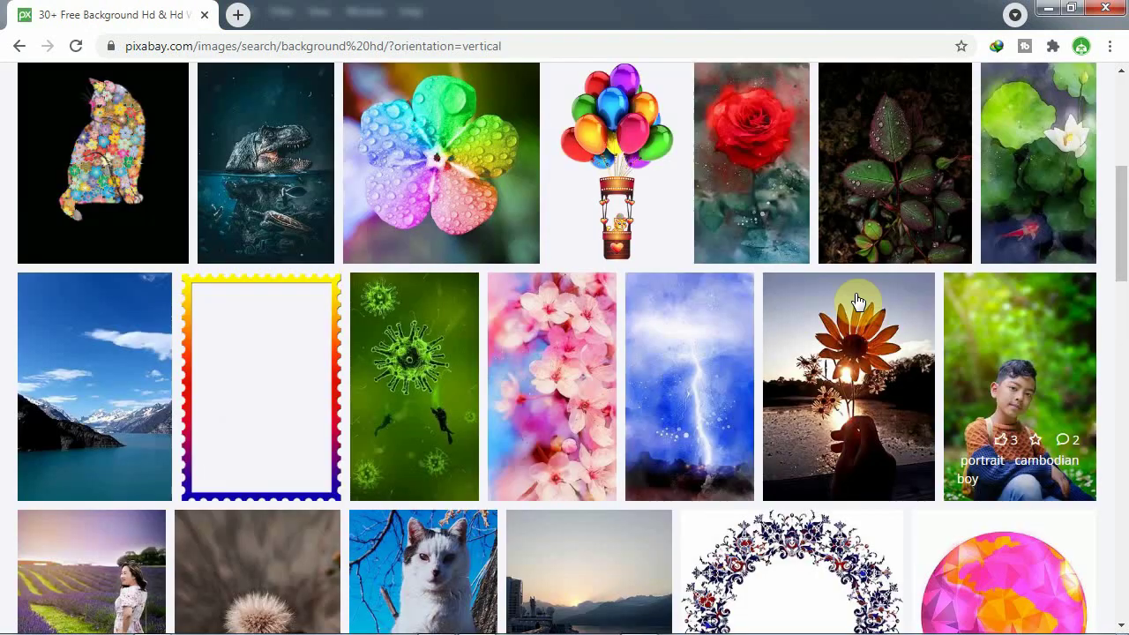
pyautogui.scroll(-1, 635, 433)
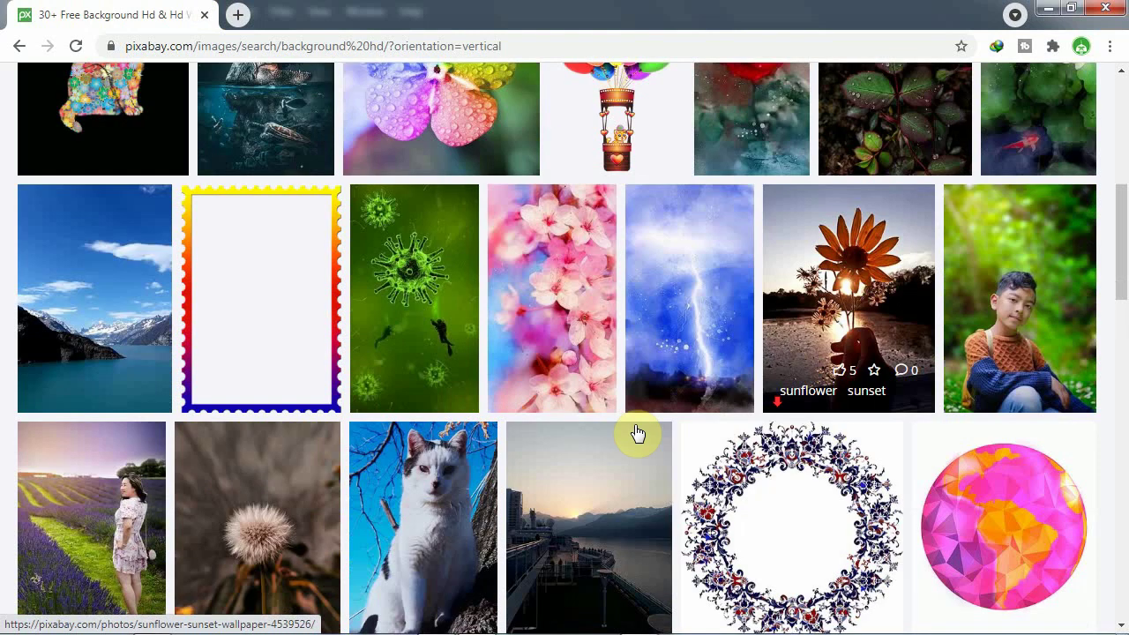
pyautogui.scroll(-3, 598, 432)
pyautogui.scroll(-3, 618, 430)
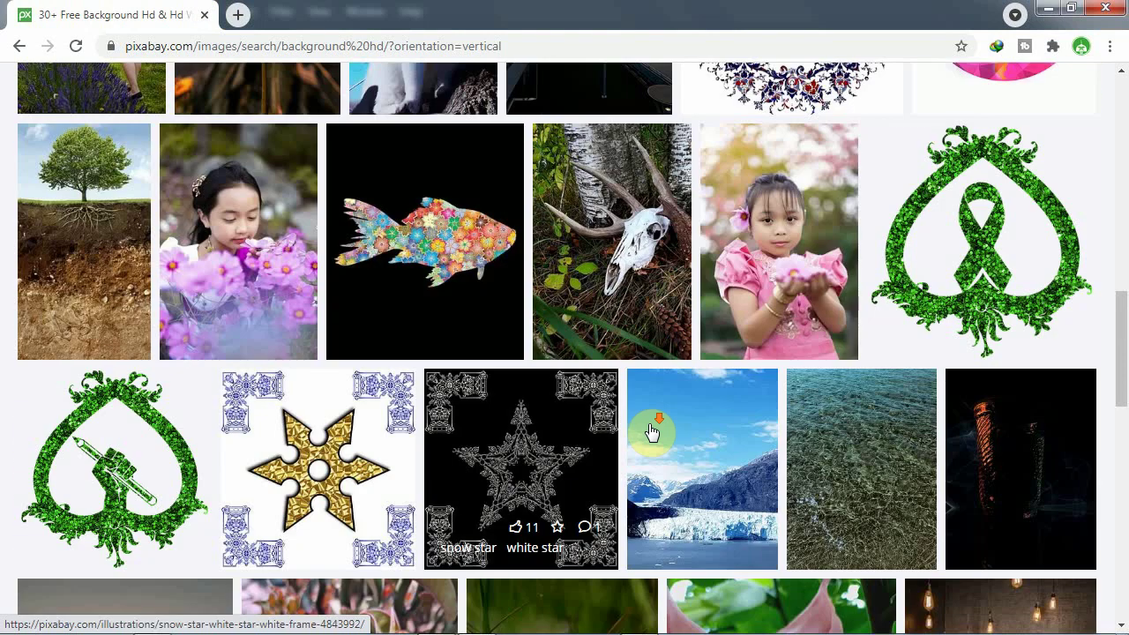
pyautogui.scroll(-2, 649, 429)
pyautogui.scroll(-3, 648, 430)
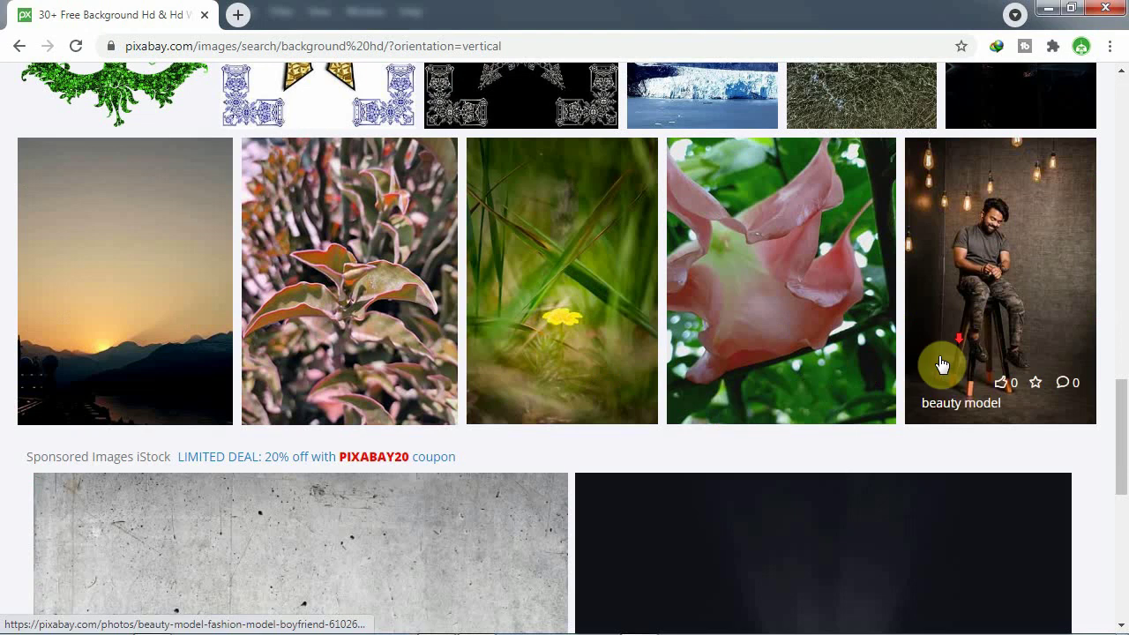
pyautogui.scroll(-5, 941, 364)
pyautogui.scroll(5, 1009, 212)
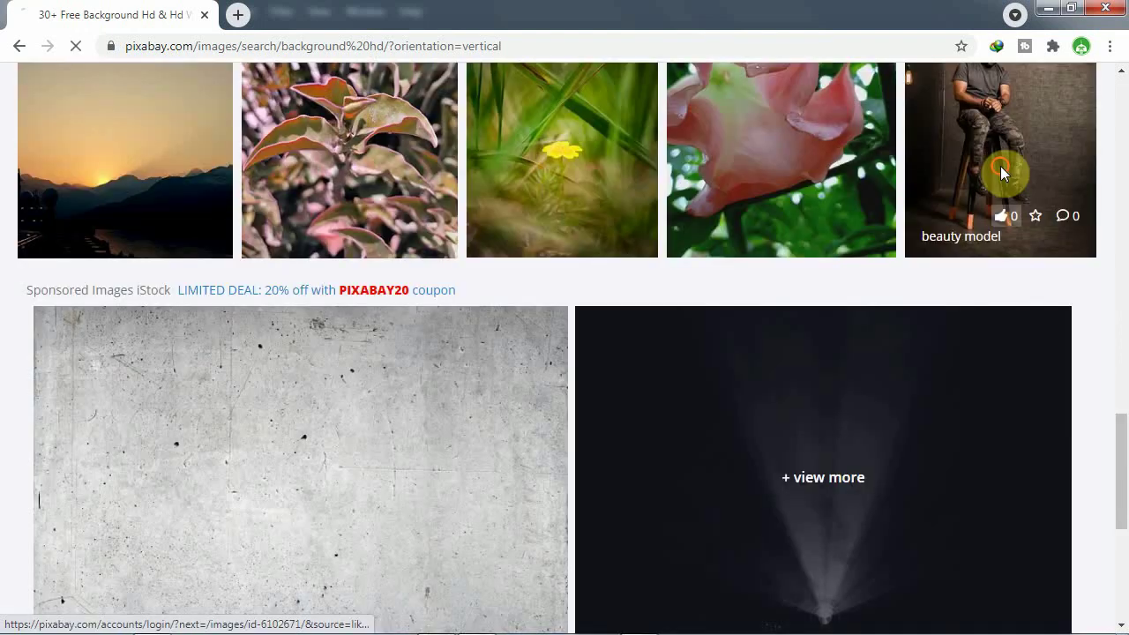
# Open the beauty model photo, copy the image, and return to Photoshop
pyautogui.click(1001, 168)
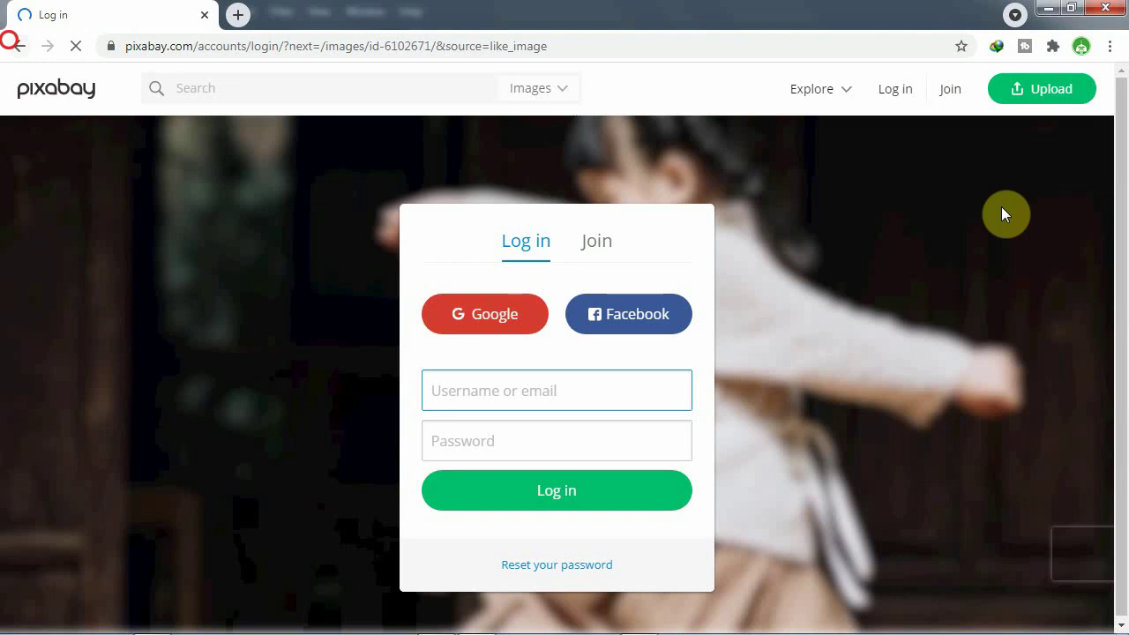
pyautogui.hotkey('alt', 'Left')
pyautogui.scroll(-5, 822, 408)
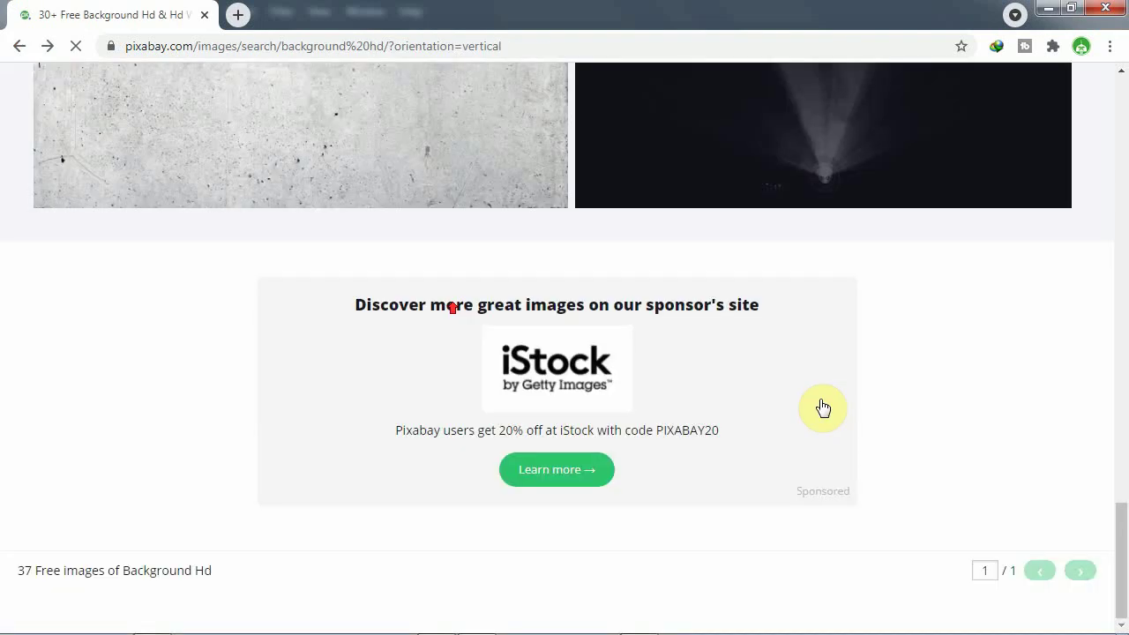
pyautogui.scroll(8, 977, 222)
pyautogui.scroll(-2, 970, 256)
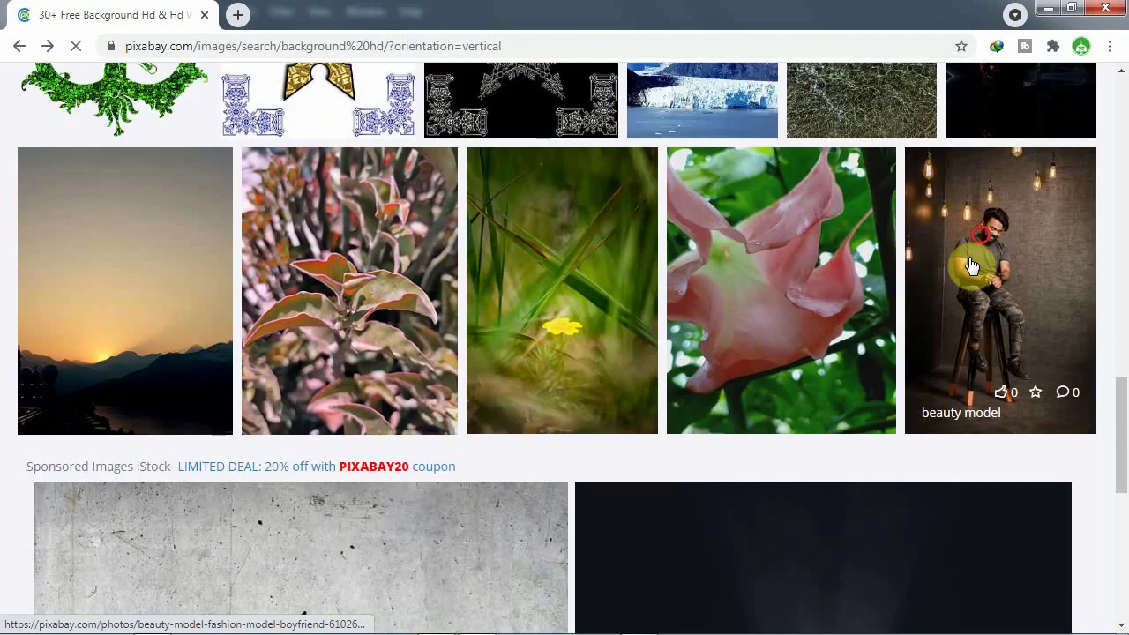
pyautogui.click(969, 260)
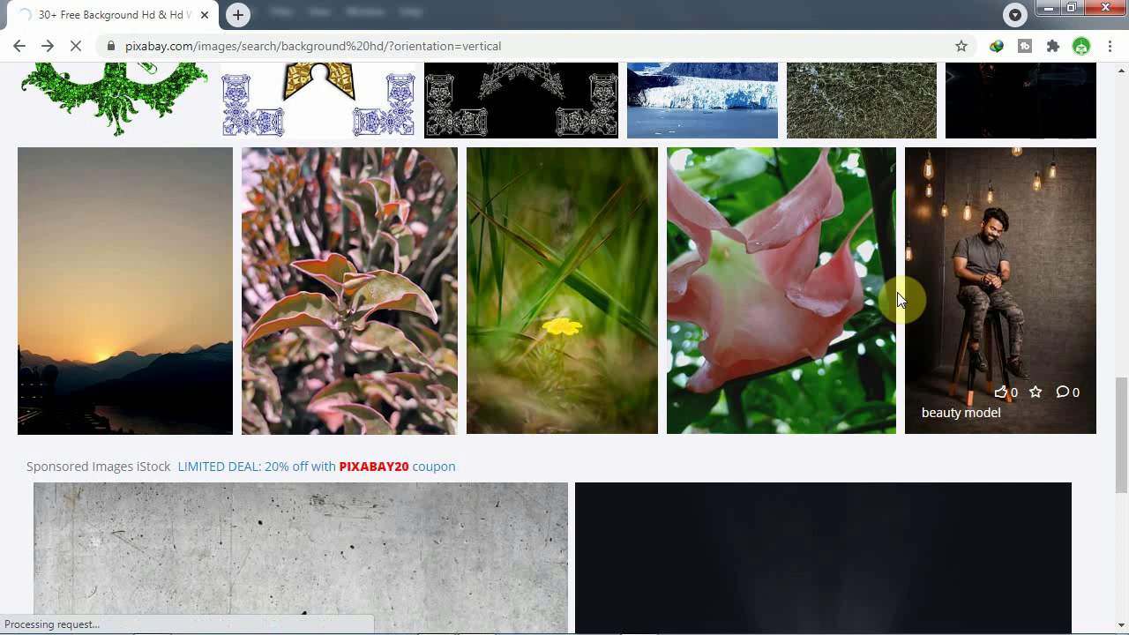
pyautogui.scroll(-2, 441, 280)
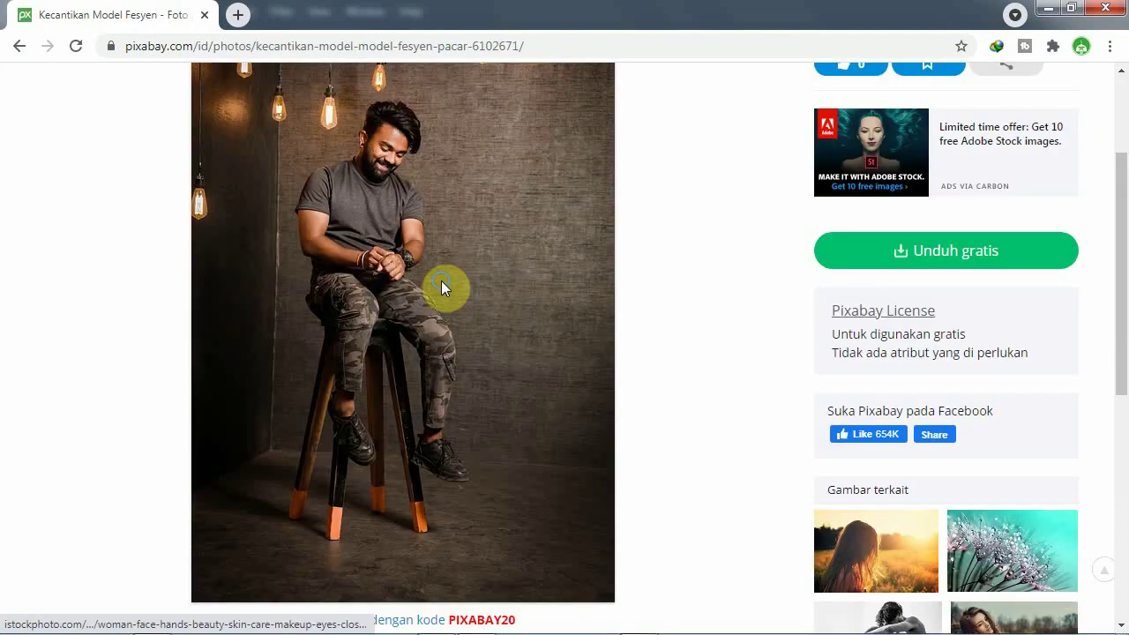
pyautogui.rightClick(440, 280)
pyautogui.click(492, 336)
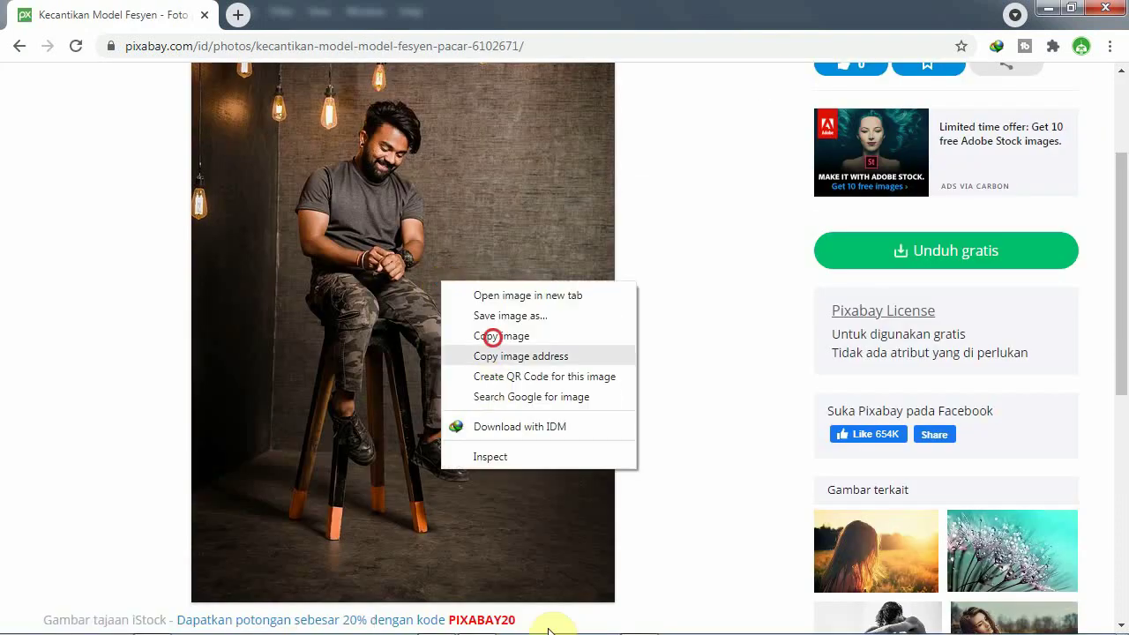
pyautogui.click(627, 628)
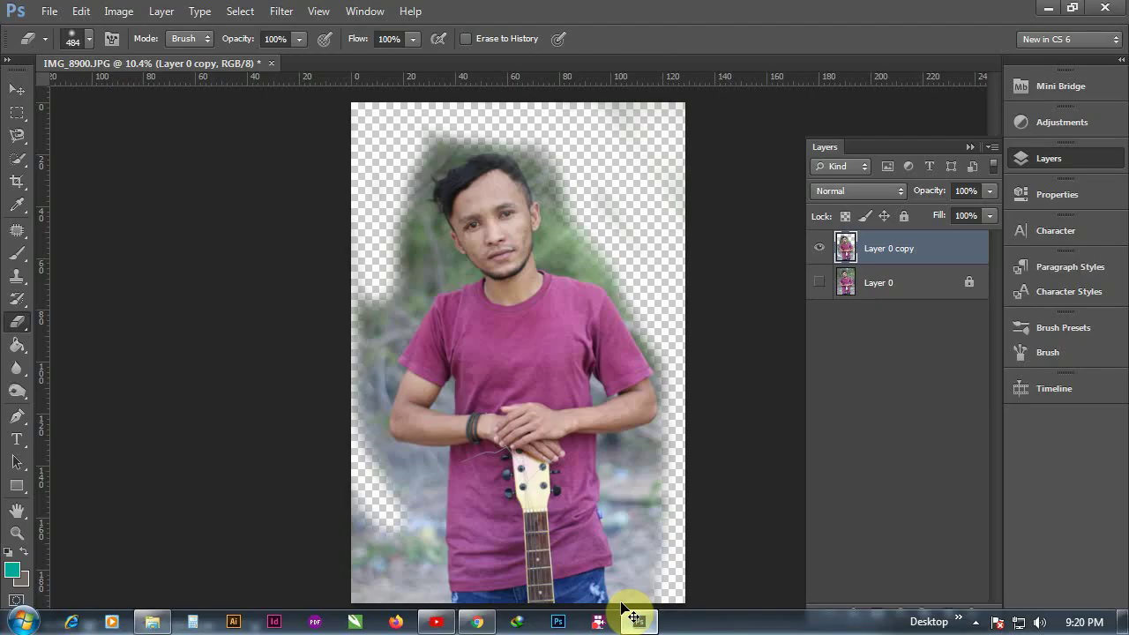
# Paste the copied photo as Layer 1 and move it below Layer 0 copy
pyautogui.hotkey('ctrl', 'v')
pyautogui.click(17, 89)
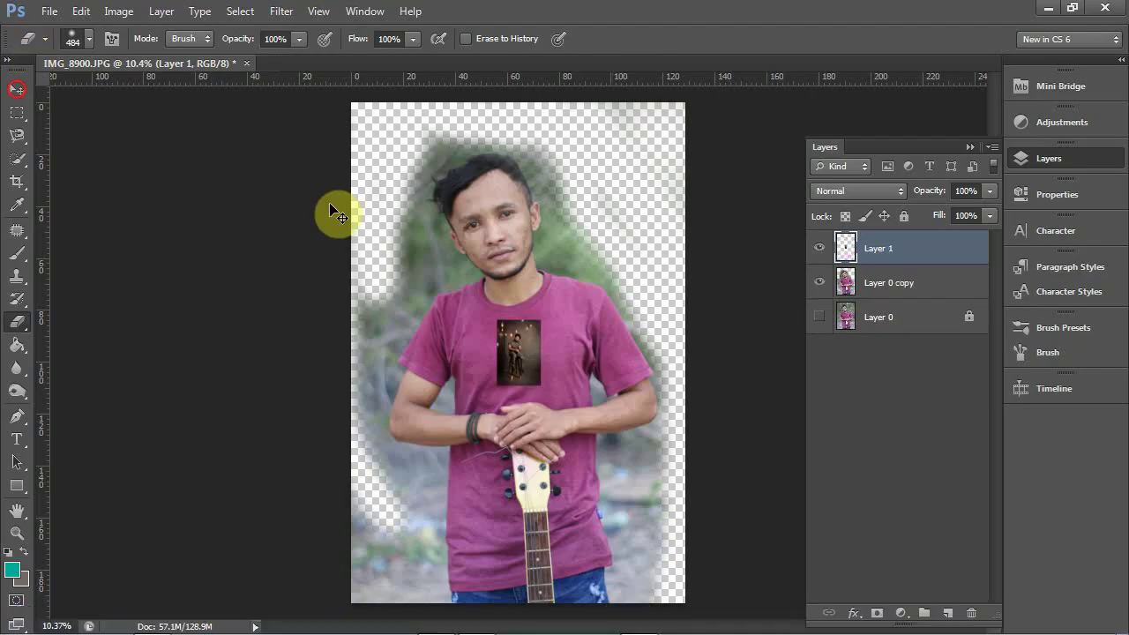
pyautogui.click(878, 248)
pyautogui.hotkey('ctrl', '[')
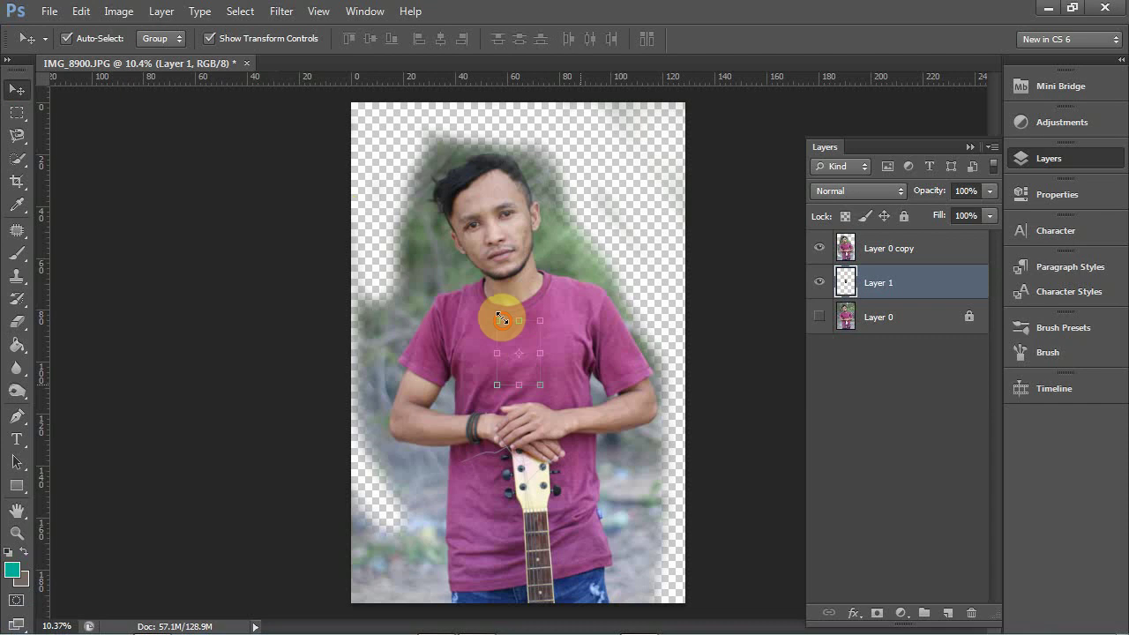
# Scale the backdrop to about 767% so it covers the whole canvas
pyautogui.click(499, 319)
pyautogui.moveTo(342, 111); pyautogui.dragTo(351, 102)
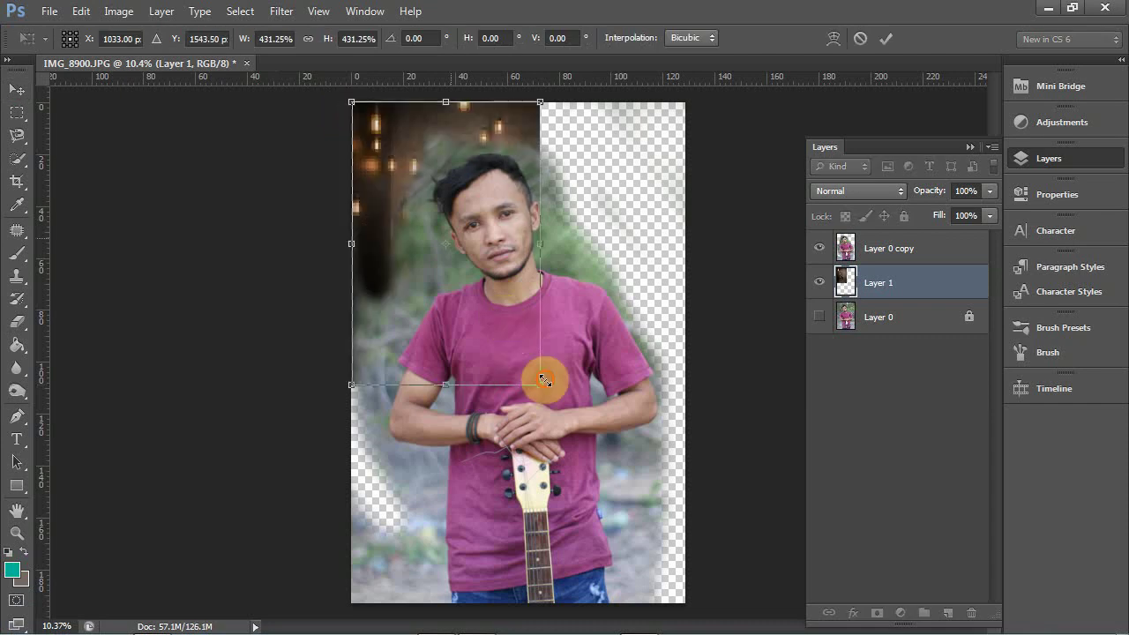
pyautogui.moveTo(663, 629); pyautogui.dragTo(659, 615)
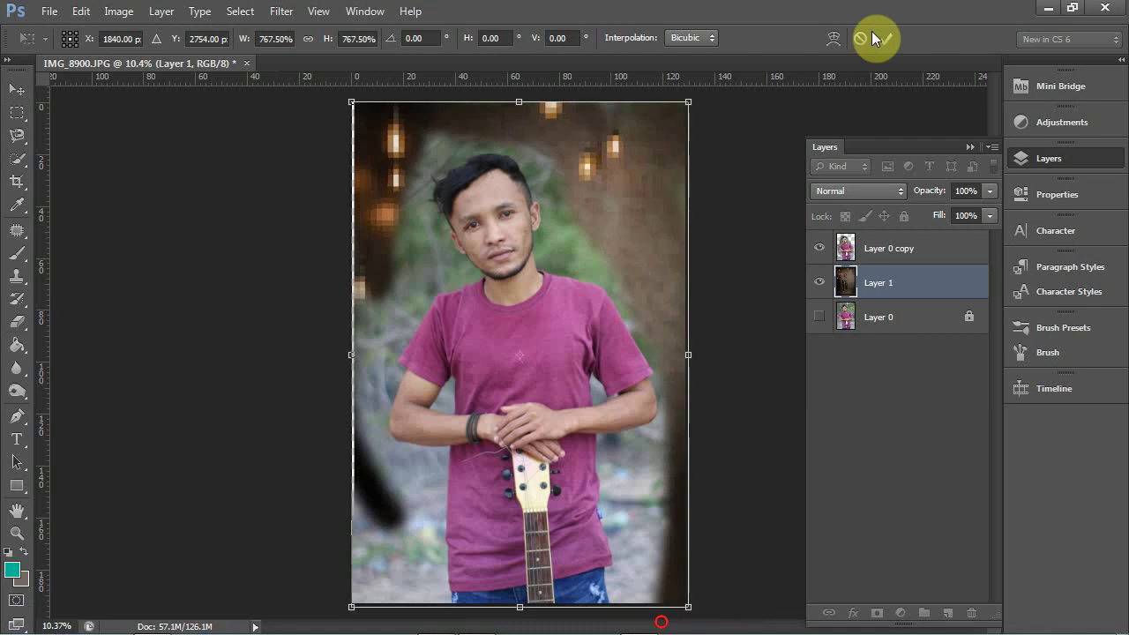
pyautogui.click(875, 35)
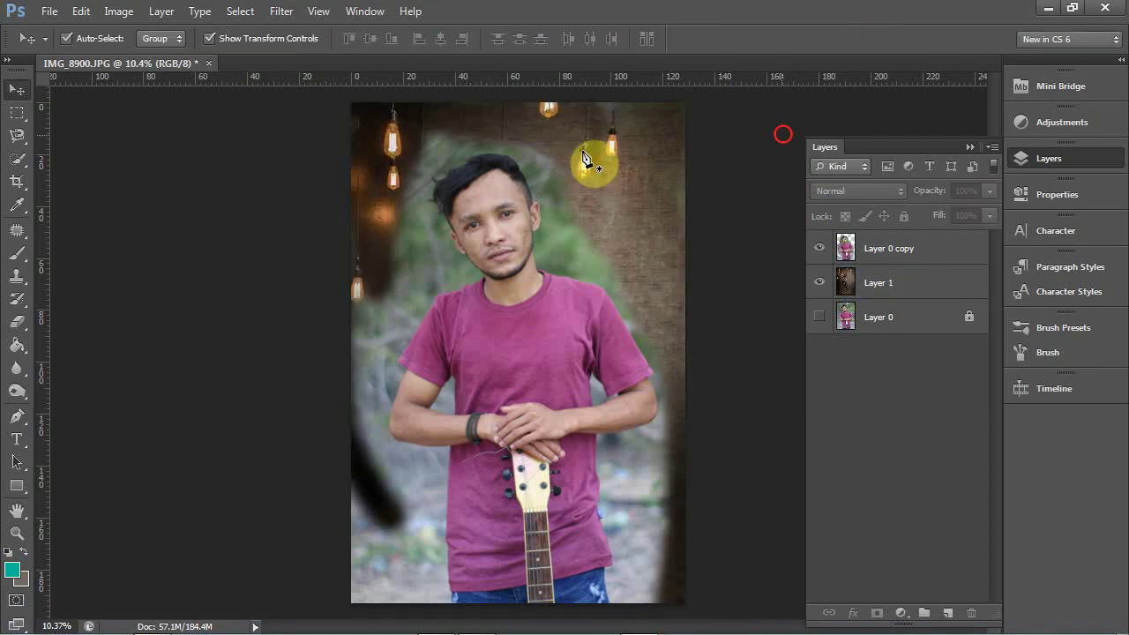
# With the Pen tool, start a path beside the ear, curving anchors around its top and back
pyautogui.press('p')
pyautogui.scroll(5, 540, 229)
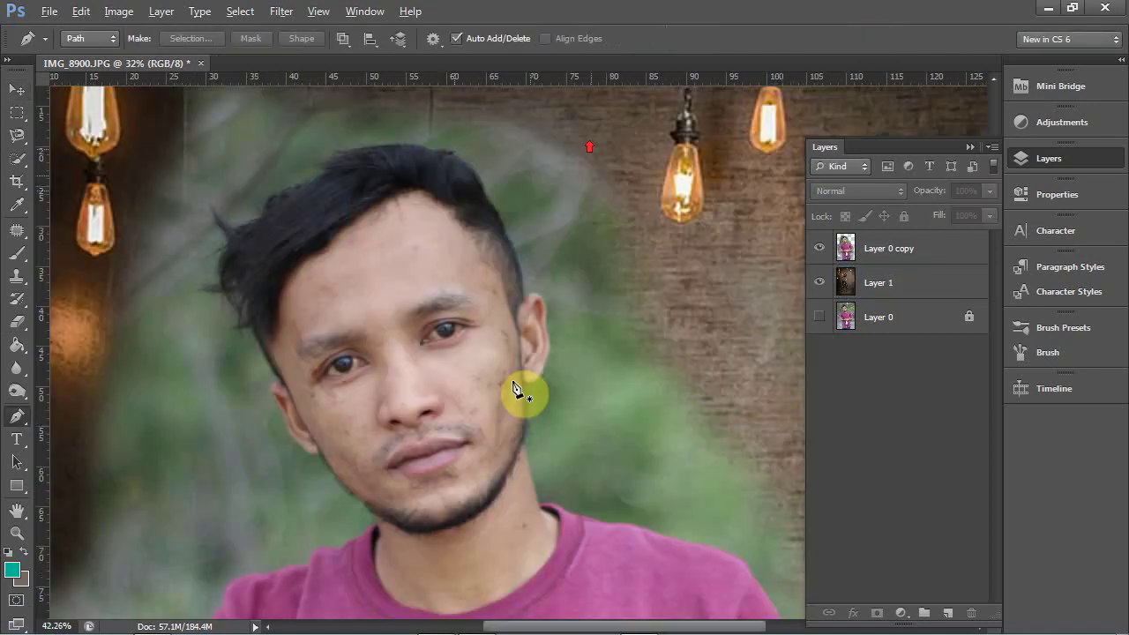
pyautogui.scroll(4, 516, 388)
pyautogui.scroll(3, 473, 390)
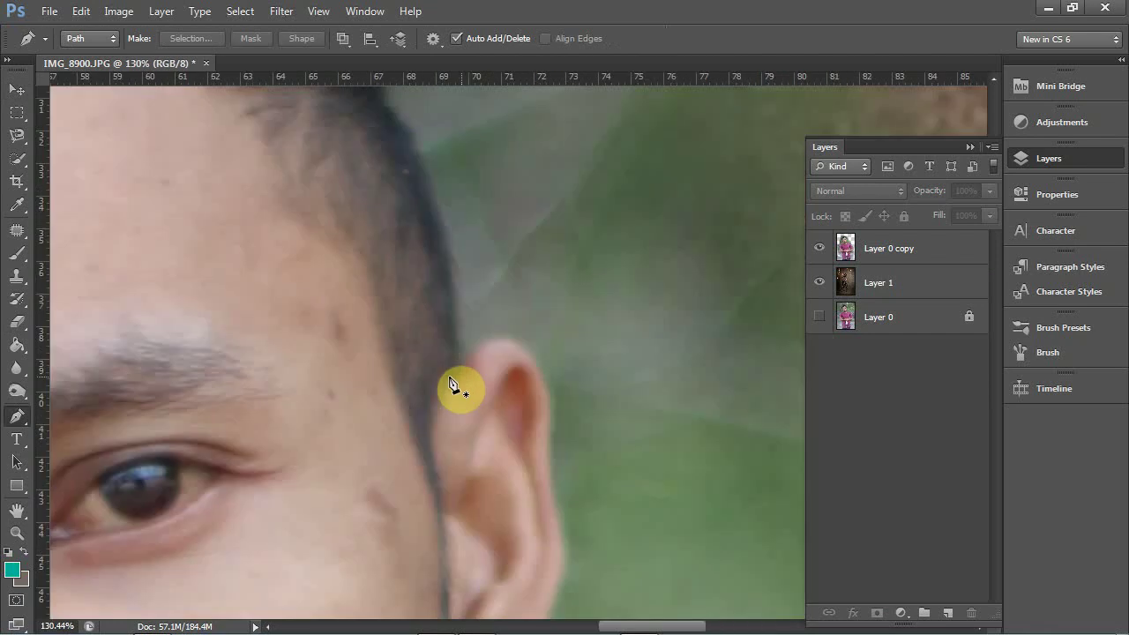
pyautogui.click(448, 379)
pyautogui.click(544, 394)
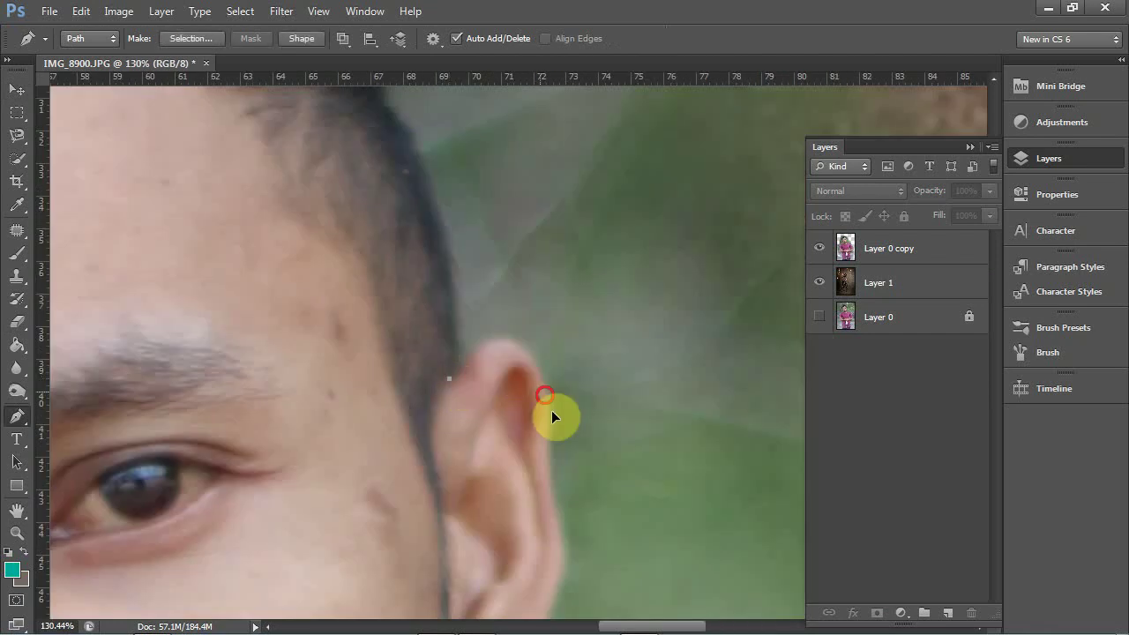
pyautogui.moveTo(552, 411); pyautogui.dragTo(567, 455)
pyautogui.moveTo(569, 516); pyautogui.dragTo(570, 512)
pyautogui.moveTo(508, 317); pyautogui.dragTo(476, 178)
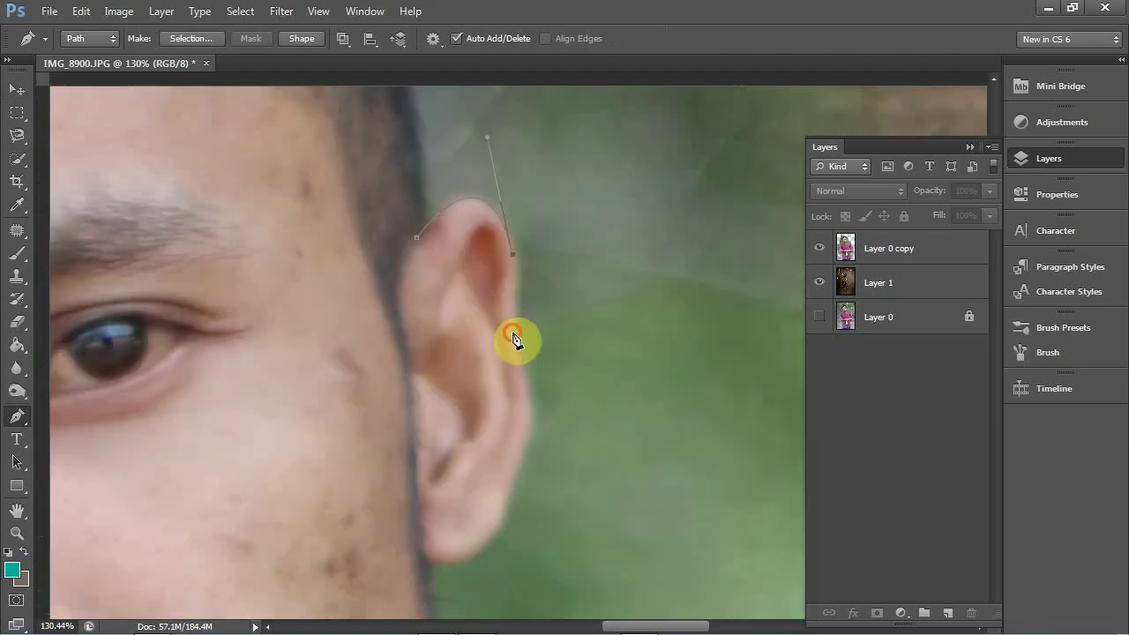
pyautogui.moveTo(514, 345); pyautogui.dragTo(517, 362)
pyautogui.hotkey('ctrl', 'r')
pyautogui.moveTo(512, 449)
pyautogui.mouseDown()
pyautogui.moveTo(485, 497)
pyautogui.moveTo(510, 357)
pyautogui.mouseUp()
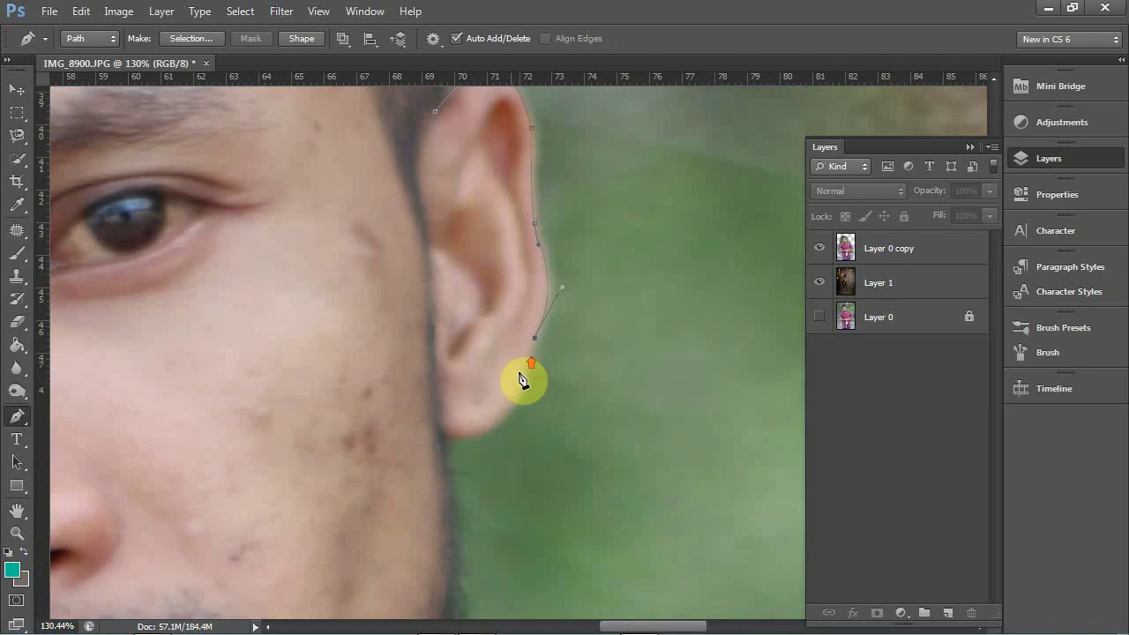
# Continue the path down the earlobe and along the jawline with curved anchors
pyautogui.scroll(4, 522, 379)
pyautogui.moveTo(507, 402); pyautogui.dragTo(492, 407)
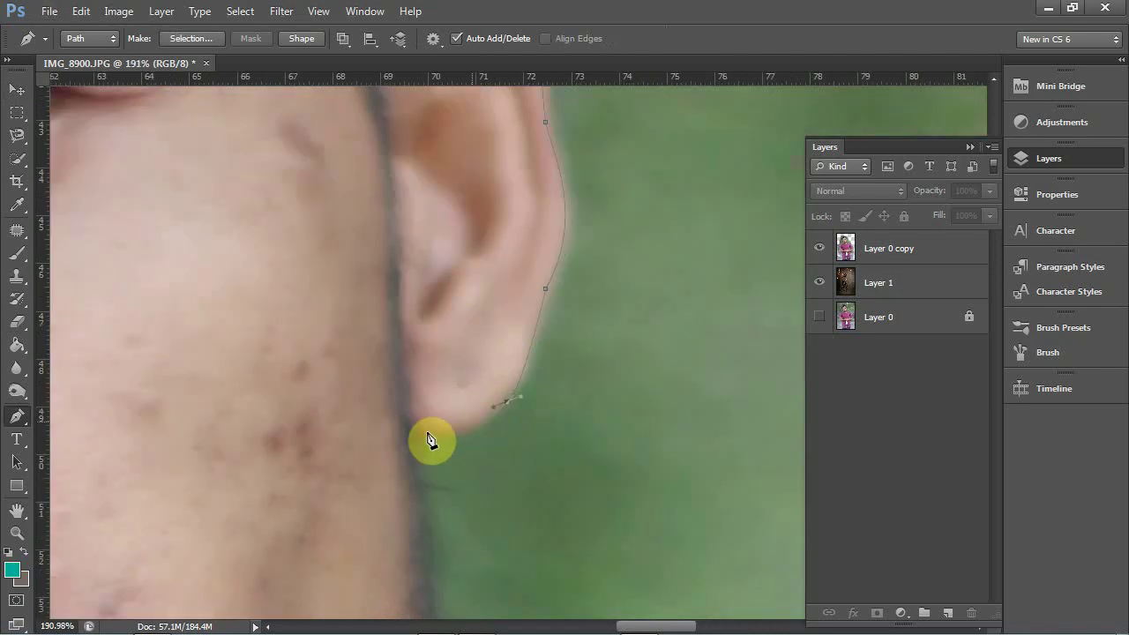
pyautogui.click(406, 440)
pyautogui.moveTo(406, 440); pyautogui.dragTo(364, 420)
pyautogui.click(413, 439)
pyautogui.scroll(-5, 431, 316)
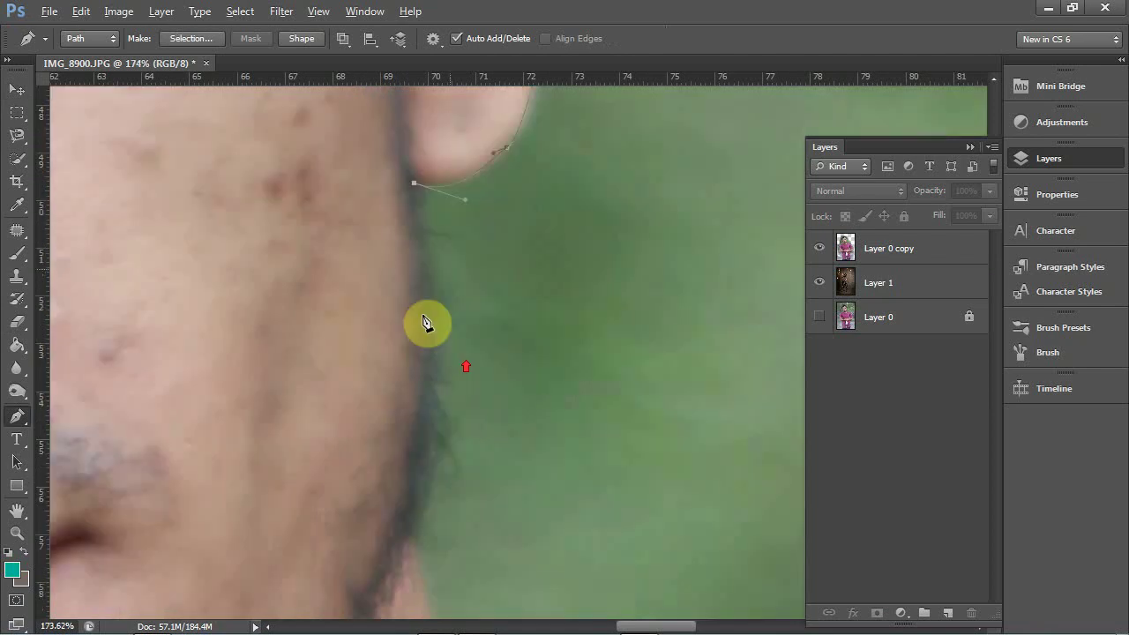
pyautogui.scroll(-3, 431, 353)
pyautogui.click(434, 384)
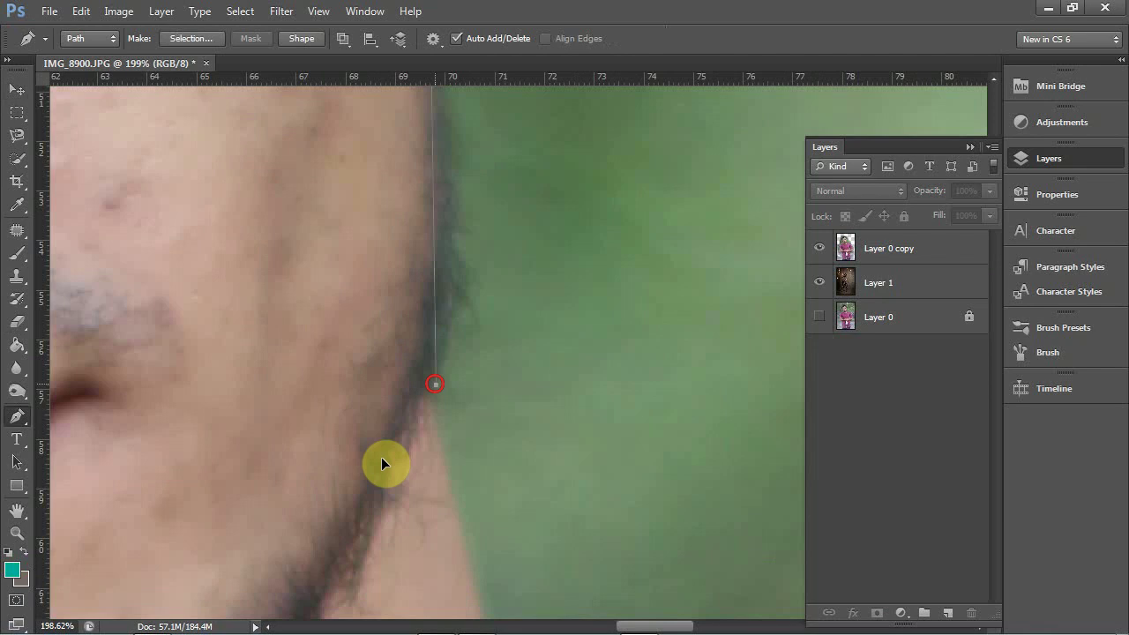
pyautogui.moveTo(435, 384); pyautogui.dragTo(392, 470)
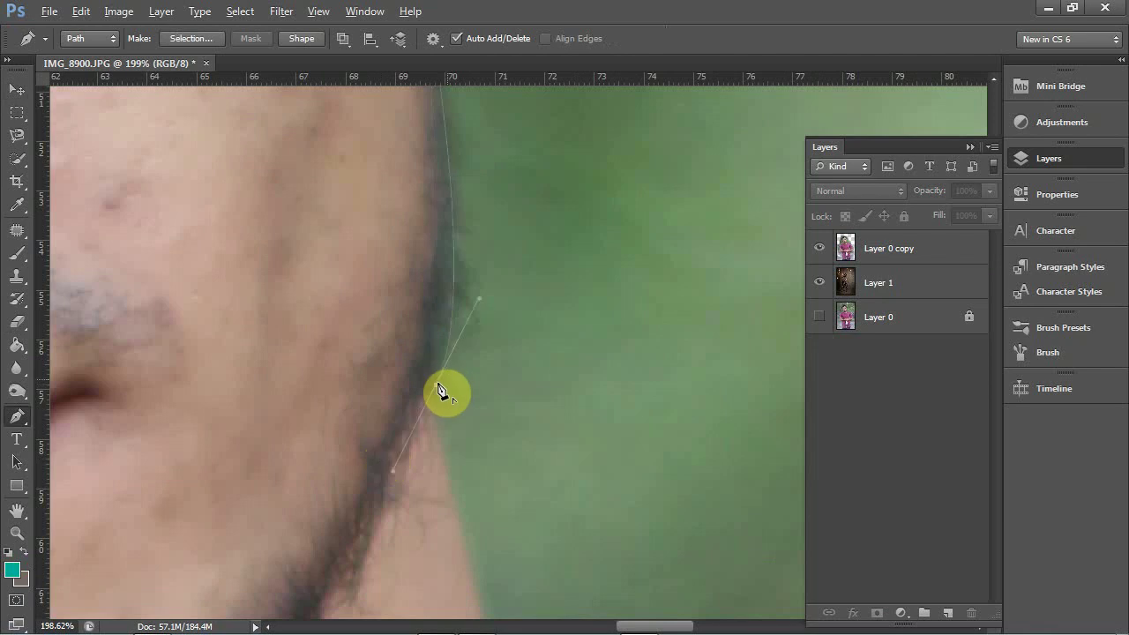
pyautogui.click(436, 386)
pyautogui.click(430, 395)
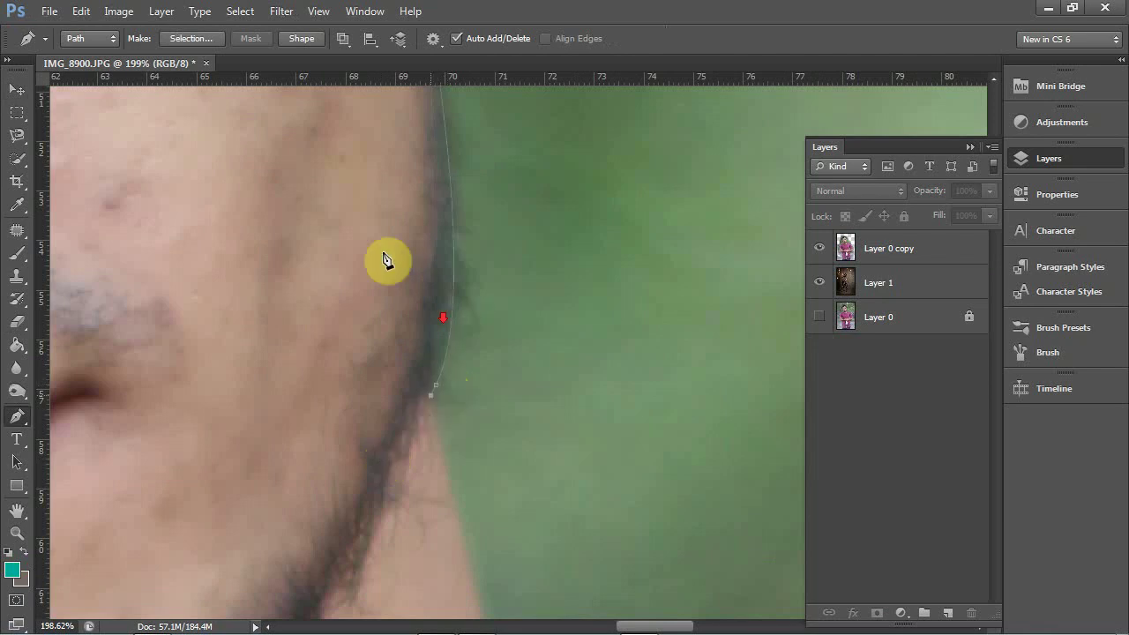
pyautogui.scroll(-3, 520, 465)
pyautogui.scroll(-2, 520, 465)
# Extend the path from where the neck meets the shirt along the collar edge
pyautogui.click(520, 514)
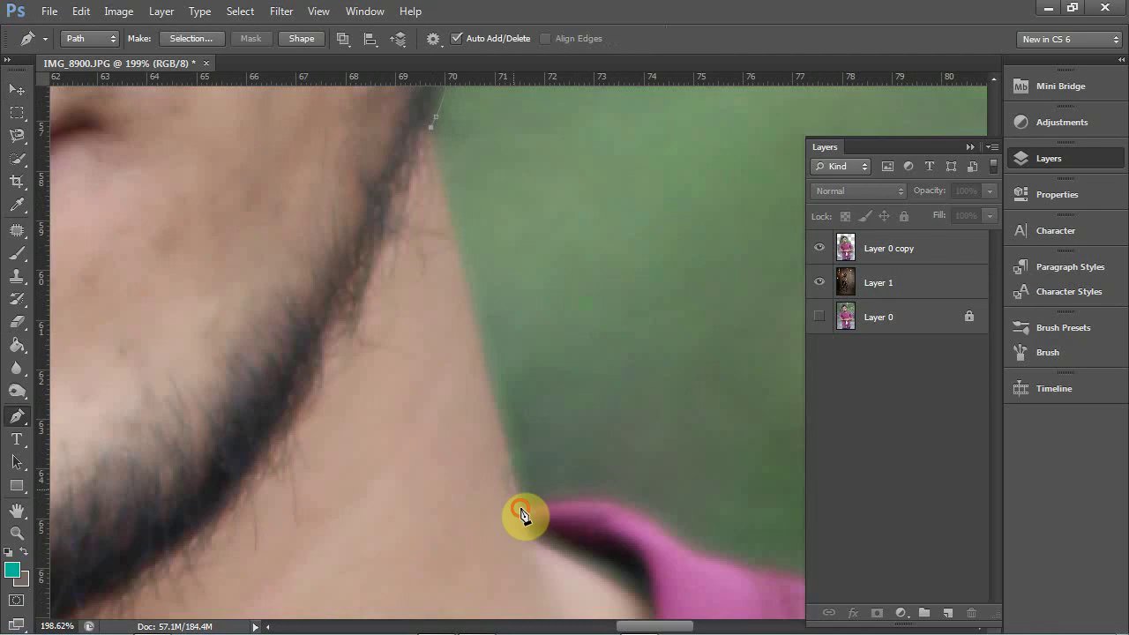
pyautogui.click(676, 543)
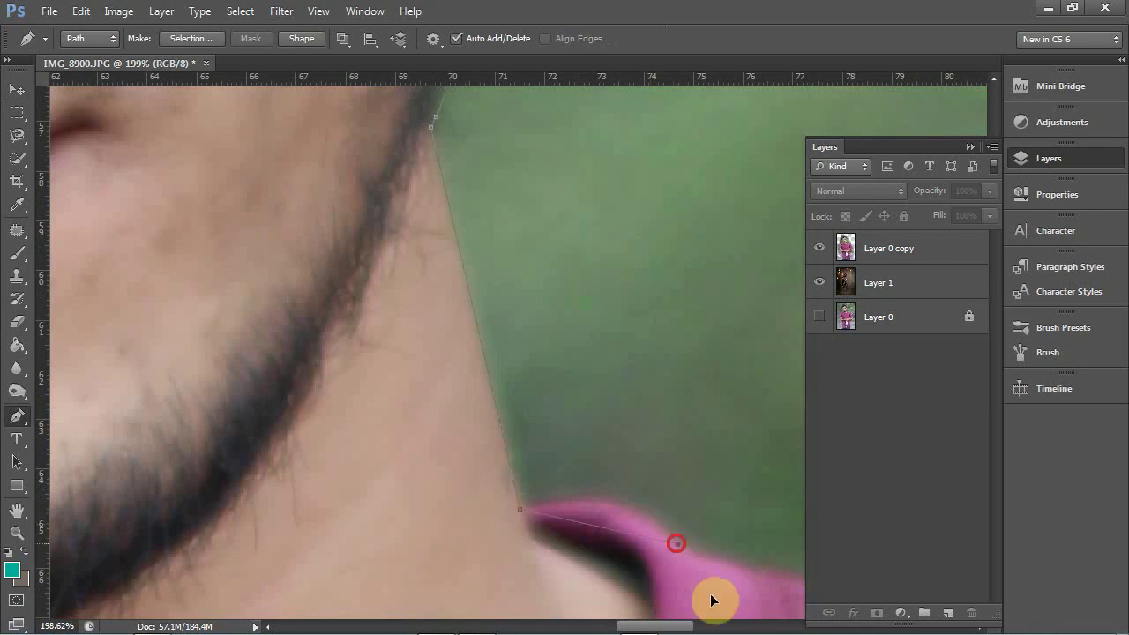
pyautogui.moveTo(676, 543); pyautogui.dragTo(716, 597)
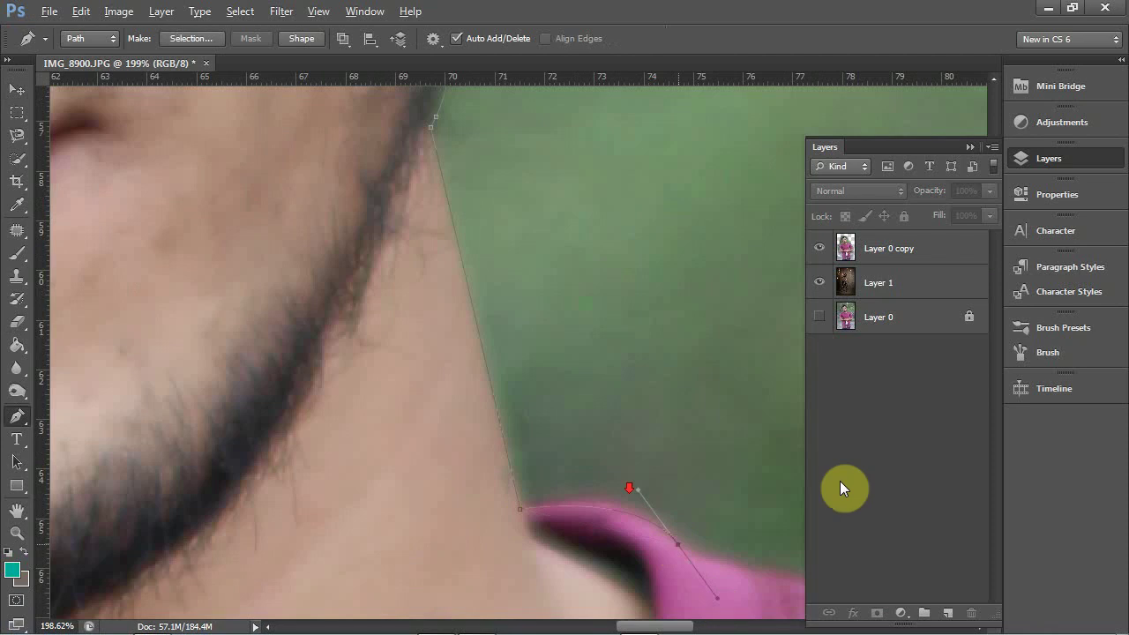
pyautogui.scroll(-1, 262, 191)
pyautogui.hscroll(5, 422, 334)
pyautogui.scroll(-2, 421, 333)
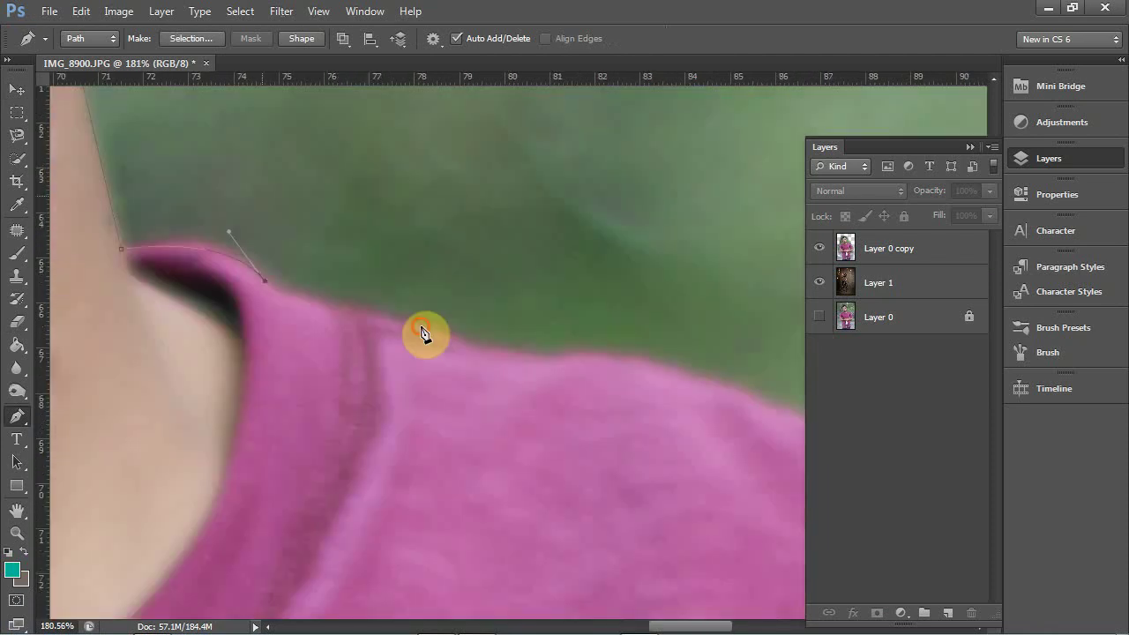
# Trace the shirt shoulder with curved anchors, converting the last one to a corner
pyautogui.moveTo(422, 334); pyautogui.dragTo(574, 360)
pyautogui.moveTo(678, 371); pyautogui.dragTo(737, 401)
pyautogui.click(679, 374)
pyautogui.scroll(-4, 459, 344)
pyautogui.scroll(3, 458, 342)
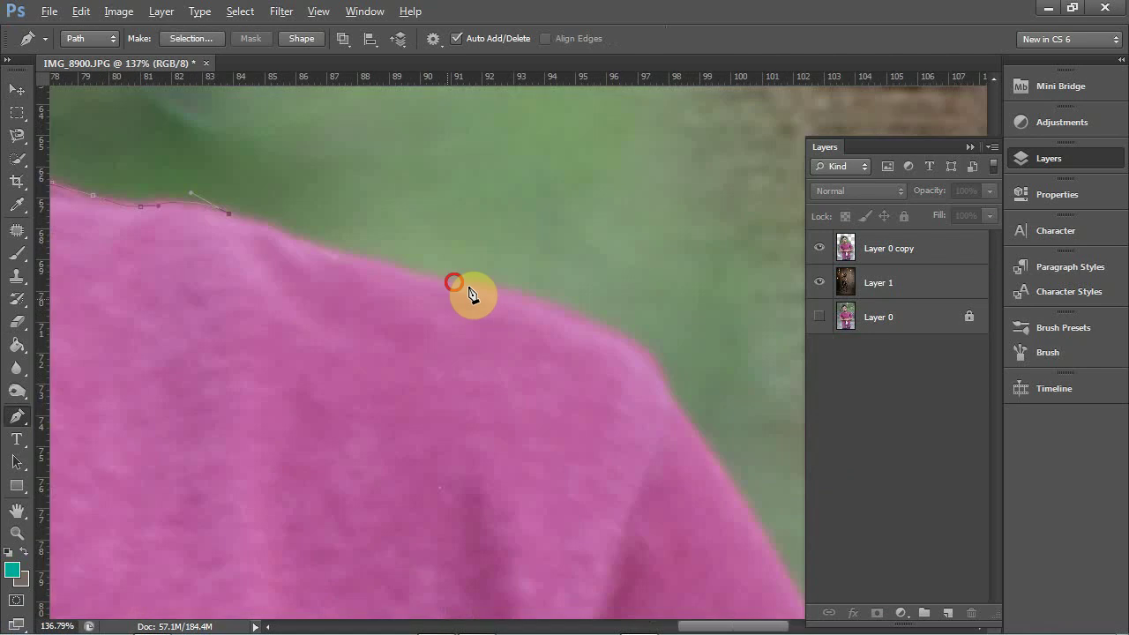
pyautogui.click(471, 294)
pyautogui.scroll(1, 472, 295)
# Curve the path around the shoulder corner, breaking the curve at that anchor
pyautogui.click(700, 378)
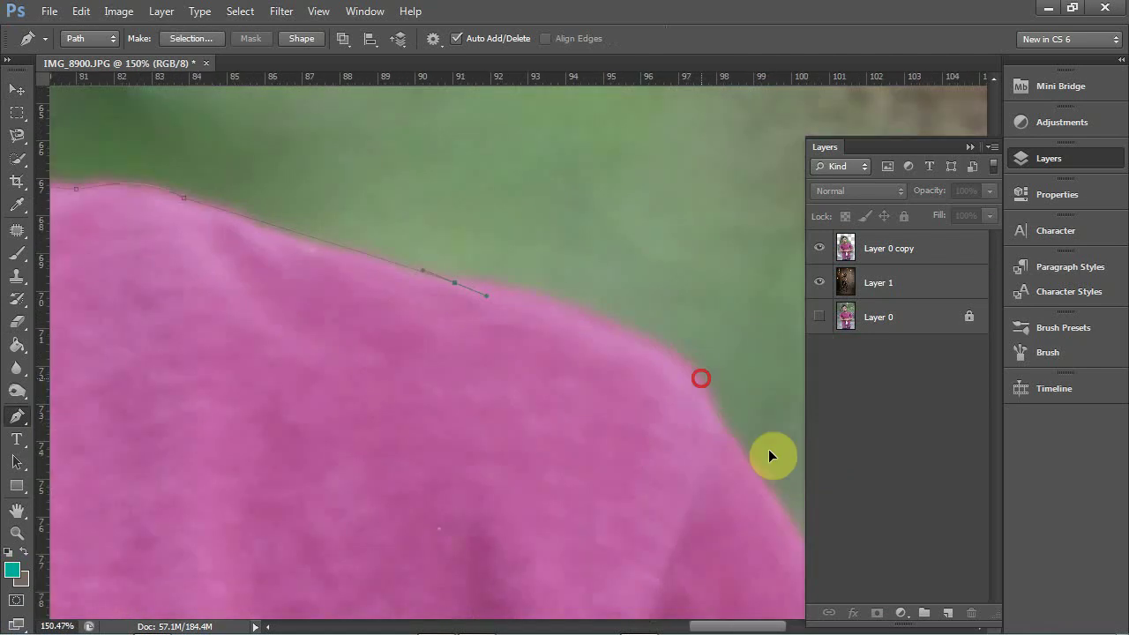
pyautogui.moveTo(700, 378); pyautogui.dragTo(768, 452)
pyautogui.keyDown('alt'); pyautogui.click(703, 380); pyautogui.keyUp('alt')
pyautogui.scroll(-5, 394, 308)
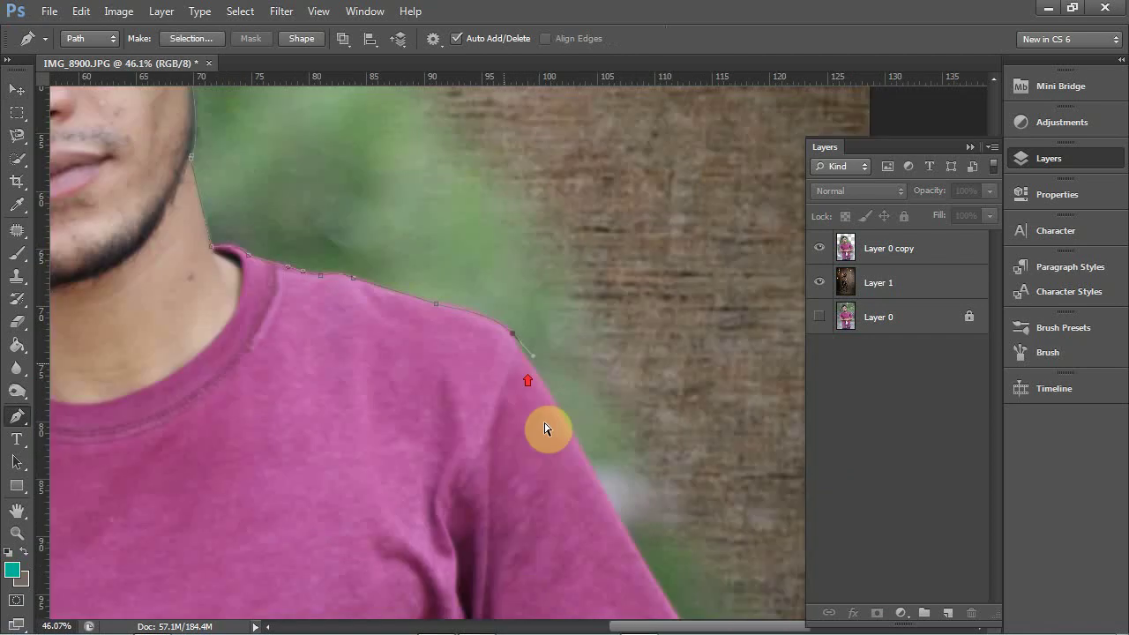
pyautogui.scroll(2, 544, 429)
pyautogui.scroll(4, 534, 381)
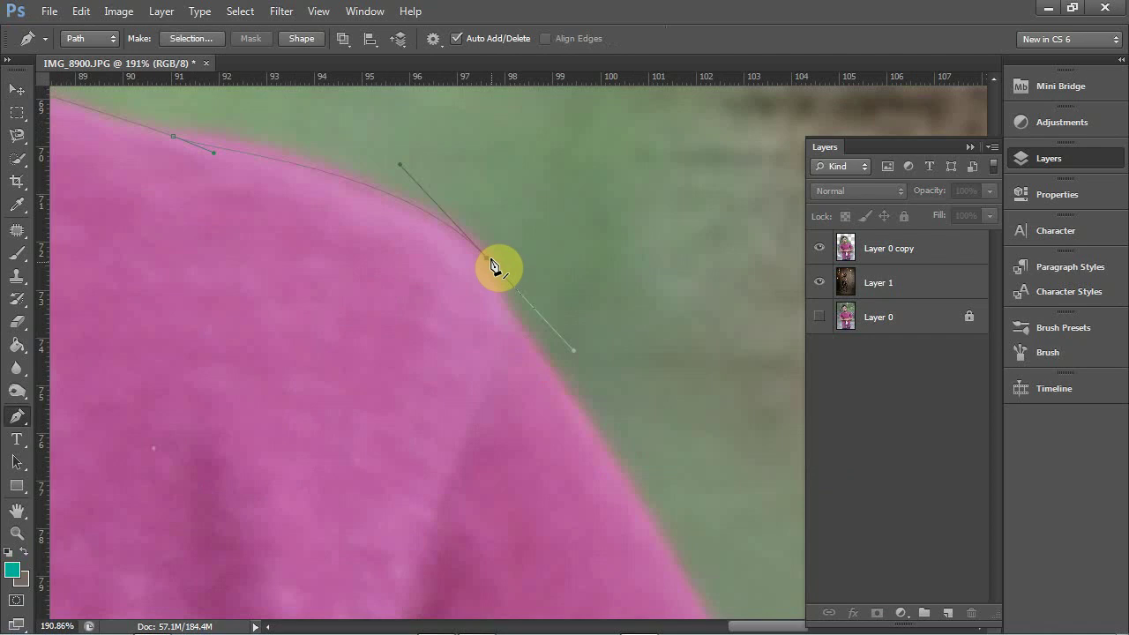
pyautogui.click(485, 257)
pyautogui.click(584, 413)
# Trace curved anchors down the sleeve edge to a sharp corner at the sleeve hem
pyautogui.moveTo(616, 568); pyautogui.dragTo(452, 366)
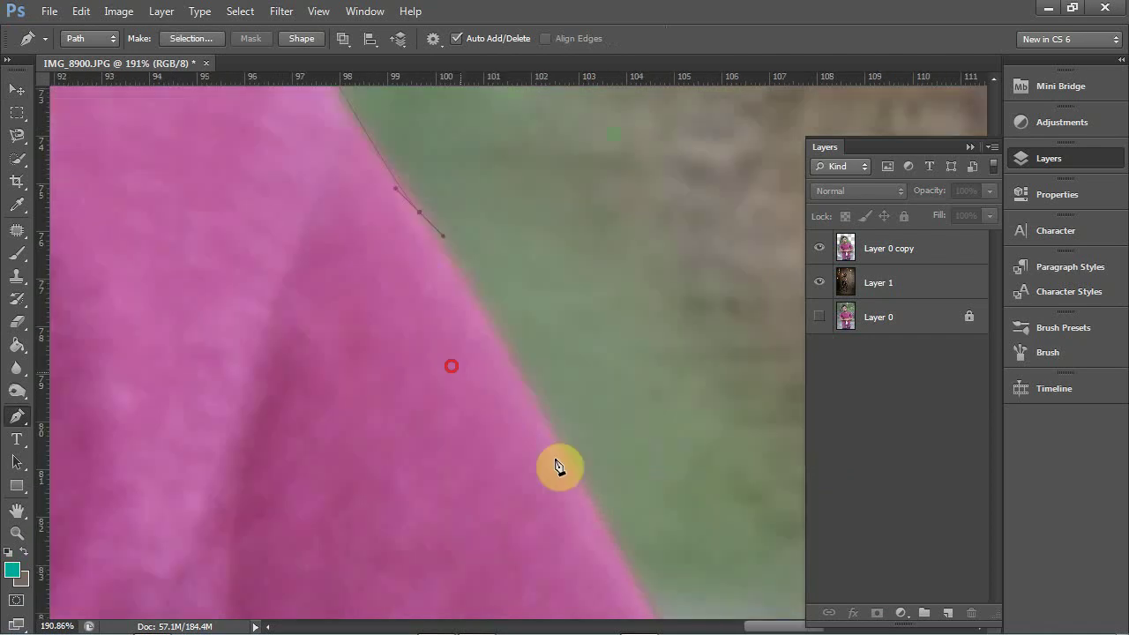
pyautogui.click(555, 460)
pyautogui.moveTo(622, 525)
pyautogui.mouseDown()
pyautogui.moveTo(600, 516)
pyautogui.moveTo(521, 407)
pyautogui.mouseUp()
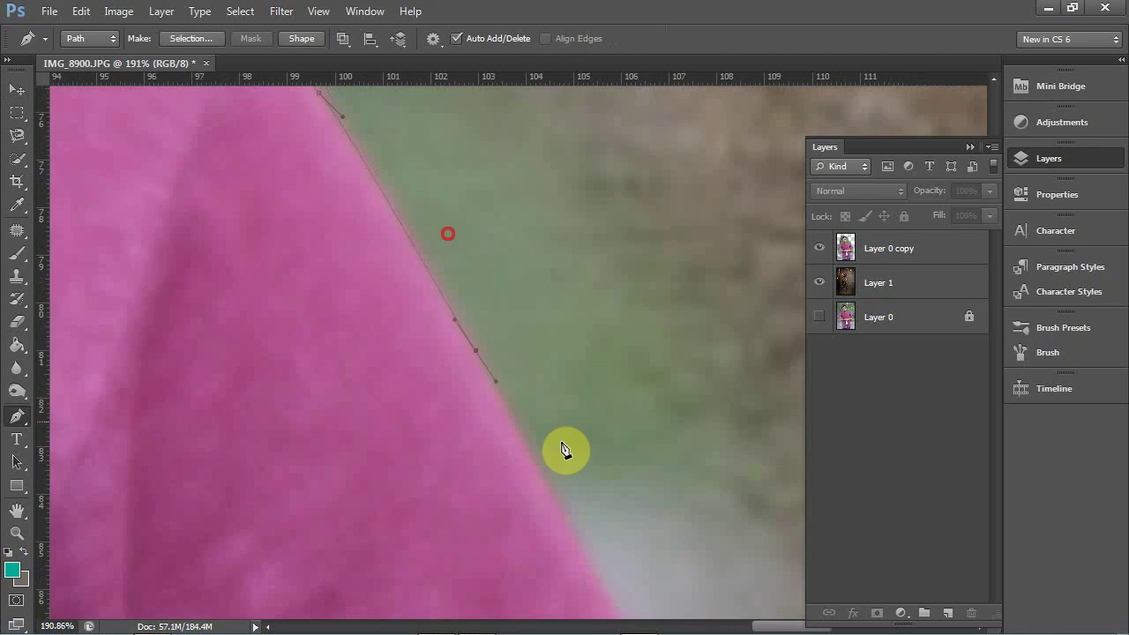
pyautogui.moveTo(564, 450); pyautogui.dragTo(468, 242)
pyautogui.moveTo(550, 466); pyautogui.dragTo(573, 504)
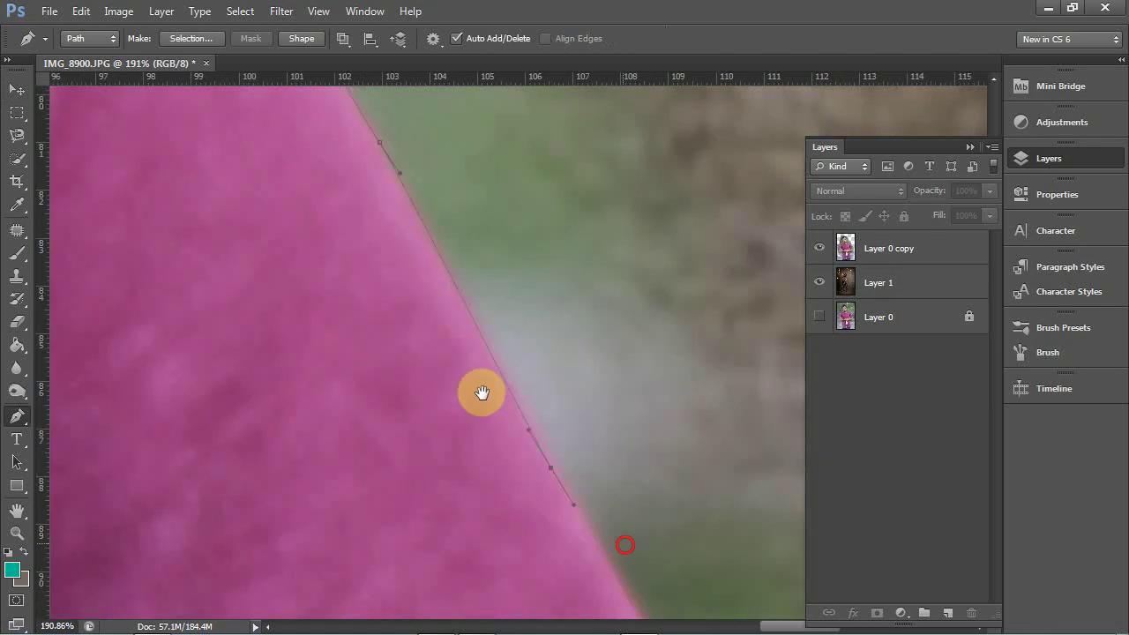
pyautogui.moveTo(481, 393); pyautogui.dragTo(257, 63)
pyautogui.moveTo(497, 433); pyautogui.dragTo(514, 467)
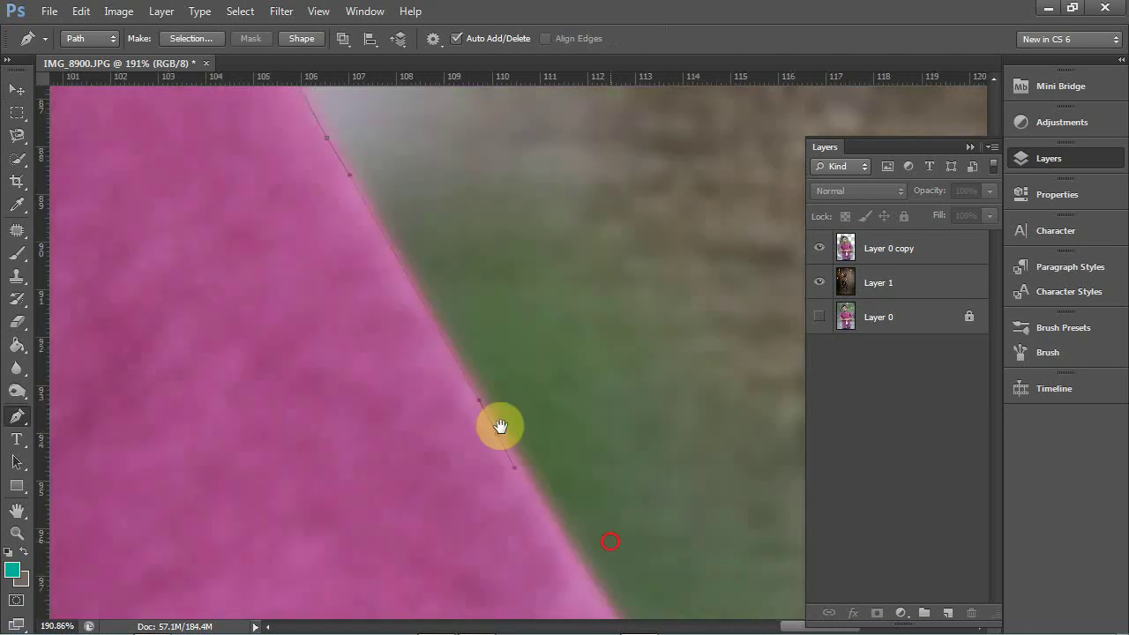
pyautogui.scroll(-5, 497, 429)
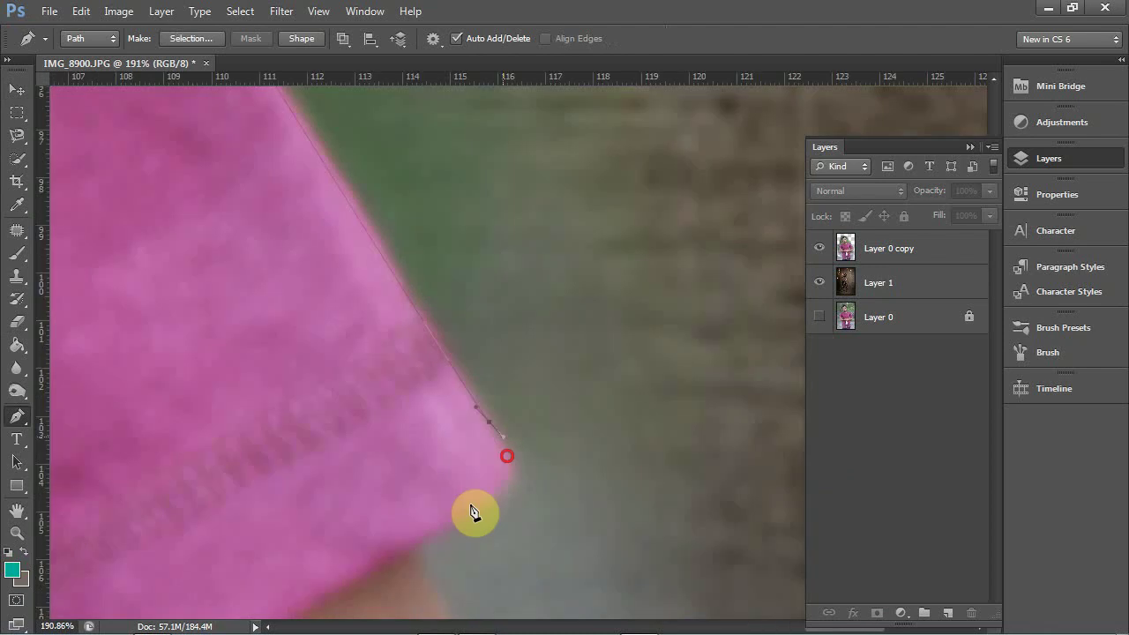
pyautogui.click(432, 525)
pyautogui.moveTo(364, 535); pyautogui.dragTo(341, 558)
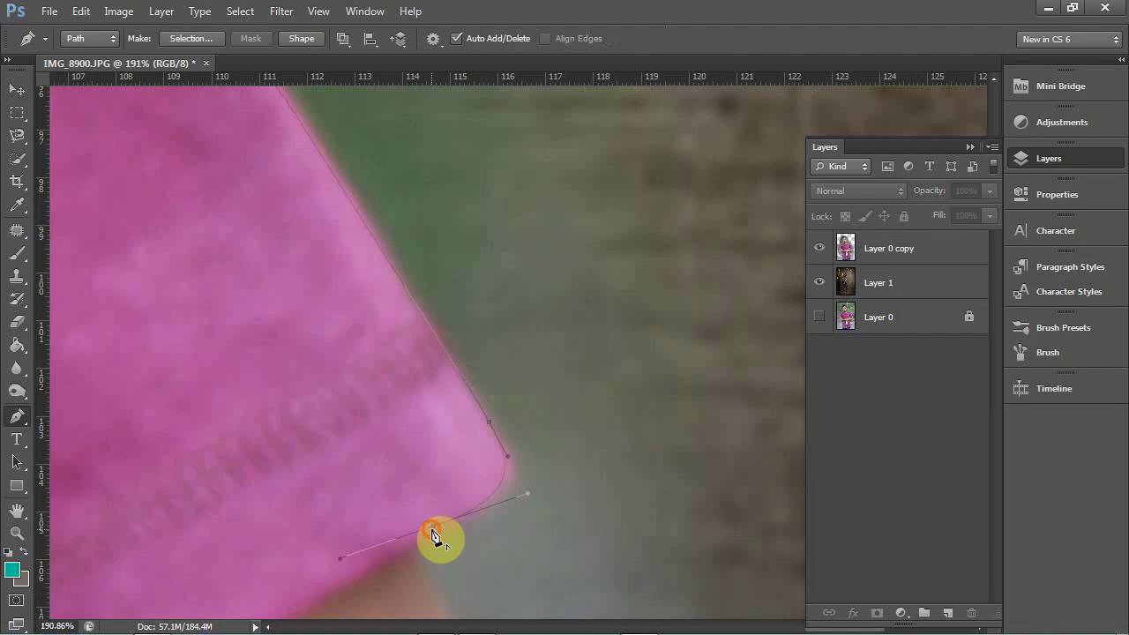
pyautogui.keyDown('alt'); pyautogui.click(433, 529); pyautogui.keyUp('alt')
# Continue the path down the upper arm and around the elbow curve
pyautogui.moveTo(514, 582)
pyautogui.mouseDown()
pyautogui.moveTo(485, 503)
pyautogui.moveTo(432, 220)
pyautogui.mouseUp()
pyautogui.click(457, 487)
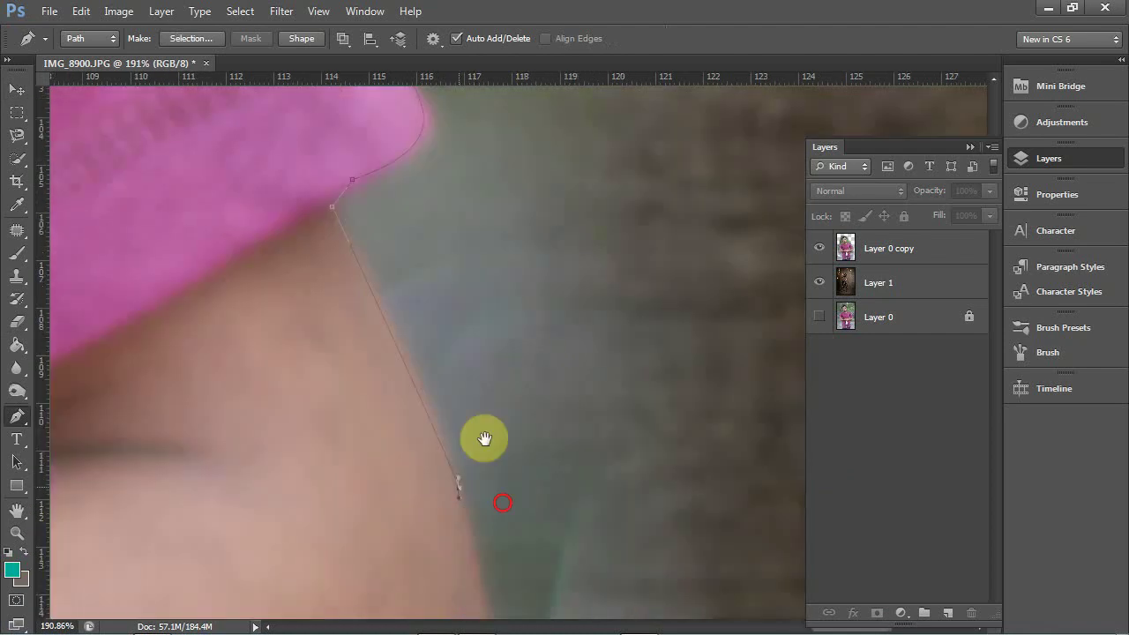
pyautogui.moveTo(484, 438); pyautogui.dragTo(453, 302)
pyautogui.moveTo(484, 516); pyautogui.dragTo(469, 402)
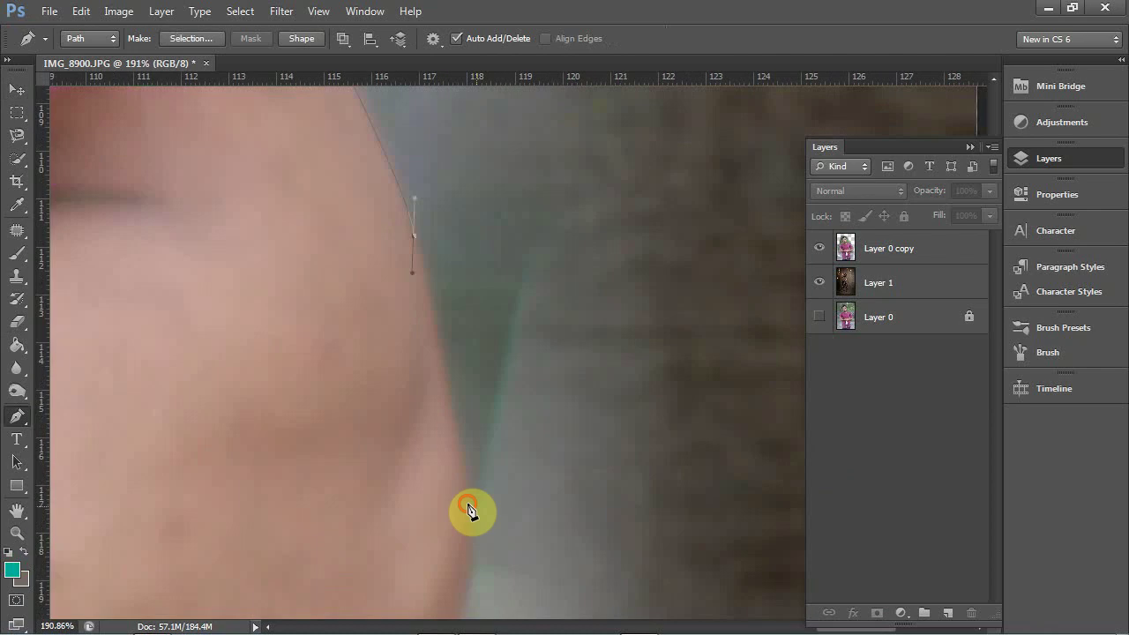
pyautogui.moveTo(467, 506); pyautogui.dragTo(466, 528)
pyautogui.moveTo(553, 341); pyautogui.dragTo(636, 87)
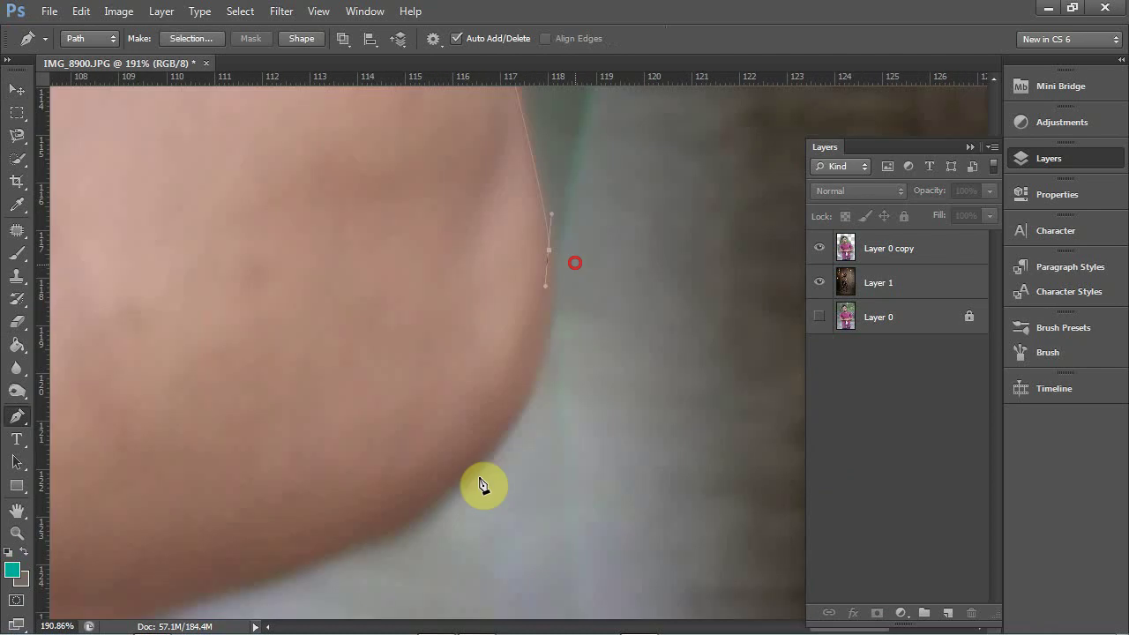
pyautogui.moveTo(451, 483); pyautogui.dragTo(334, 567)
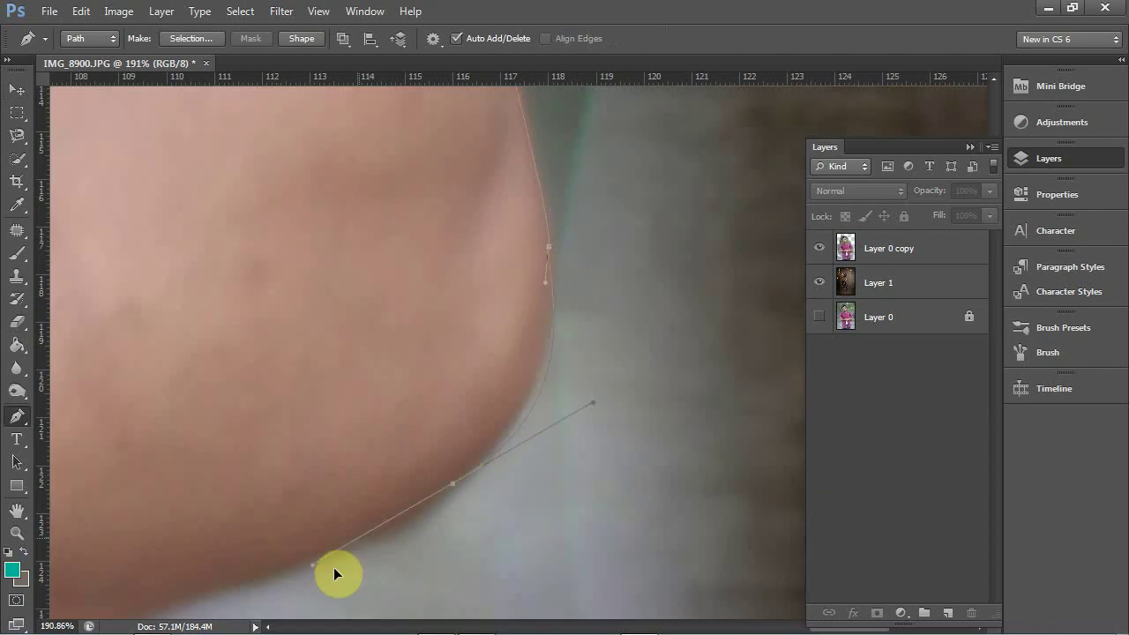
pyautogui.keyDown('alt'); pyautogui.click(453, 483); pyautogui.keyUp('alt')
# Trace the forearm's underside with a curved anchor, then break the curve there
pyautogui.moveTo(137, 622); pyautogui.dragTo(352, 420)
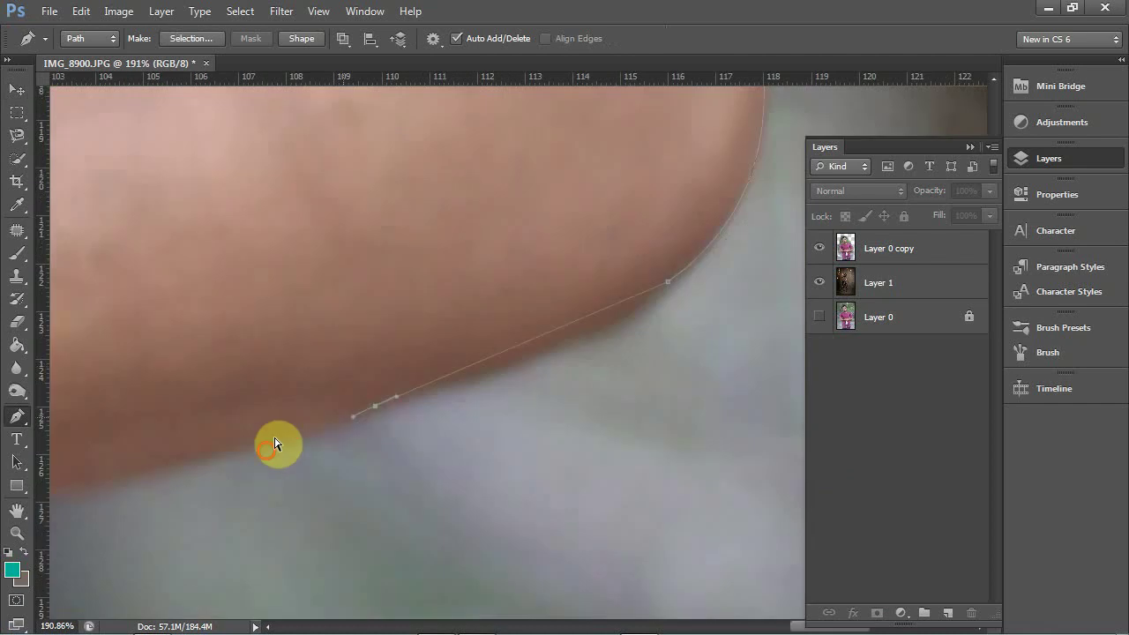
pyautogui.moveTo(416, 407); pyautogui.dragTo(423, 394)
pyautogui.click(413, 382)
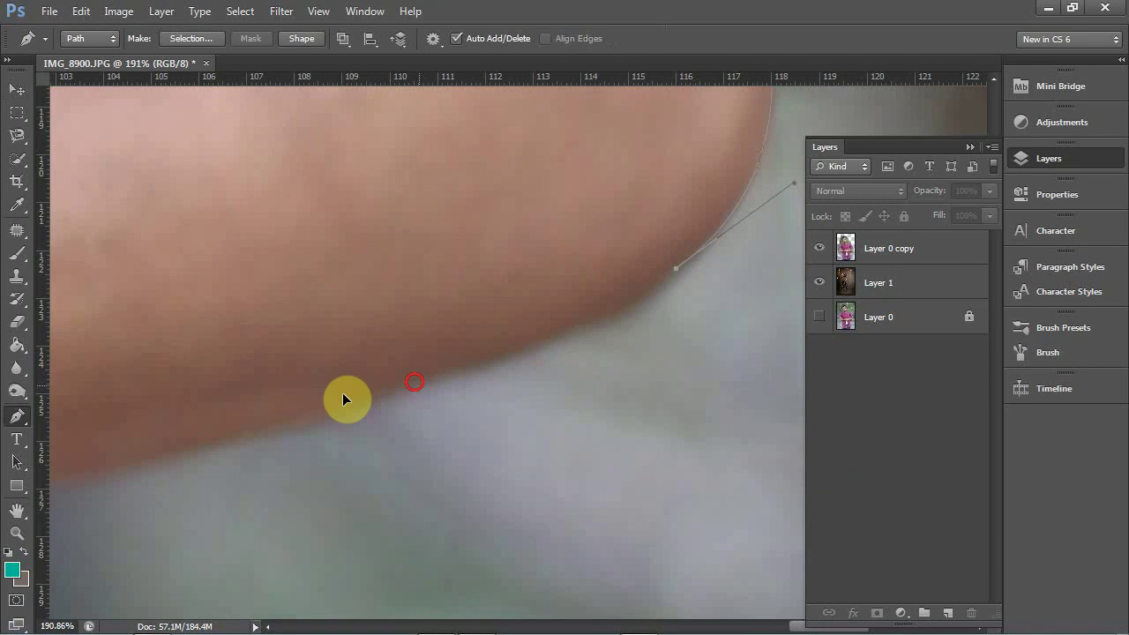
pyautogui.moveTo(343, 399); pyautogui.dragTo(277, 414)
pyautogui.click(415, 383)
pyautogui.hscroll(-5, 355, 309)
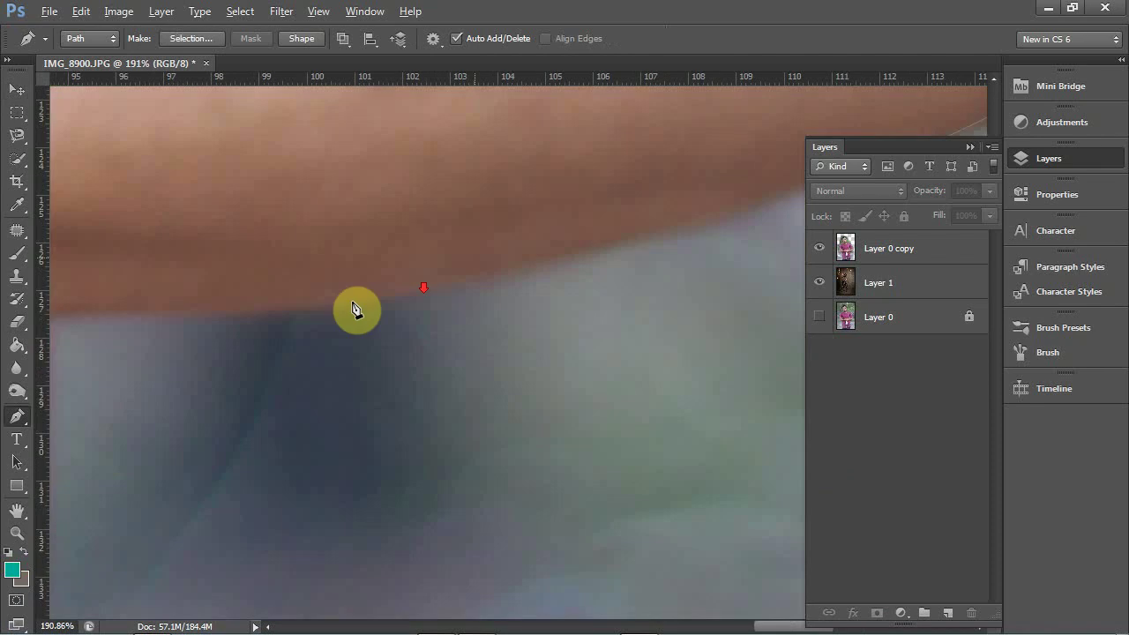
pyautogui.scroll(-5, 355, 309)
pyautogui.scroll(3, 264, 328)
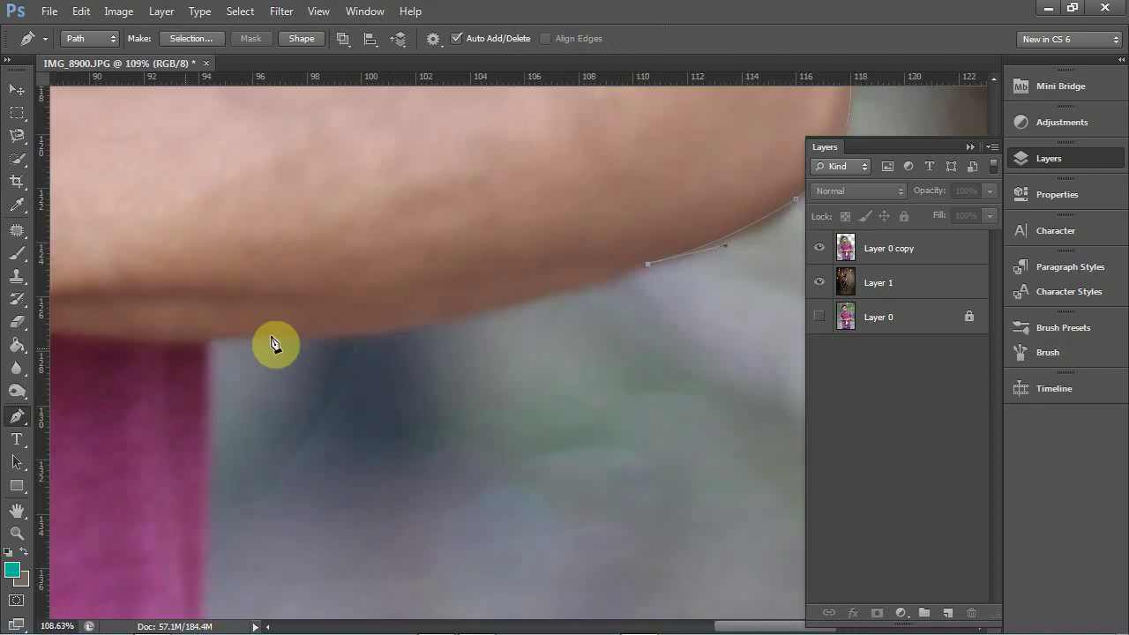
# Extend the path along the forearm to a corner where the arm meets the shirt
pyautogui.click(272, 335)
pyautogui.moveTo(167, 323); pyautogui.dragTo(168, 320)
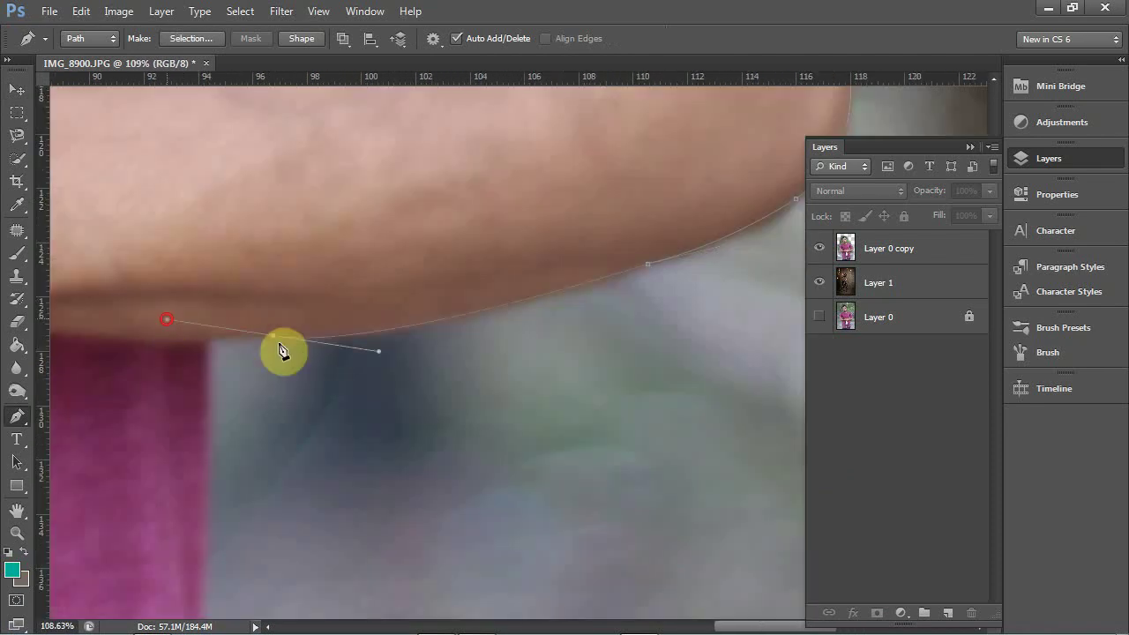
pyautogui.keyDown('alt'); pyautogui.click(273, 338); pyautogui.keyUp('alt')
pyautogui.click(199, 345)
pyautogui.click(205, 336)
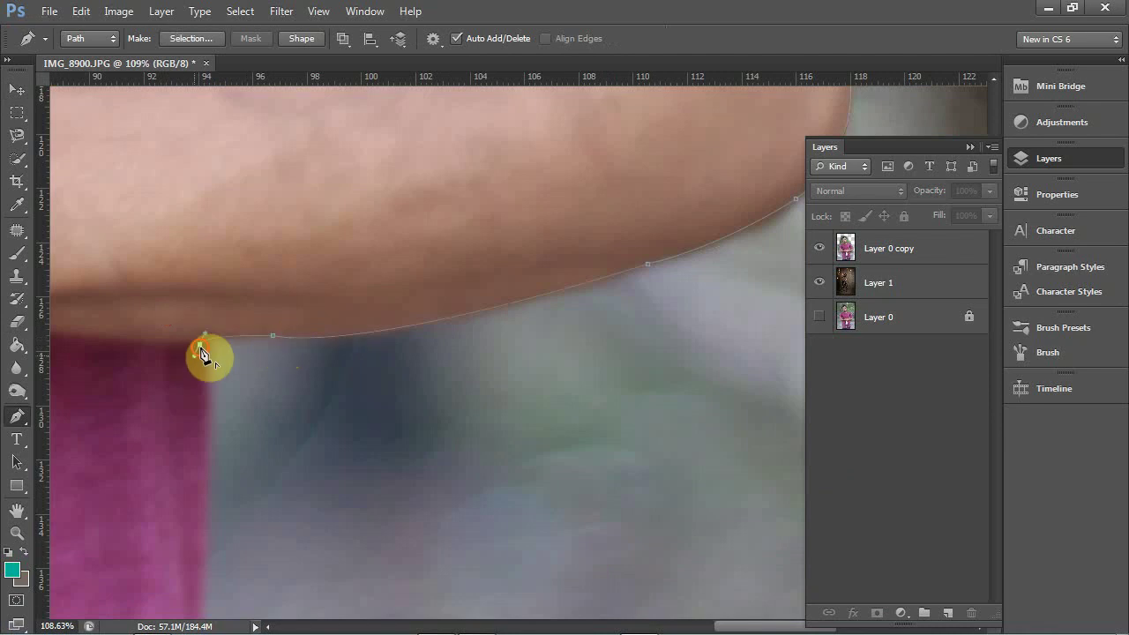
pyautogui.click(200, 344)
# Continue the path down the shirt's side edge with curved anchors
pyautogui.scroll(-5, 410, 319)
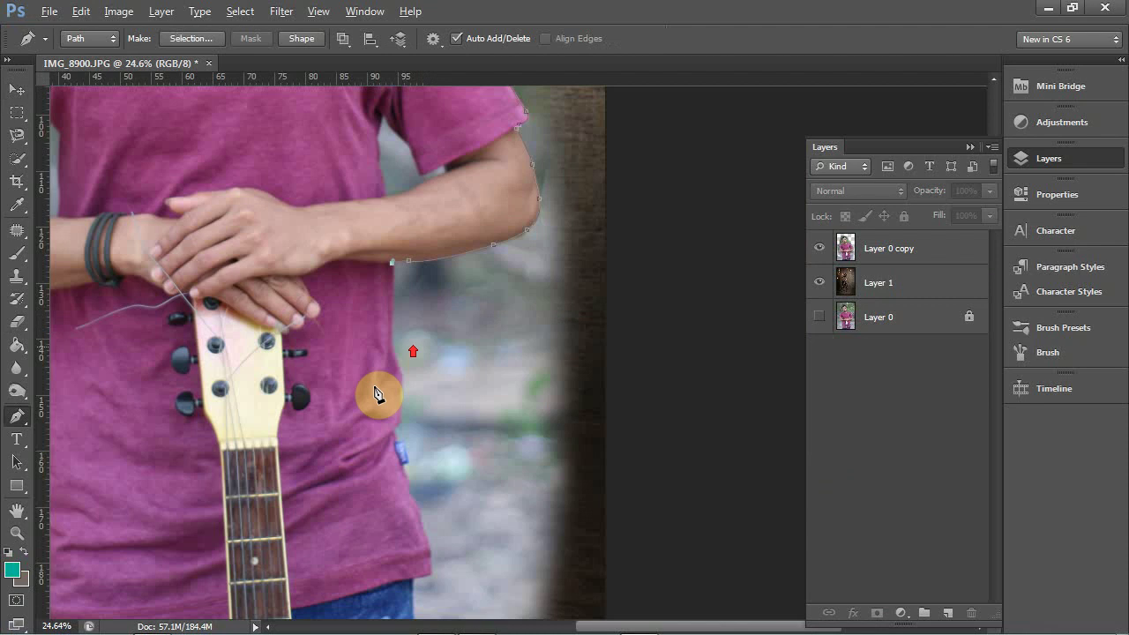
pyautogui.scroll(4, 377, 394)
pyautogui.moveTo(388, 364); pyautogui.dragTo(393, 377)
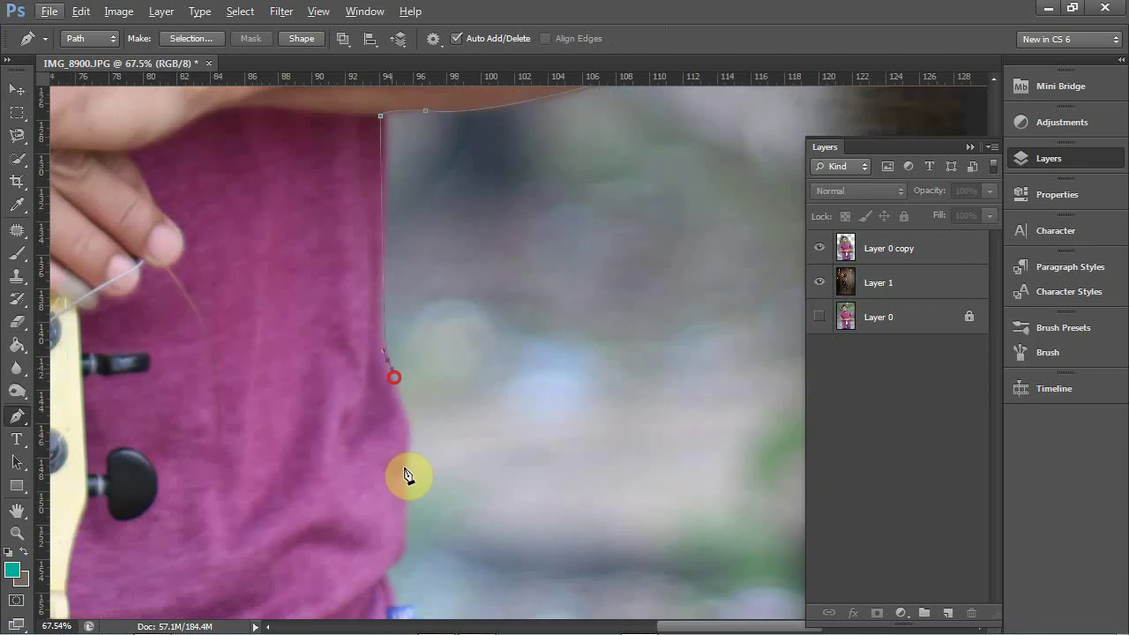
pyautogui.moveTo(402, 472)
pyautogui.mouseDown()
pyautogui.moveTo(401, 504)
pyautogui.moveTo(406, 489)
pyautogui.mouseUp()
pyautogui.moveTo(438, 361); pyautogui.dragTo(472, 210)
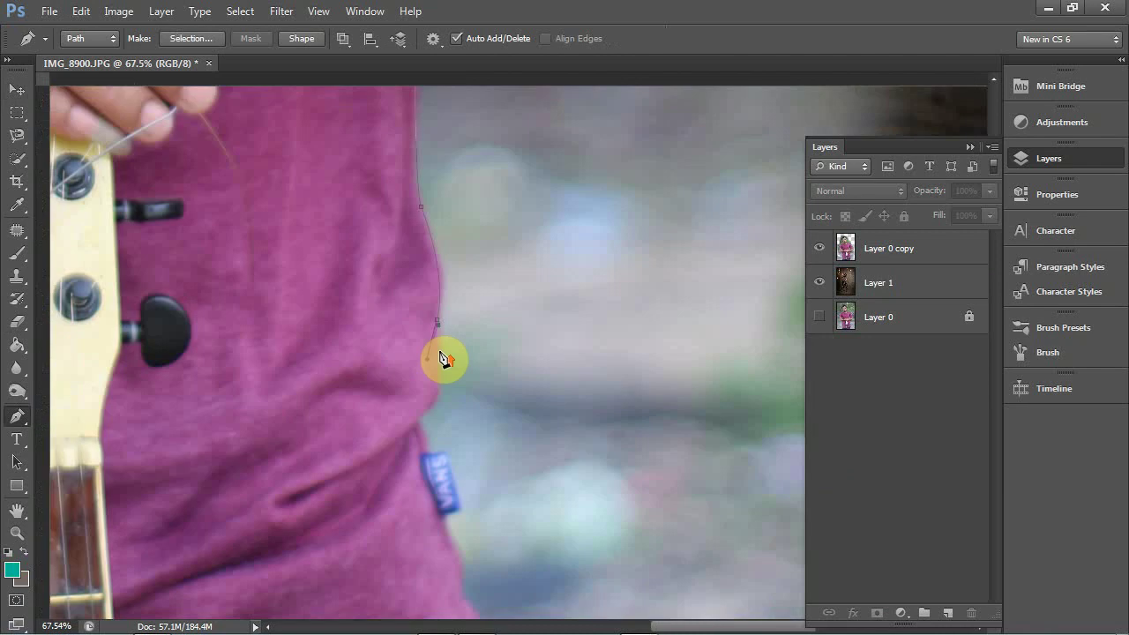
pyautogui.hotkey('ctrl', 'r')
pyautogui.scroll(1, 446, 359)
pyautogui.scroll(8, 445, 306)
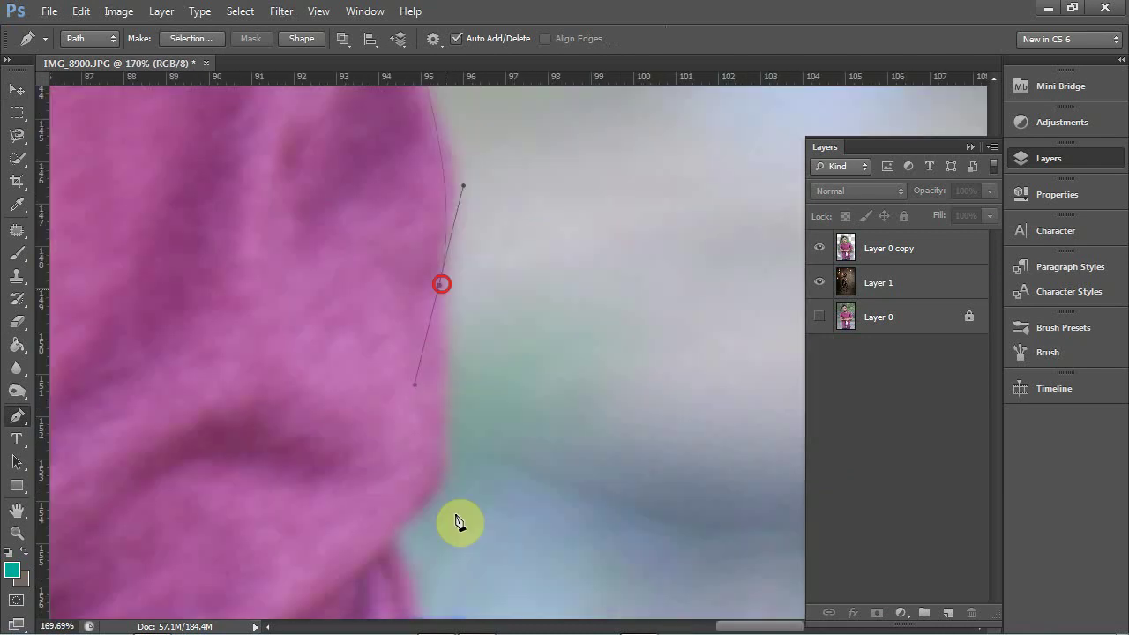
pyautogui.moveTo(394, 535); pyautogui.dragTo(311, 598)
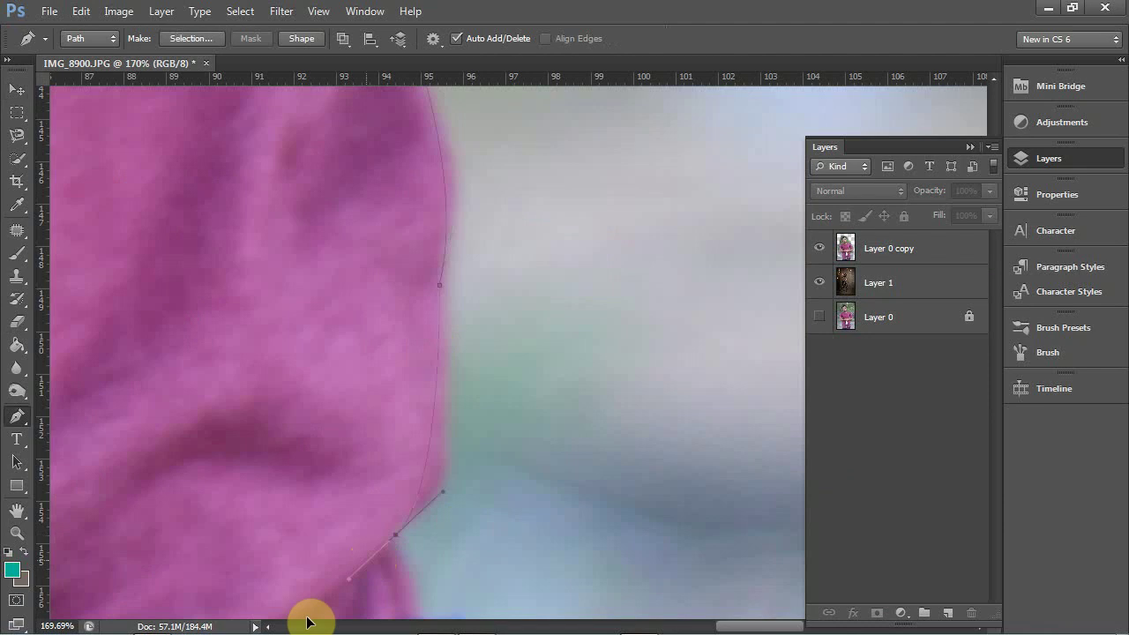
pyautogui.click(398, 537)
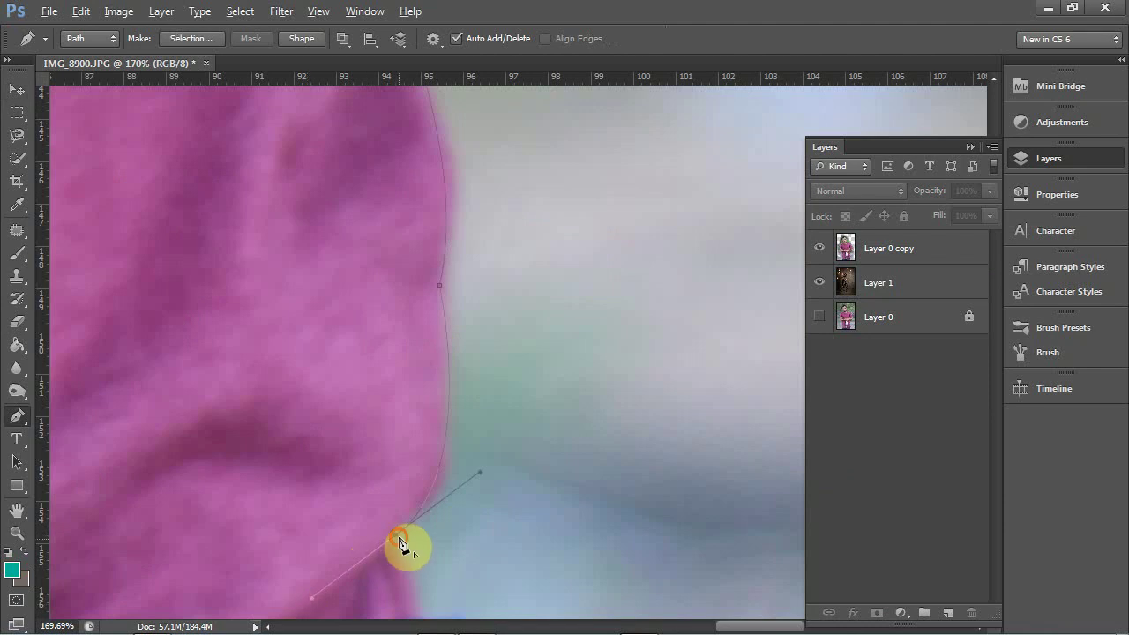
# Add straight and curved points further along the shirt's side outline
pyautogui.scroll(-1, 406, 410)
pyautogui.scroll(-5, 406, 411)
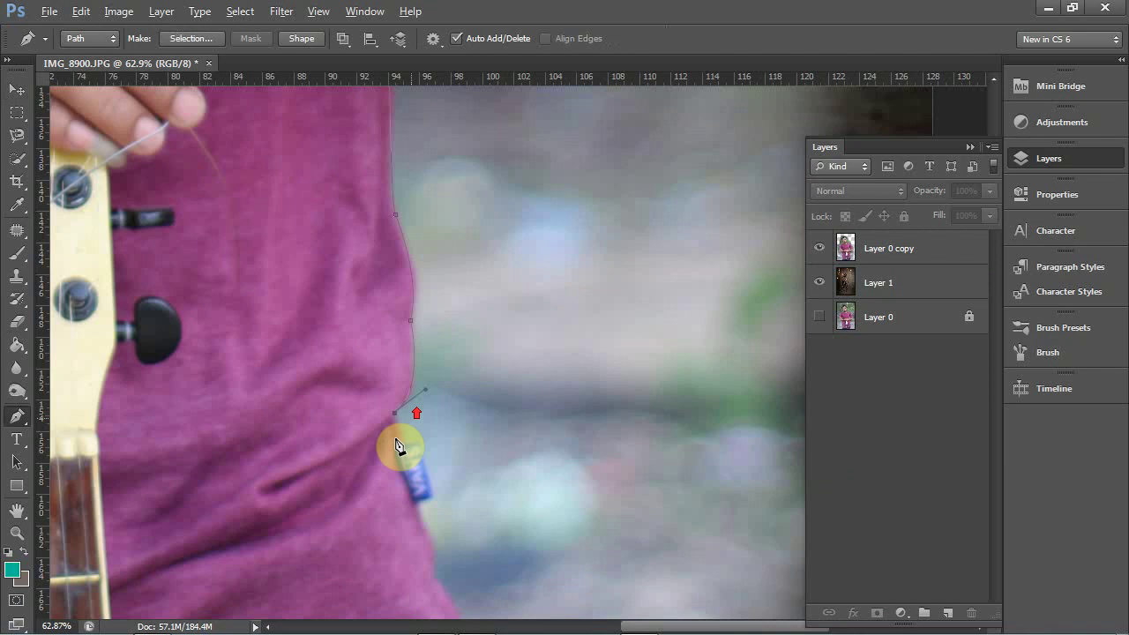
pyautogui.scroll(6, 396, 446)
pyautogui.click(374, 430)
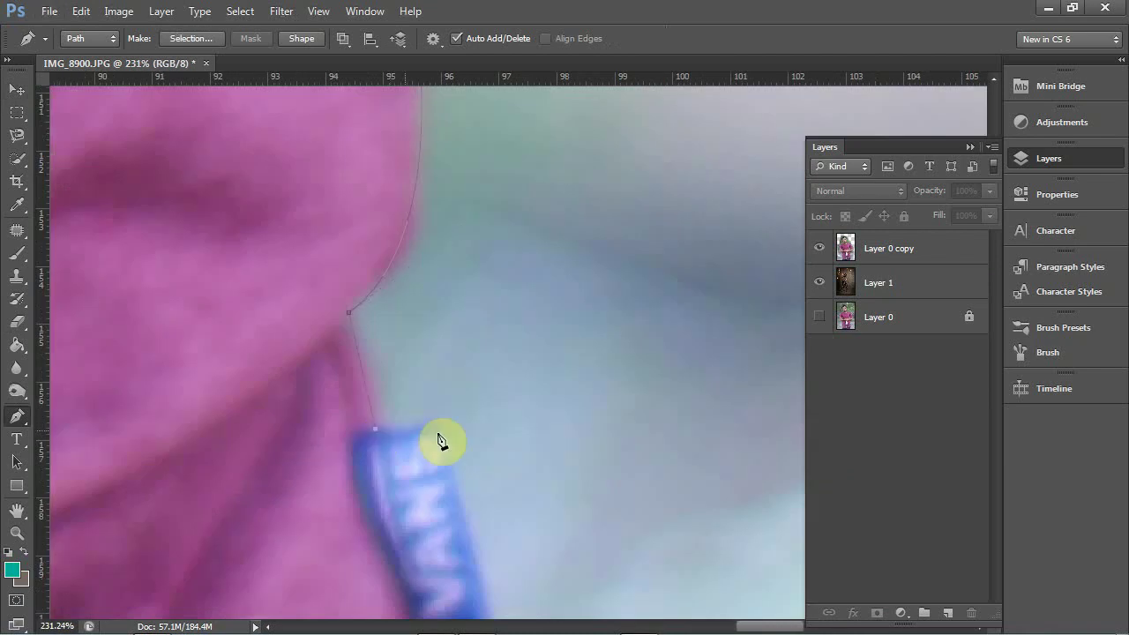
pyautogui.click(438, 434)
pyautogui.scroll(-1, 473, 518)
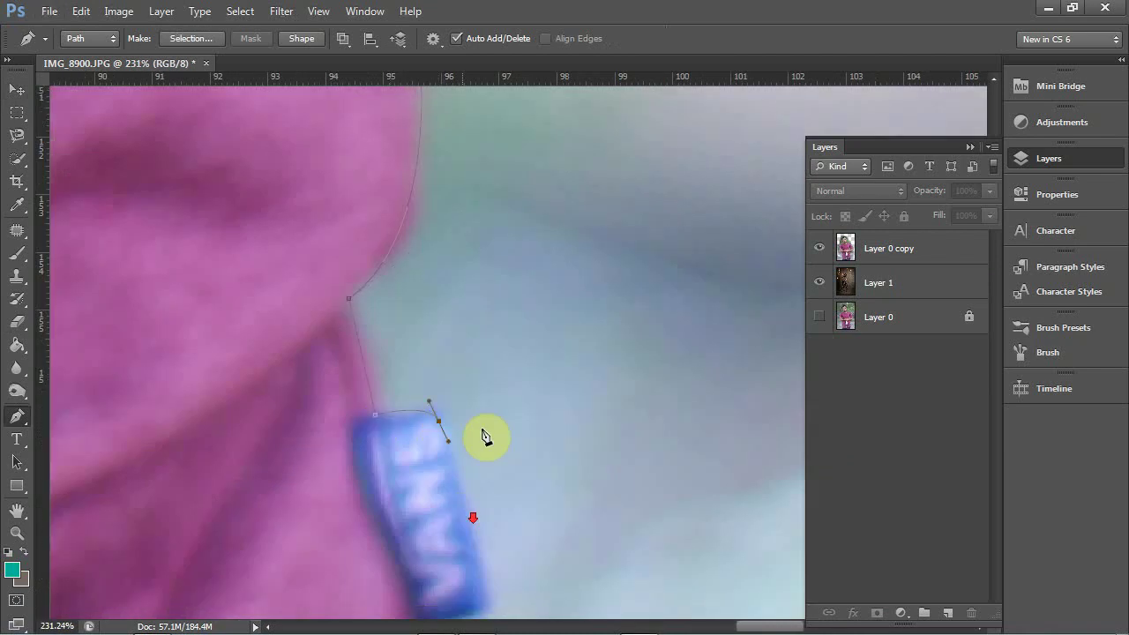
pyautogui.scroll(-5, 485, 445)
pyautogui.moveTo(485, 448)
pyautogui.mouseDown()
pyautogui.moveTo(442, 505)
pyautogui.moveTo(416, 146)
pyautogui.mouseUp()
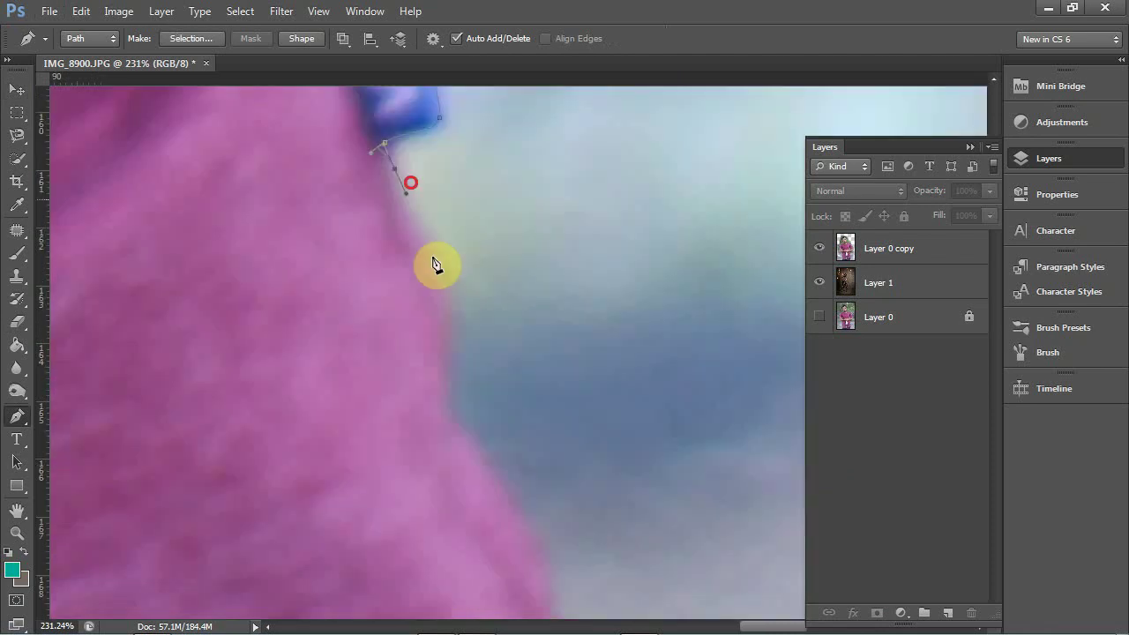
pyautogui.moveTo(433, 256); pyautogui.dragTo(431, 277)
pyautogui.moveTo(431, 390); pyautogui.dragTo(437, 405)
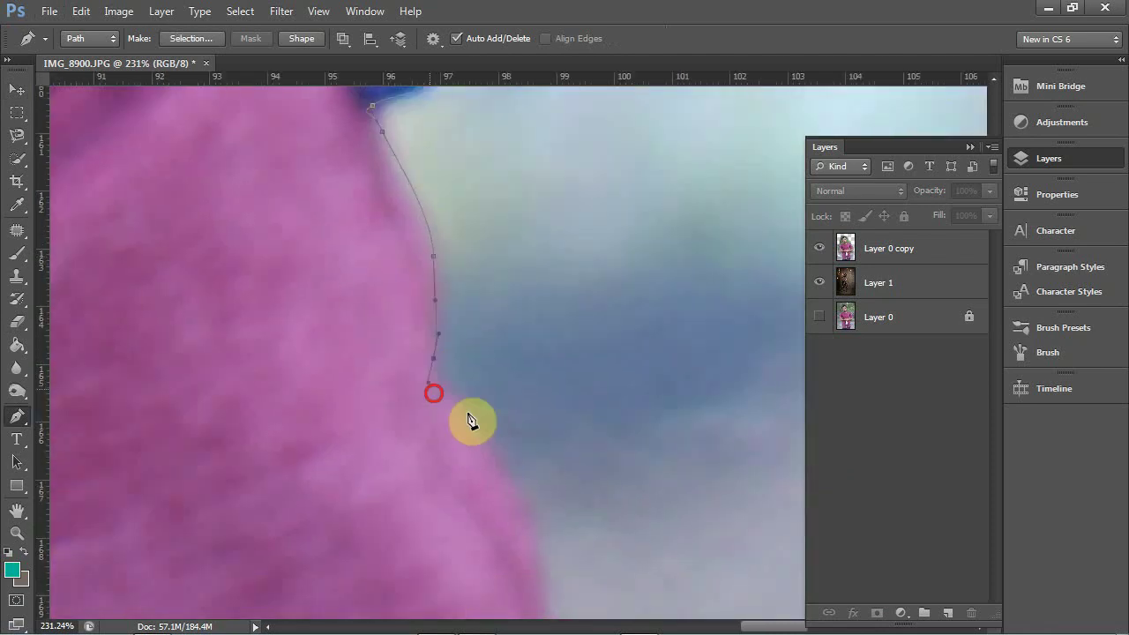
pyautogui.moveTo(532, 539)
pyautogui.mouseDown()
pyautogui.moveTo(419, 303)
pyautogui.moveTo(419, 348)
pyautogui.mouseUp()
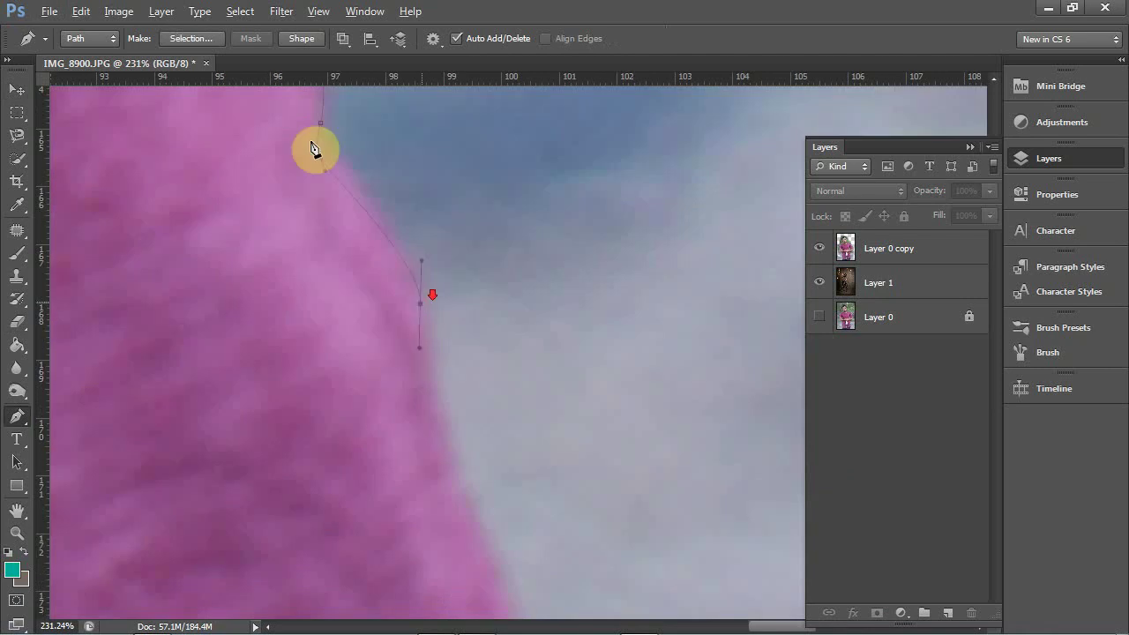
# Trace the shirt side to the hem corner, redoing a misplaced point, ending where shirt meets jeans
pyautogui.scroll(-5, 369, 300)
pyautogui.scroll(3, 368, 299)
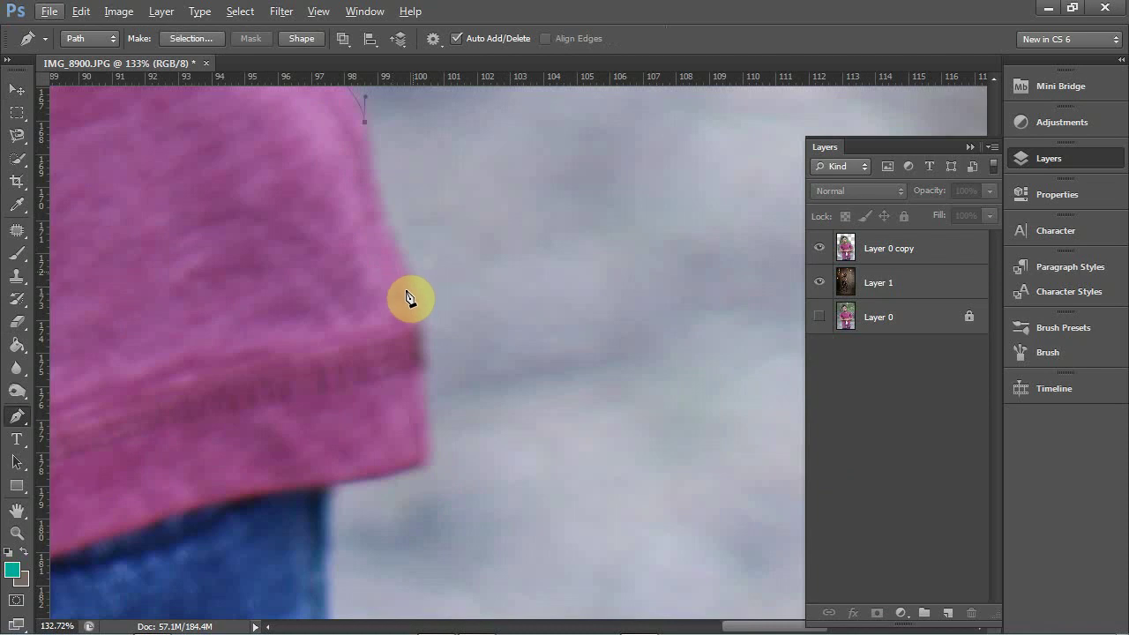
pyautogui.moveTo(409, 291); pyautogui.dragTo(426, 320)
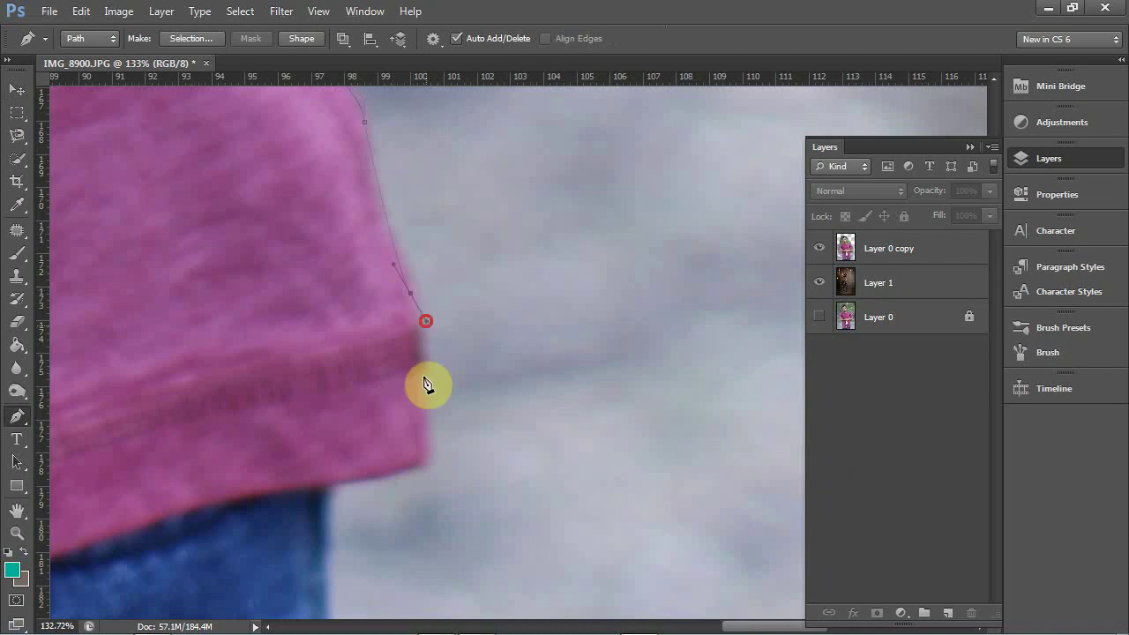
pyautogui.moveTo(423, 377); pyautogui.dragTo(426, 395)
pyautogui.click(350, 481)
pyautogui.moveTo(234, 501); pyautogui.dragTo(262, 473)
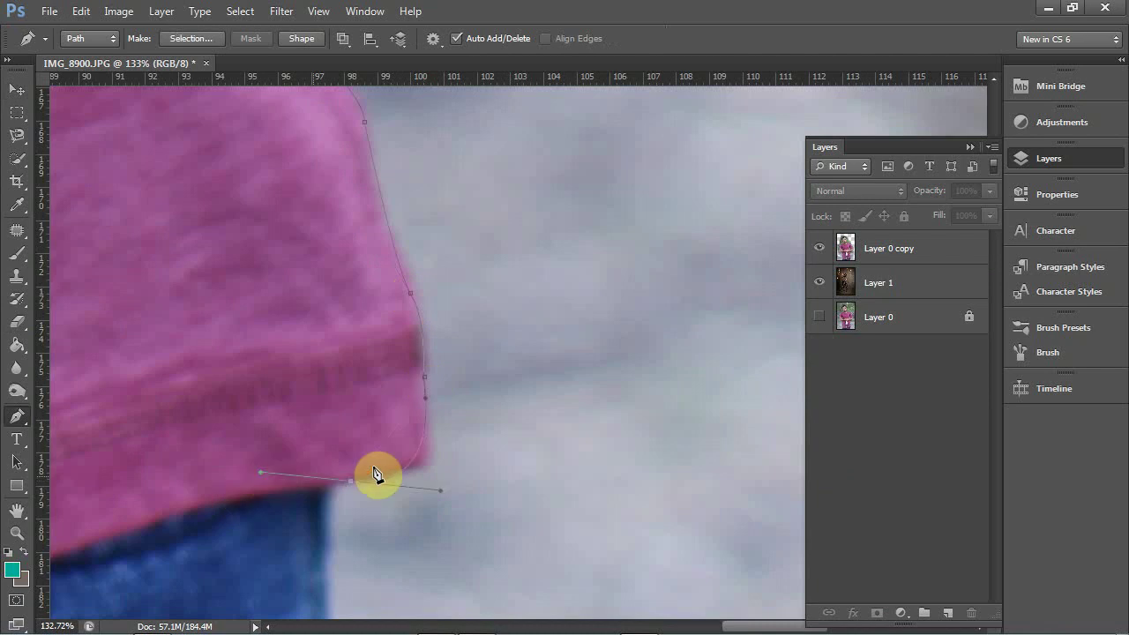
pyautogui.hotkey('ctrl', 'z')
pyautogui.click(411, 468)
pyautogui.moveTo(374, 494); pyautogui.dragTo(330, 499)
pyautogui.click(326, 492)
# Trace curved anchors down the jeans edge to just below the image's bottom edge
pyautogui.scroll(-5, 369, 372)
pyautogui.scroll(3, 388, 489)
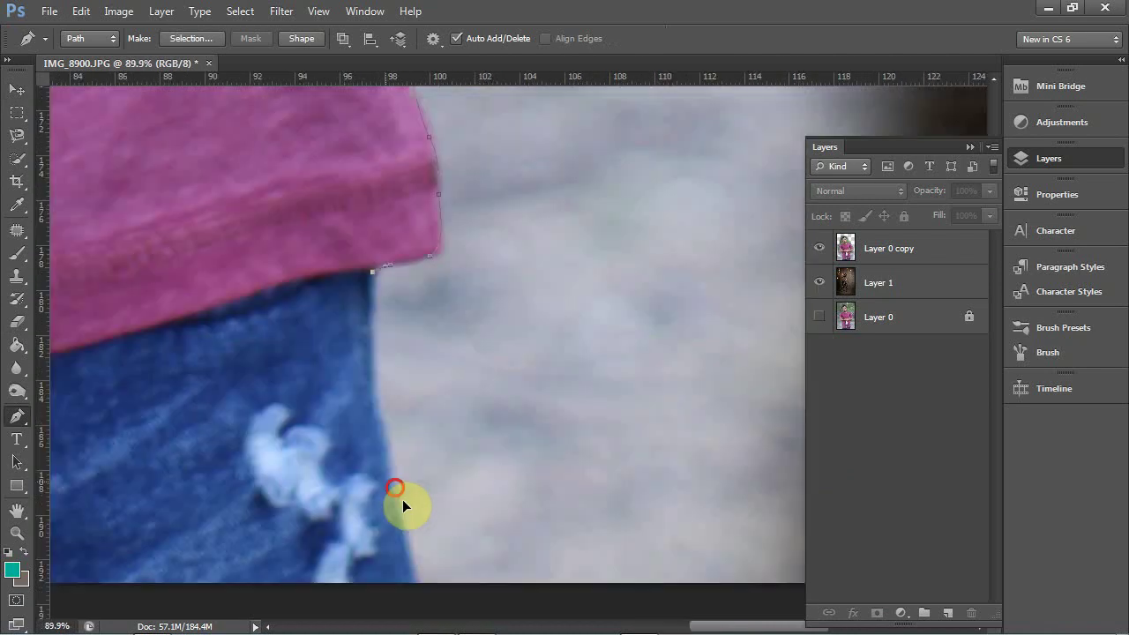
pyautogui.moveTo(395, 487); pyautogui.dragTo(402, 501)
pyautogui.moveTo(411, 552); pyautogui.dragTo(420, 559)
pyautogui.scroll(-1, 438, 473)
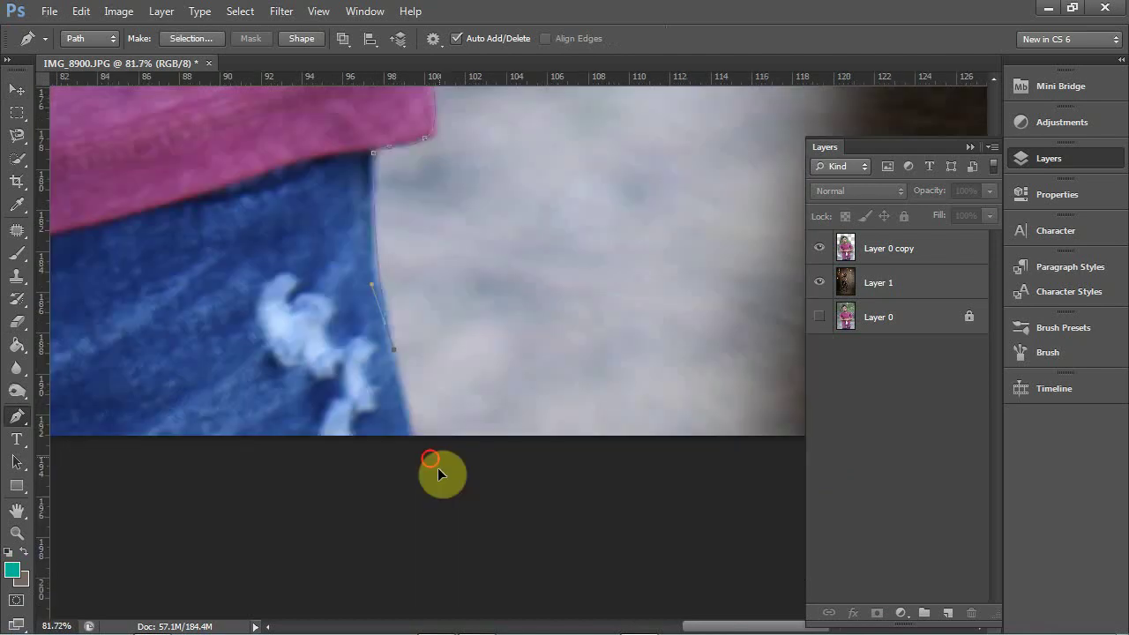
pyautogui.moveTo(431, 458); pyautogui.dragTo(446, 491)
pyautogui.click(511, 502)
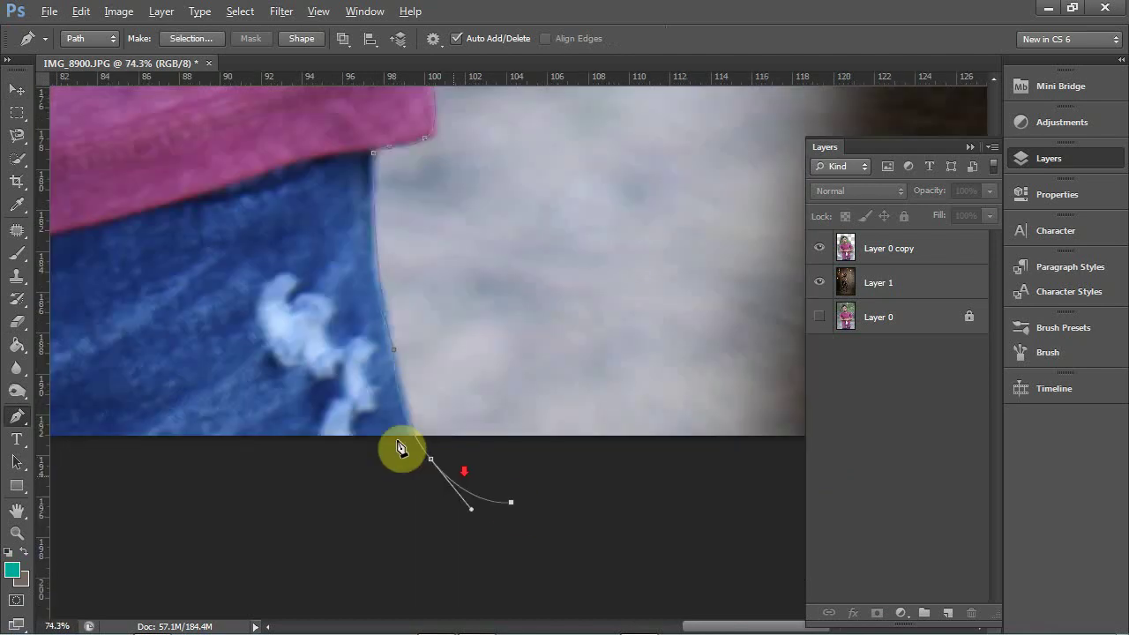
pyautogui.scroll(-10, 401, 449)
pyautogui.click(555, 482)
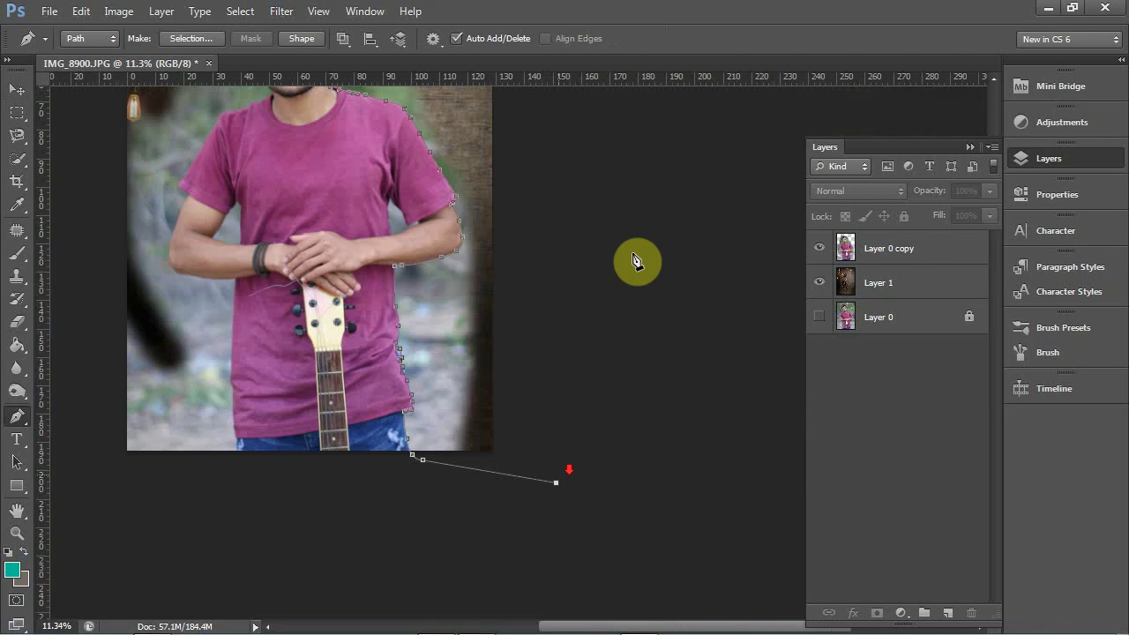
# Extend the path down the left side and up the jeans' edge to a corner at the shirt
pyautogui.scroll(-5, 633, 261)
pyautogui.click(632, 253)
pyautogui.click(411, 247)
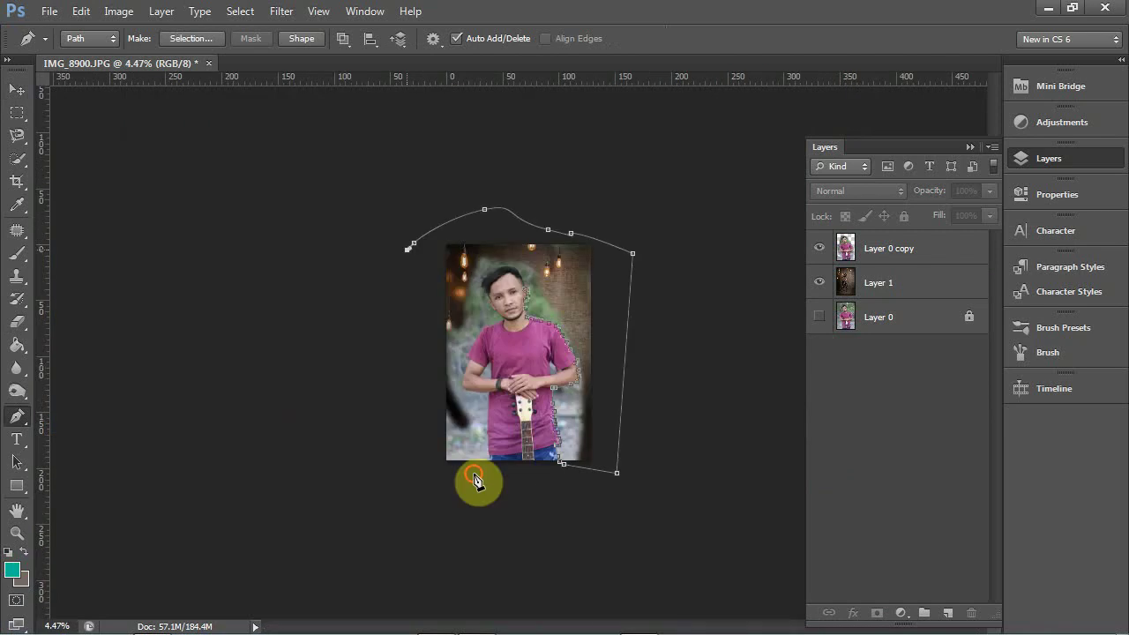
pyautogui.click(474, 476)
pyautogui.scroll(5, 483, 522)
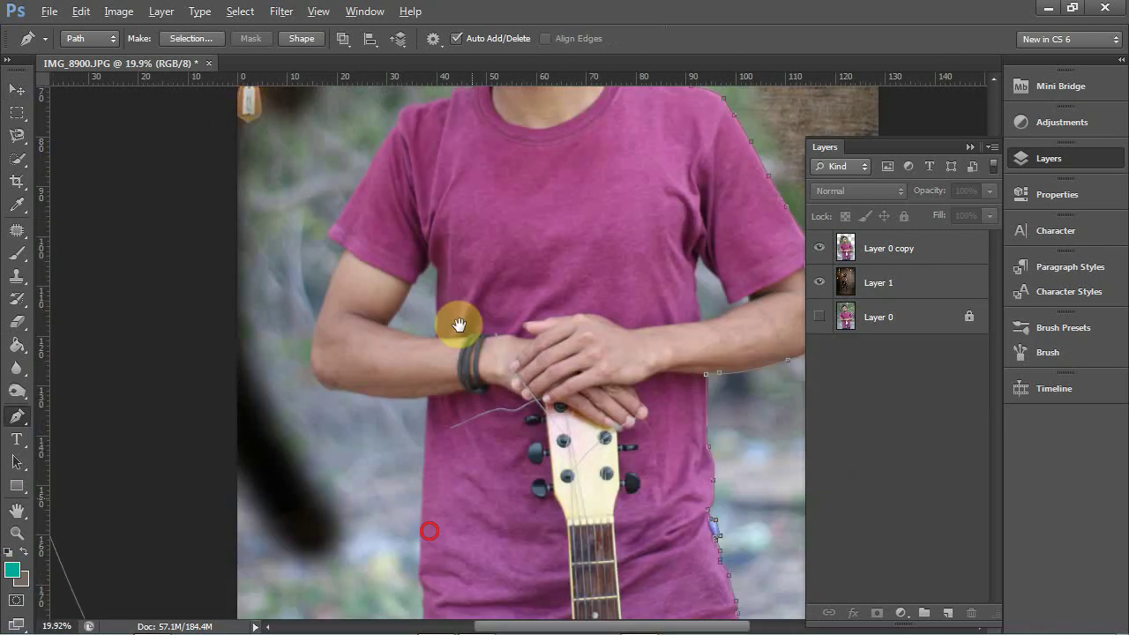
pyautogui.moveTo(458, 326); pyautogui.dragTo(490, 120)
pyautogui.scroll(5, 463, 510)
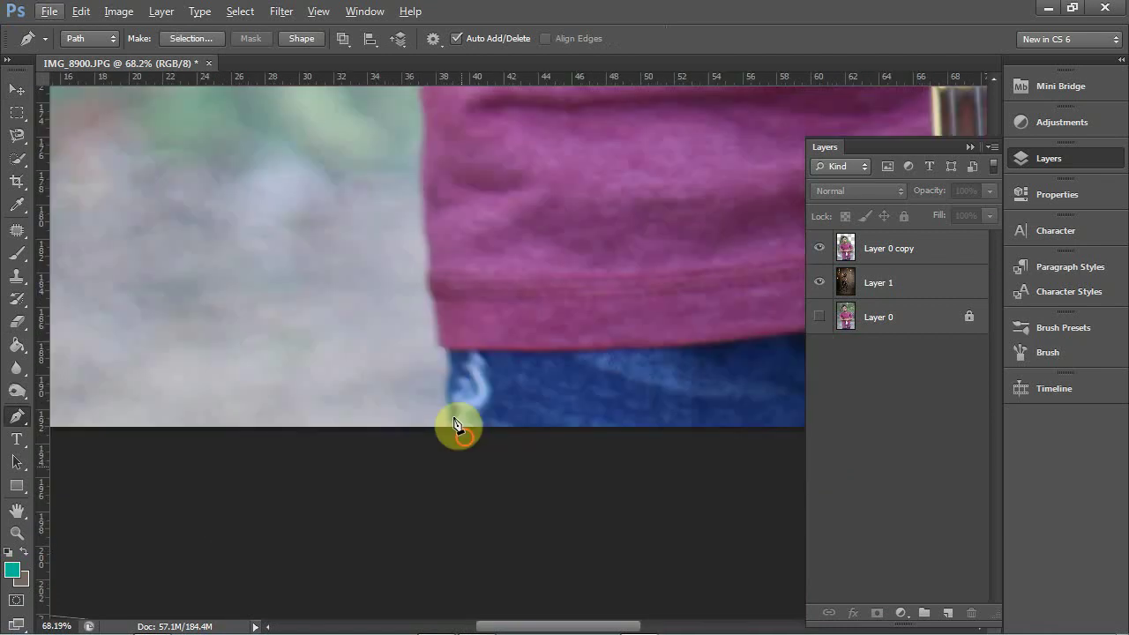
pyautogui.click(465, 438)
pyautogui.click(445, 356)
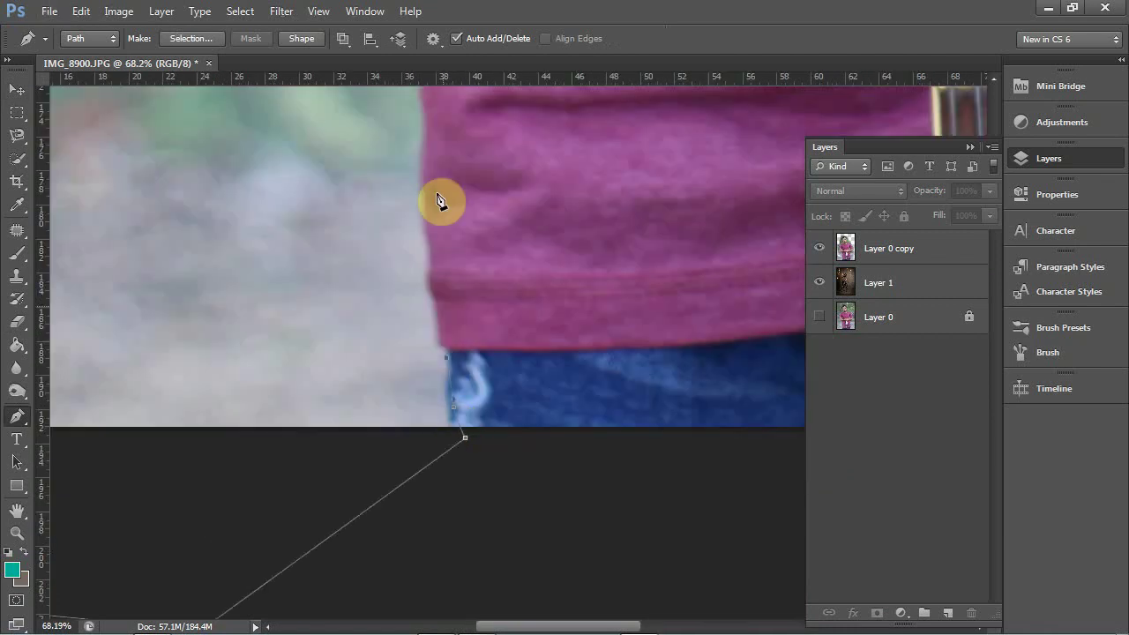
pyautogui.click(422, 179)
pyautogui.moveTo(427, 160); pyautogui.dragTo(428, 158)
pyautogui.click(425, 181)
# Trace curved anchors up the shirt's left edge, redoing one misplaced point
pyautogui.moveTo(408, 275); pyautogui.dragTo(388, 324)
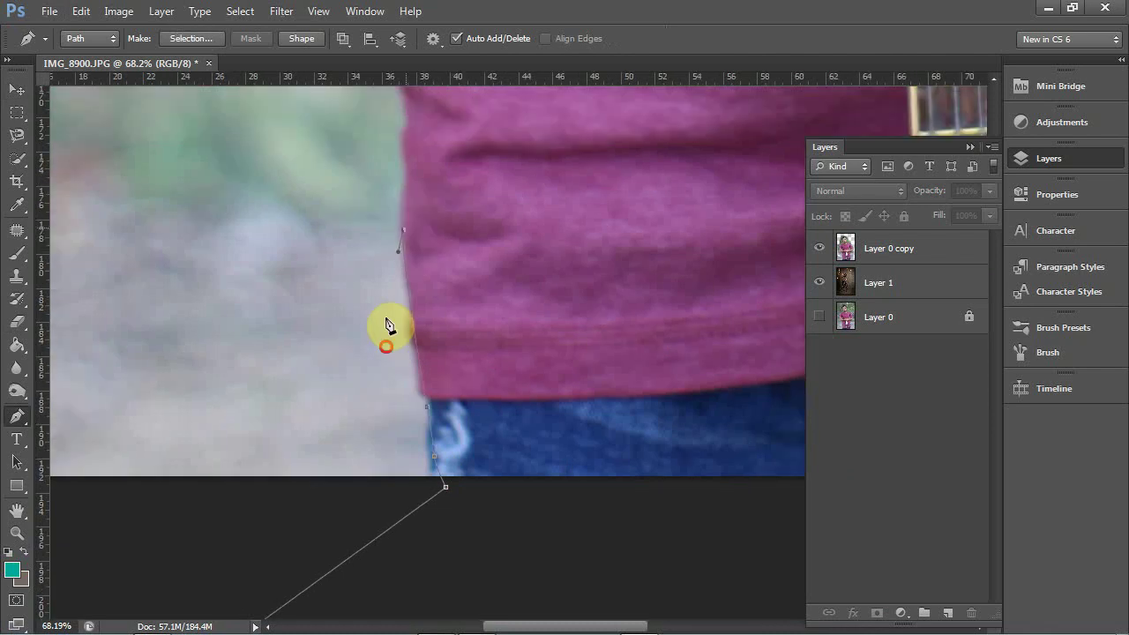
pyautogui.scroll(3, 388, 325)
pyautogui.moveTo(381, 278)
pyautogui.mouseDown()
pyautogui.moveTo(388, 236)
pyautogui.moveTo(378, 222)
pyautogui.moveTo(389, 226)
pyautogui.mouseUp()
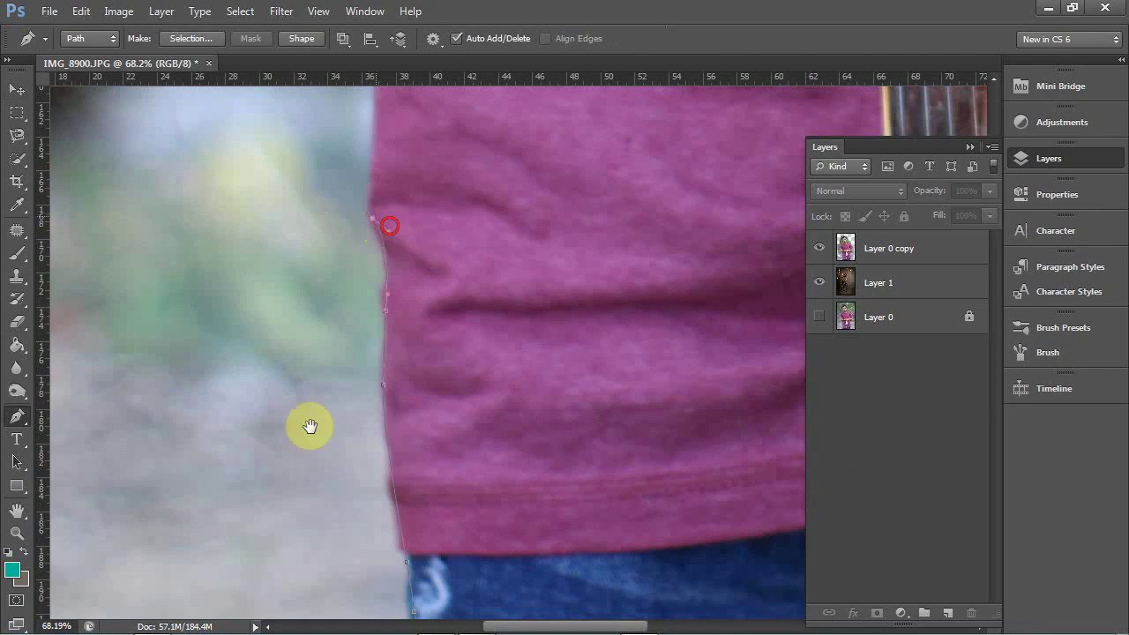
pyautogui.moveTo(309, 427); pyautogui.dragTo(229, 631)
pyautogui.click(291, 279)
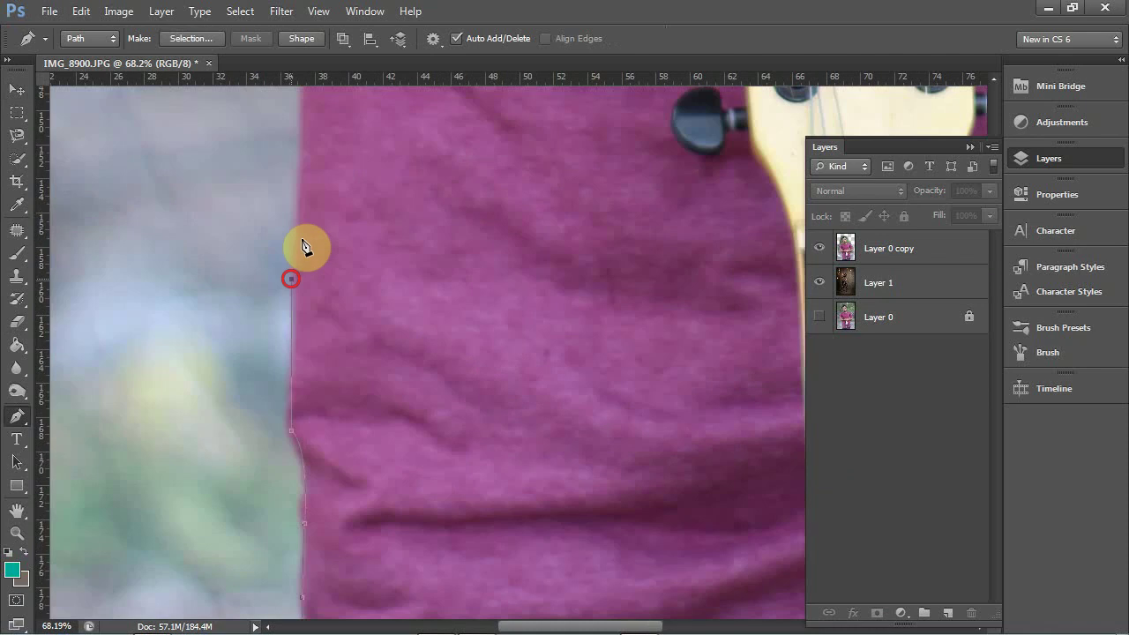
pyautogui.moveTo(291, 279); pyautogui.dragTo(286, 300)
pyautogui.hotkey('ctrl', 'z')
pyautogui.click(294, 268)
pyautogui.moveTo(294, 268); pyautogui.dragTo(299, 235)
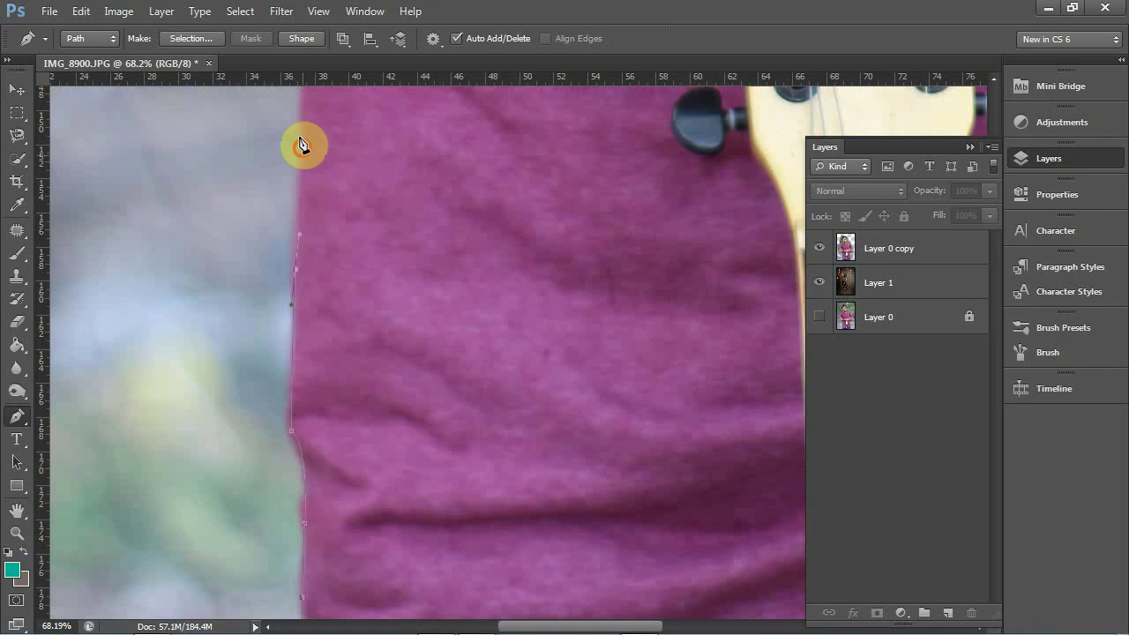
pyautogui.moveTo(301, 143); pyautogui.dragTo(279, 236)
pyautogui.scroll(5, 285, 183)
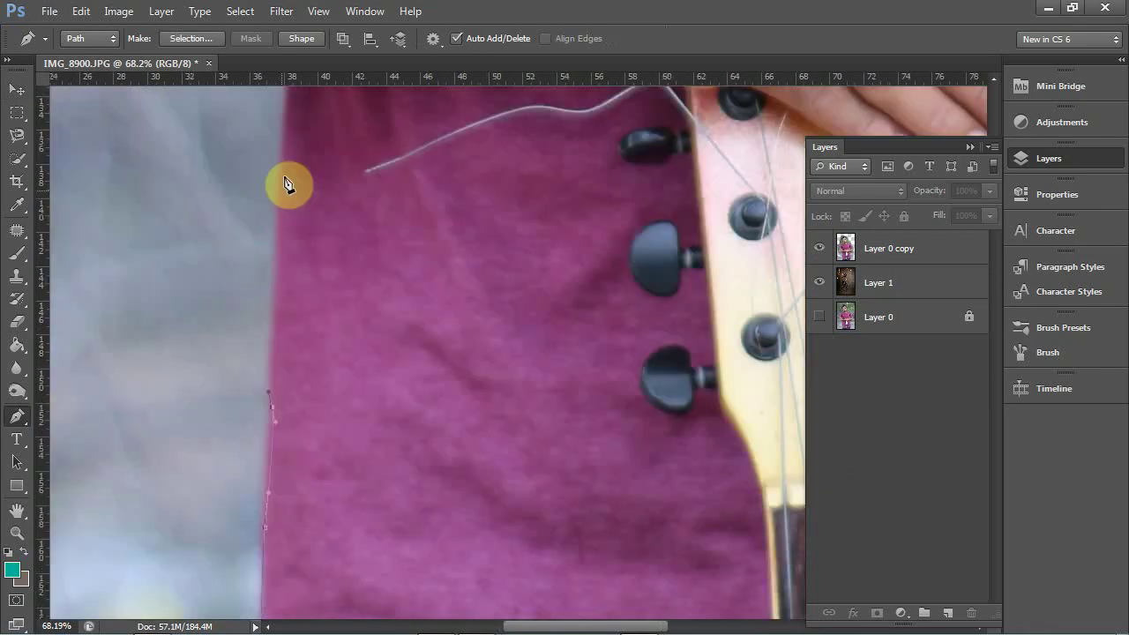
pyautogui.moveTo(283, 173); pyautogui.dragTo(278, 196)
# Place a corner where the shirt meets the arm and curve along the arm's underside
pyautogui.moveTo(347, 407); pyautogui.dragTo(389, 617)
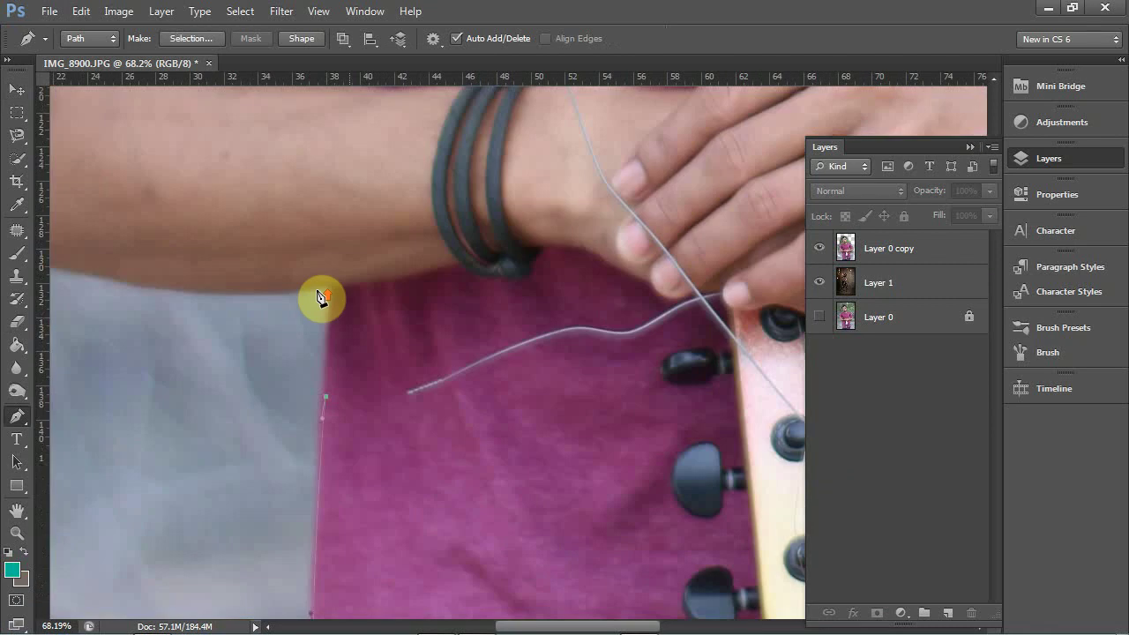
pyautogui.scroll(3, 320, 298)
pyautogui.click(346, 285)
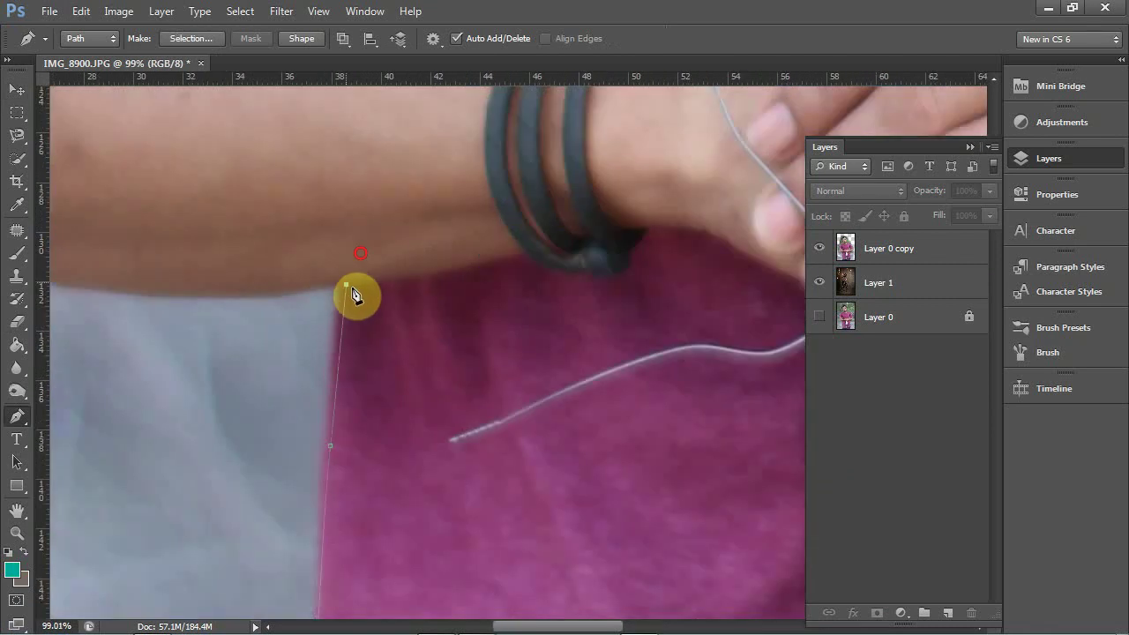
pyautogui.moveTo(346, 284); pyautogui.dragTo(361, 253)
pyautogui.click(346, 284)
pyautogui.moveTo(505, 264); pyautogui.dragTo(686, 235)
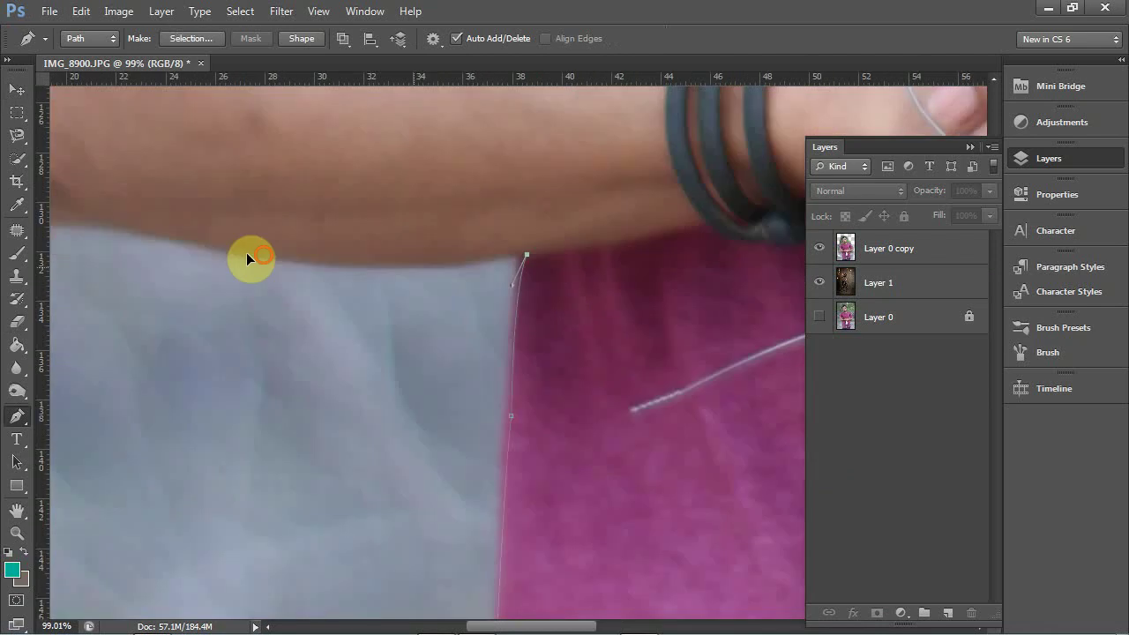
pyautogui.moveTo(263, 255); pyautogui.dragTo(184, 235)
pyautogui.keyDown('alt'); pyautogui.click(265, 259); pyautogui.keyUp('alt')
pyautogui.moveTo(264, 264); pyautogui.dragTo(267, 266)
# Continue along the arm's underside to a corner anchor at the elbow
pyautogui.moveTo(505, 271); pyautogui.dragTo(824, 268)
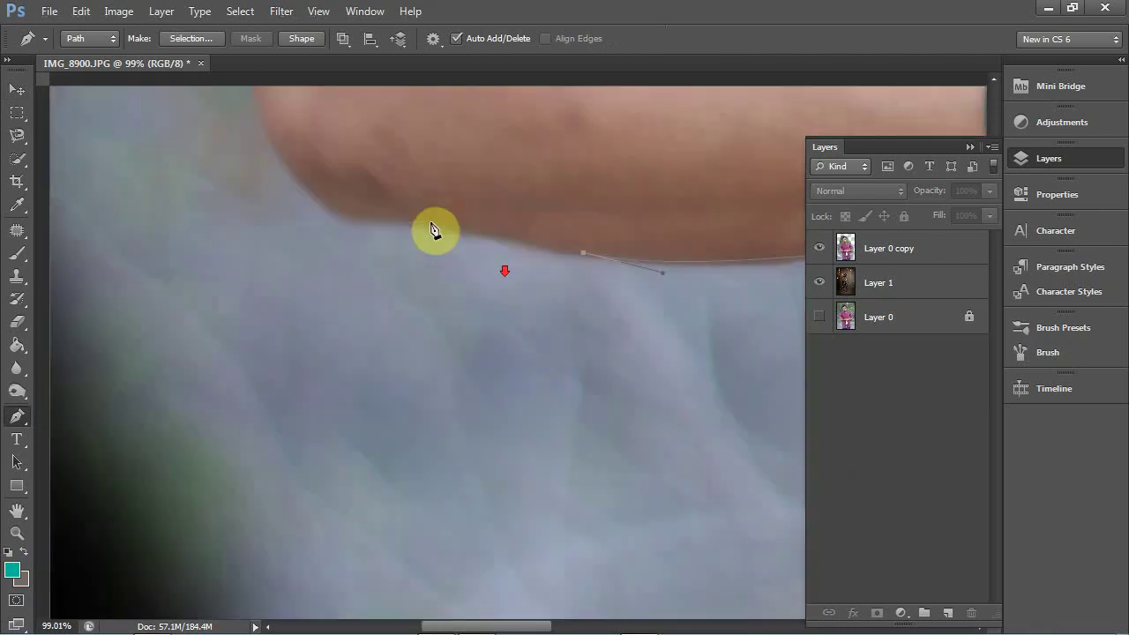
pyautogui.hotkey('ctrl', 'r')
pyautogui.moveTo(434, 230)
pyautogui.mouseDown()
pyautogui.moveTo(438, 165)
pyautogui.moveTo(388, 162)
pyautogui.mouseUp()
pyautogui.click(429, 160)
pyautogui.keyDown('alt'); pyautogui.click(430, 162); pyautogui.keyUp('alt')
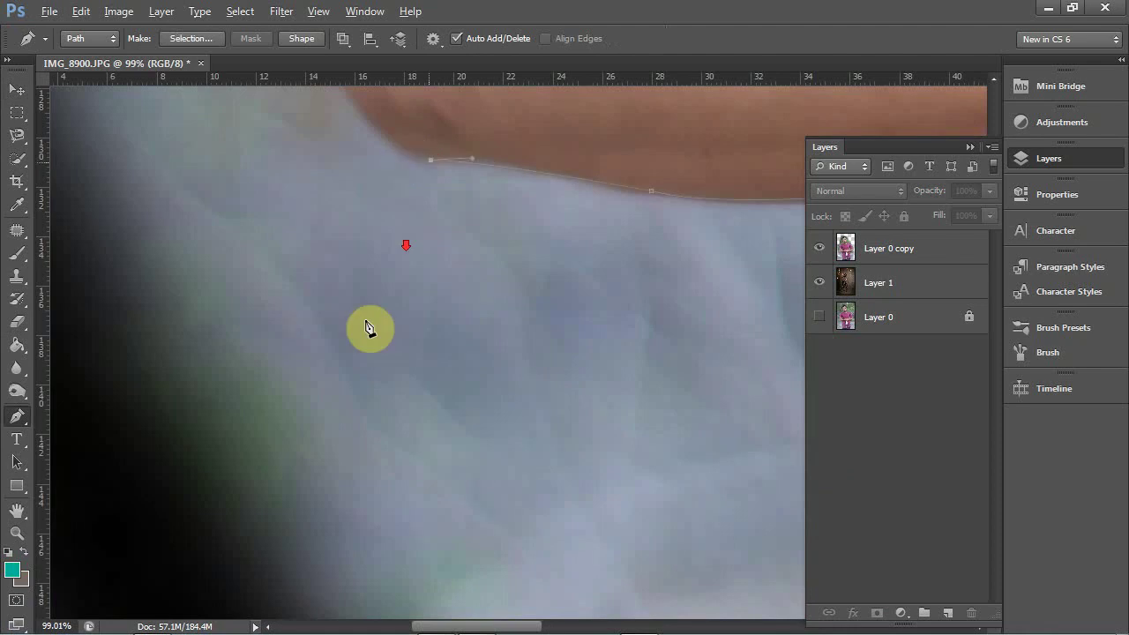
pyautogui.scroll(-5, 369, 328)
pyautogui.scroll(3, 370, 193)
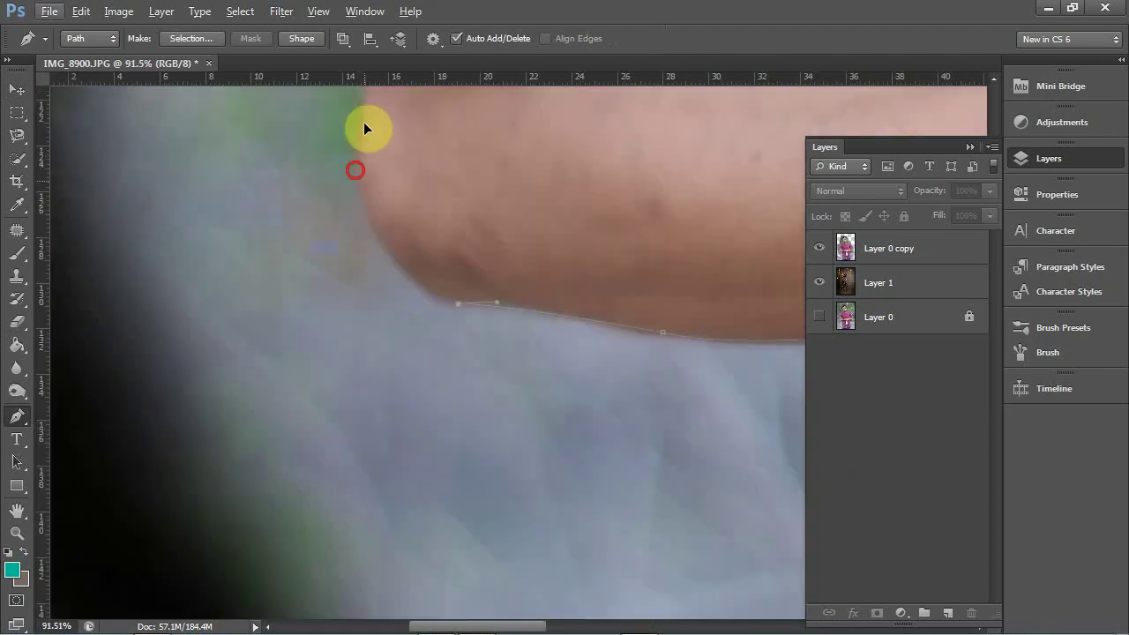
pyautogui.moveTo(355, 169); pyautogui.dragTo(364, 129)
pyautogui.scroll(4, 350, 264)
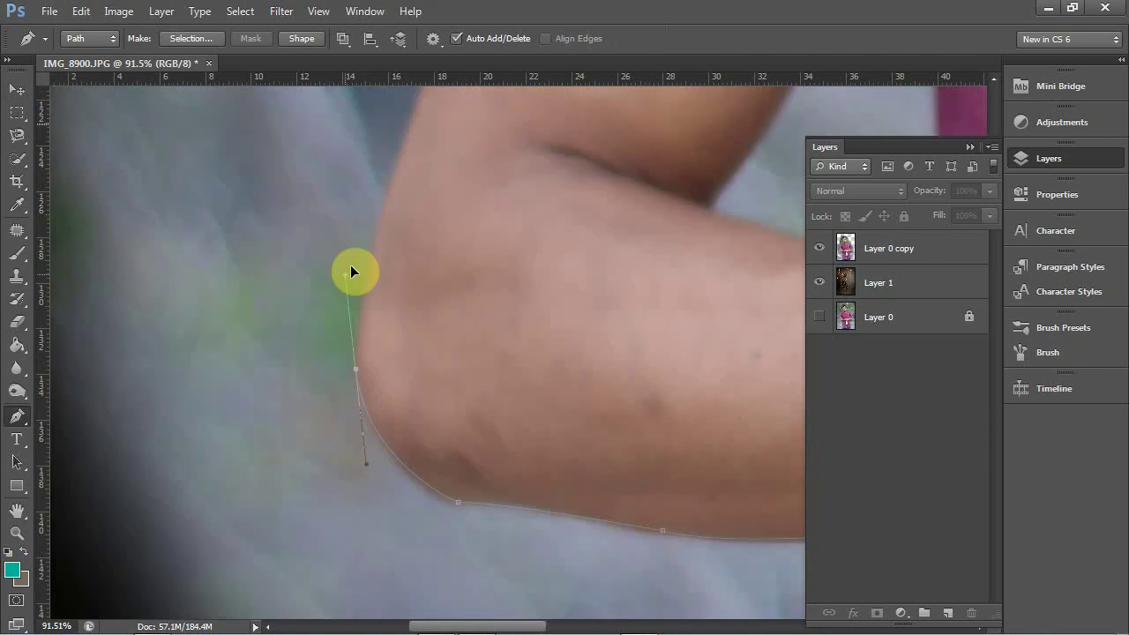
pyautogui.moveTo(350, 270); pyautogui.dragTo(353, 264)
pyautogui.click(358, 368)
pyautogui.click(388, 240)
# Curve the path along the upper arm's outer edge, ending in a sharp corner
pyautogui.moveTo(343, 325); pyautogui.dragTo(321, 387)
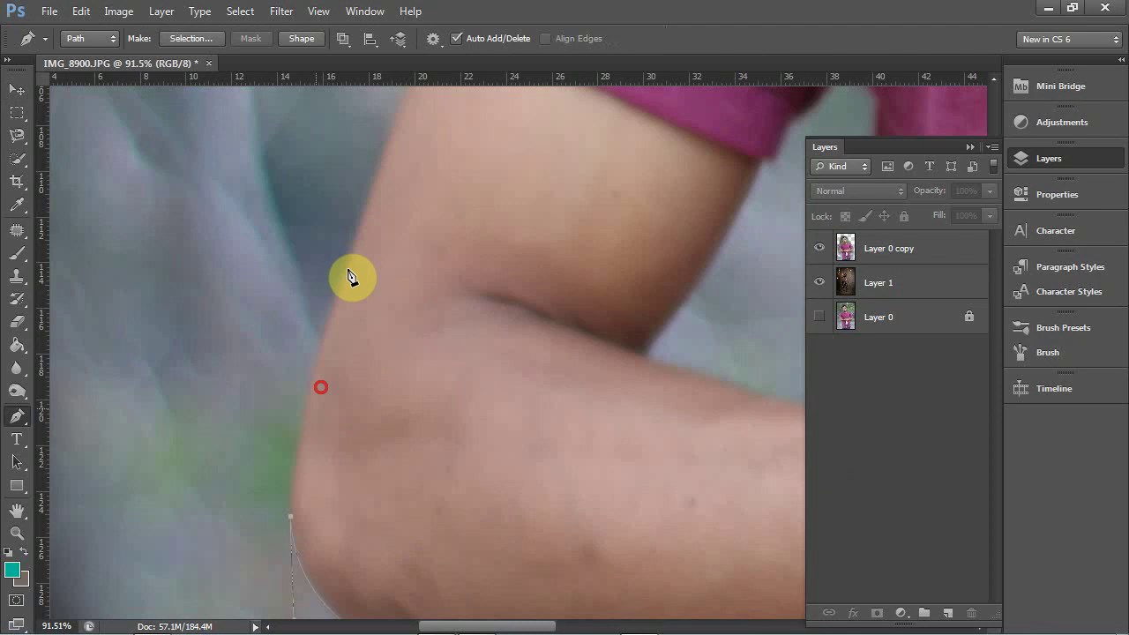
pyautogui.click(351, 252)
pyautogui.moveTo(368, 227); pyautogui.dragTo(396, 153)
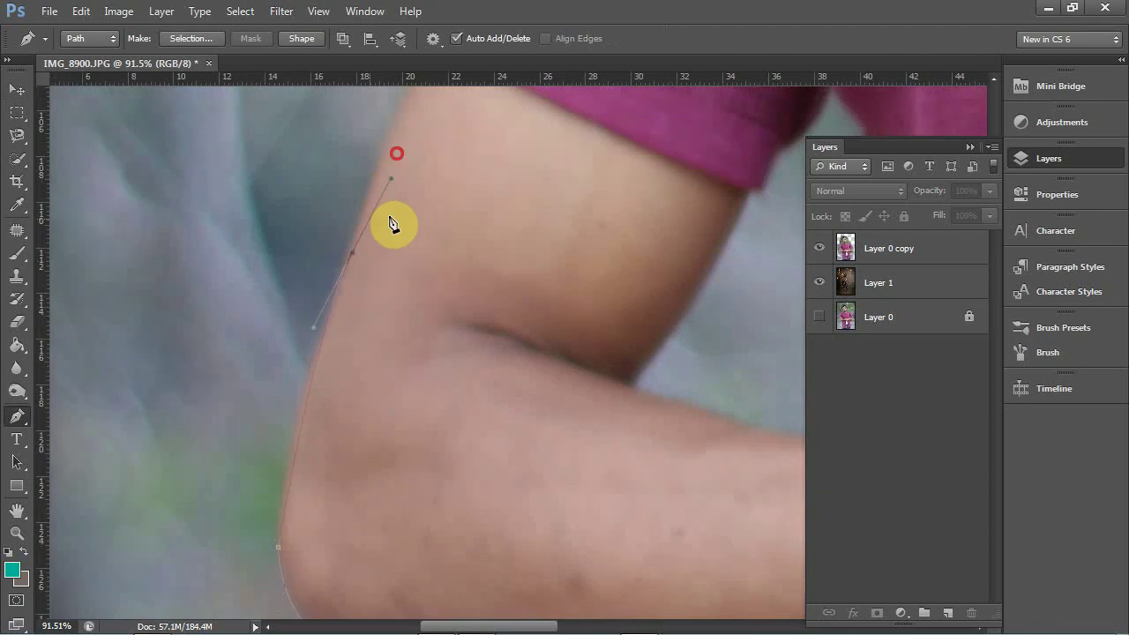
pyautogui.keyDown('alt'); pyautogui.click(352, 253); pyautogui.keyUp('alt')
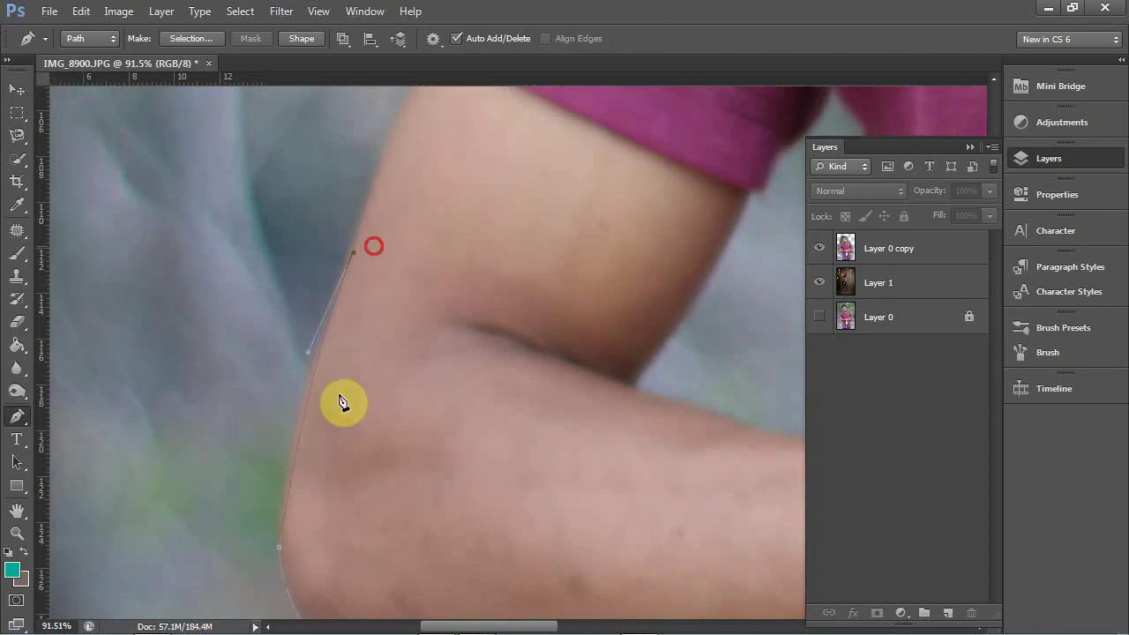
pyautogui.scroll(5, 343, 402)
pyautogui.hscroll(2, 362, 323)
# Add a corner anchor where the arm meets the sleeve and extend up the sleeve edge
pyautogui.click(357, 314)
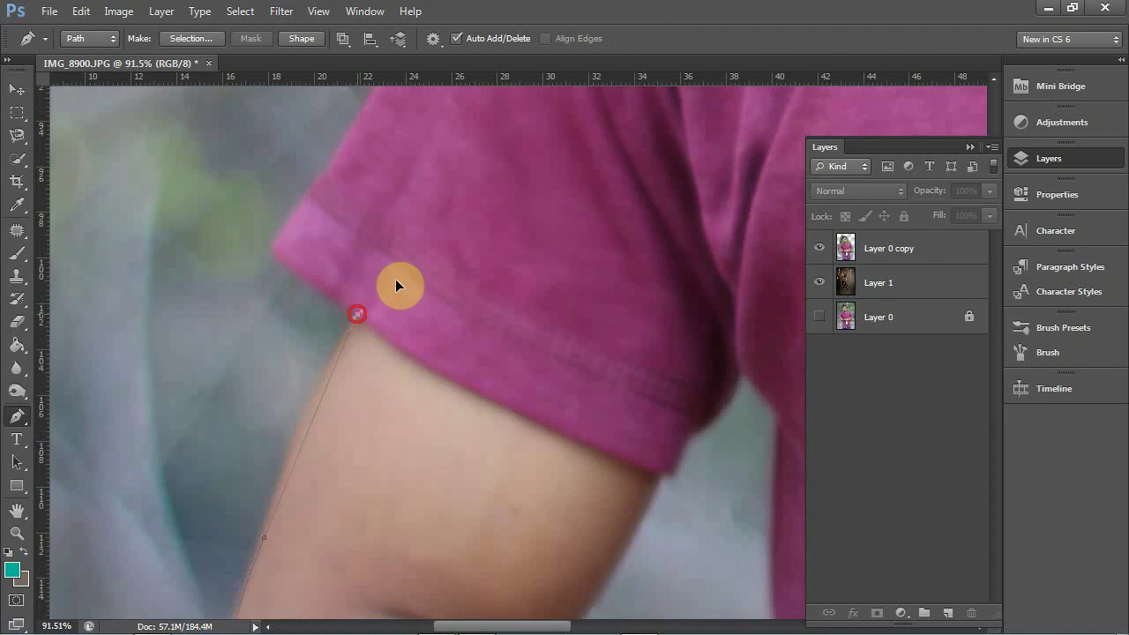
pyautogui.moveTo(395, 280); pyautogui.dragTo(358, 319)
pyautogui.keyDown('ctrl'); pyautogui.click(275, 238); pyautogui.keyUp('ctrl')
pyautogui.moveTo(285, 218); pyautogui.dragTo(283, 282)
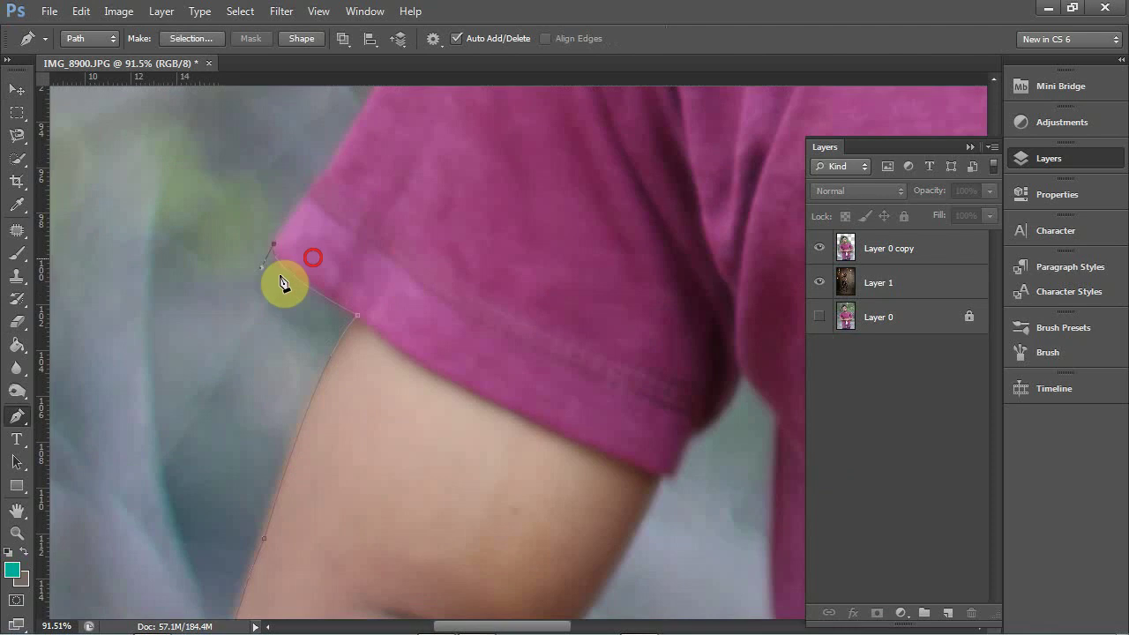
pyautogui.scroll(4, 283, 282)
pyautogui.hscroll(2, 319, 189)
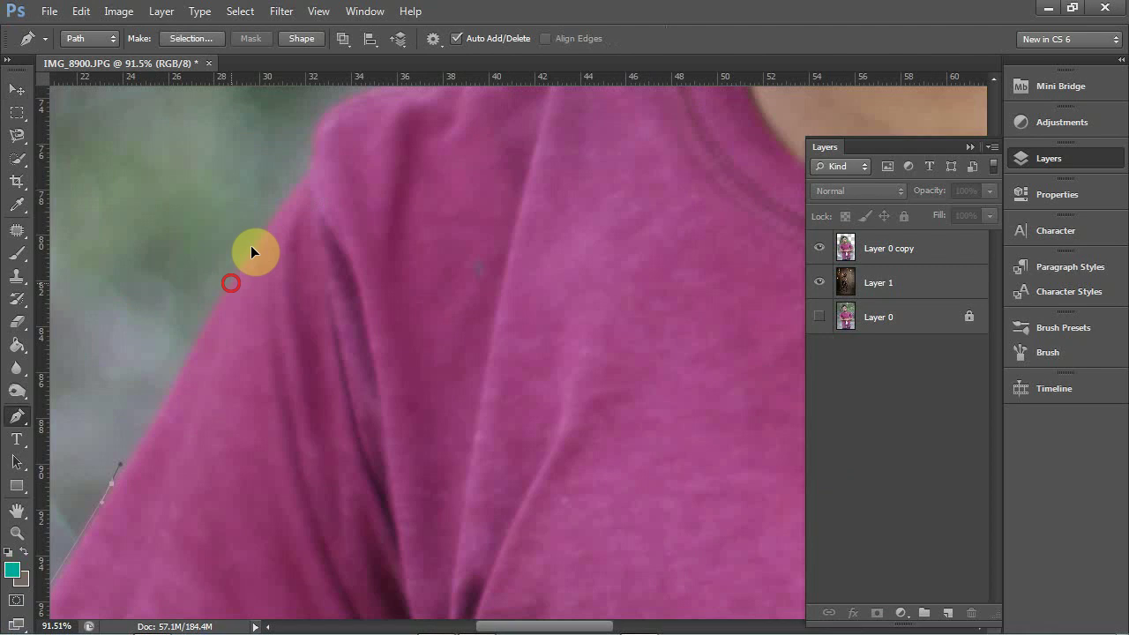
# Trace the path up and over the shoulder, ending with a sharp shoulder corner
pyautogui.click(250, 245)
pyautogui.click(317, 168)
pyautogui.moveTo(319, 170); pyautogui.dragTo(352, 174)
pyautogui.scroll(5, 154, 406)
pyautogui.hscroll(5, 222, 322)
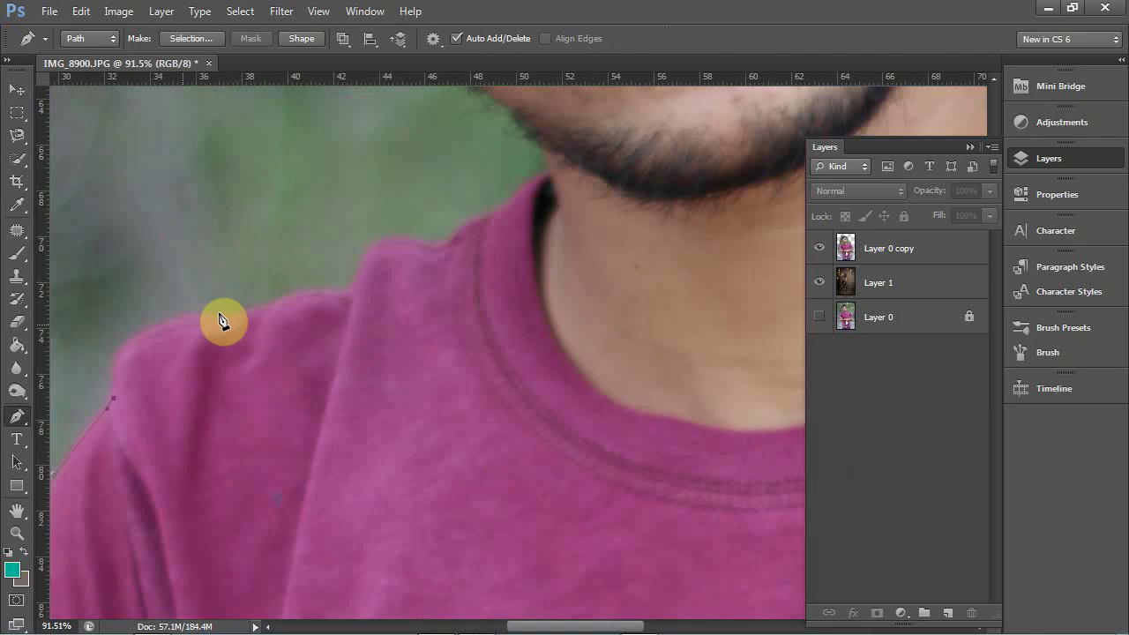
pyautogui.moveTo(219, 314); pyautogui.dragTo(244, 329)
pyautogui.moveTo(346, 332); pyautogui.dragTo(360, 303)
pyautogui.keyDown('alt'); pyautogui.click(218, 314); pyautogui.keyUp('alt')
pyautogui.moveTo(233, 317)
pyautogui.mouseDown()
pyautogui.moveTo(312, 316)
pyautogui.moveTo(262, 319)
pyautogui.mouseUp()
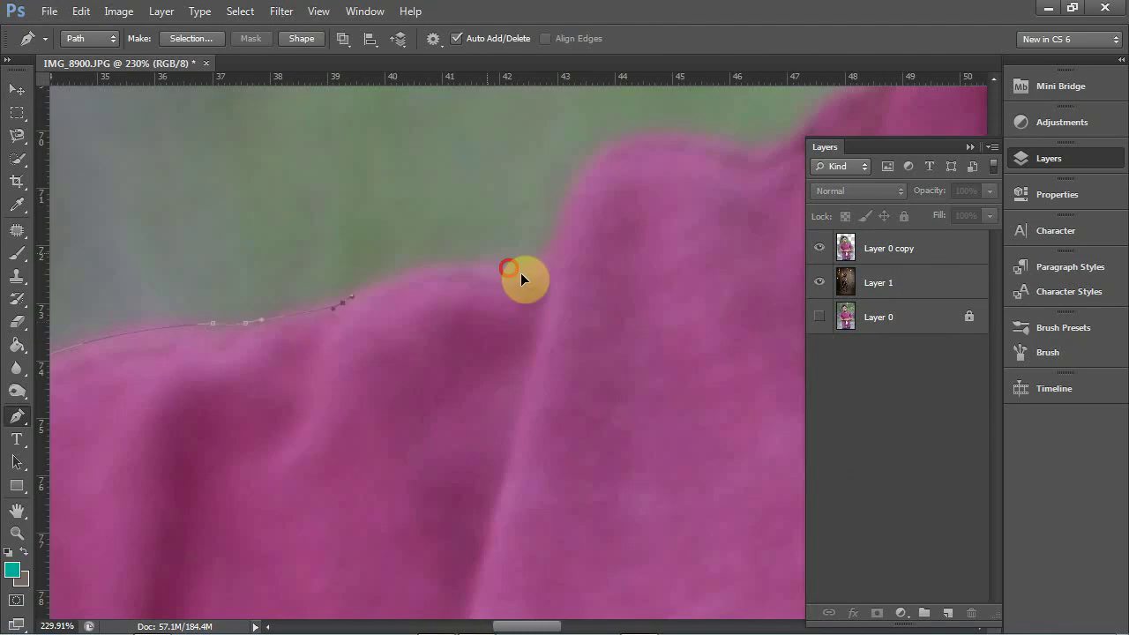
# Run the path along the shirt's top edge to a corner anchor beside the neck
pyautogui.moveTo(509, 268); pyautogui.dragTo(561, 284)
pyautogui.click(540, 250)
pyautogui.moveTo(654, 132)
pyautogui.mouseDown()
pyautogui.moveTo(716, 134)
pyautogui.moveTo(595, 180)
pyautogui.mouseUp()
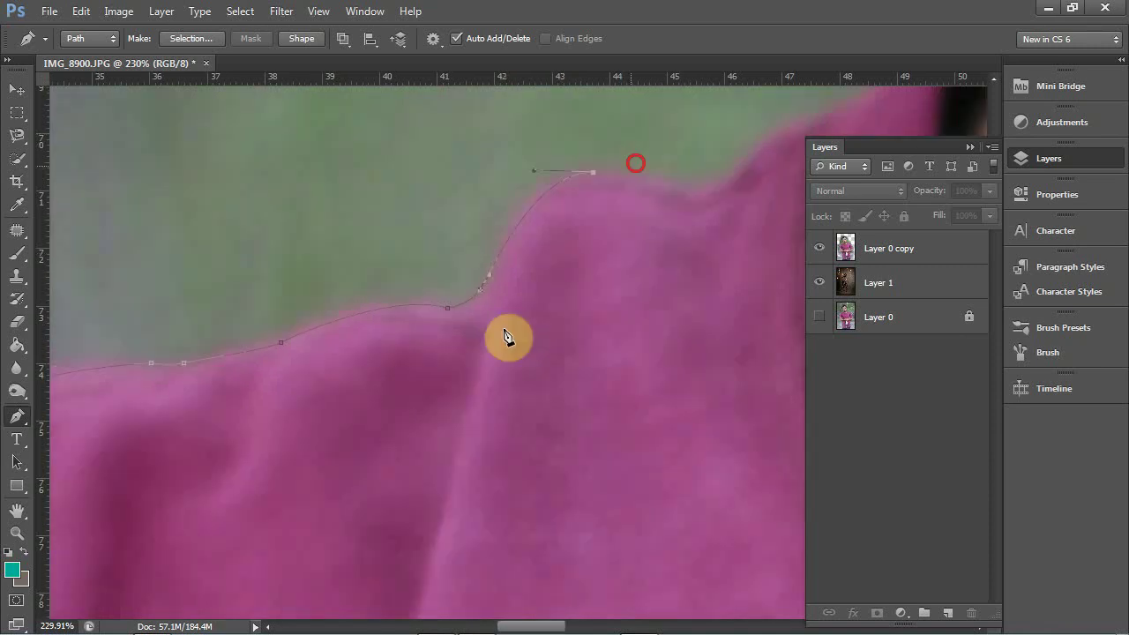
pyautogui.moveTo(532, 313); pyautogui.dragTo(575, 335)
pyautogui.keyDown('alt'); pyautogui.click(531, 315); pyautogui.keyUp('alt')
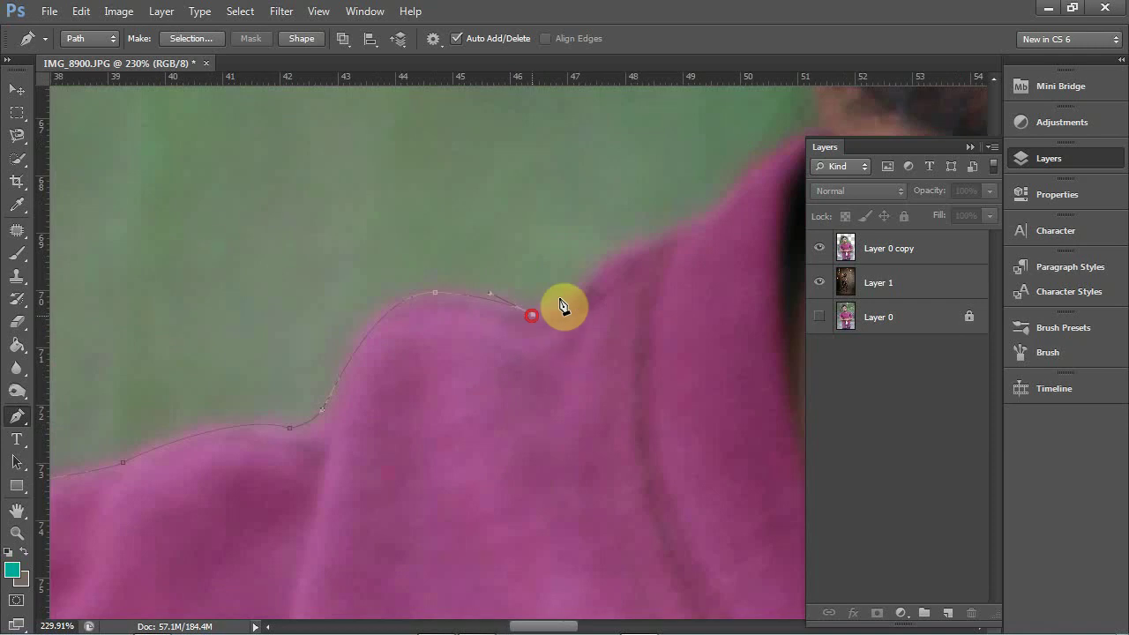
pyautogui.moveTo(687, 223)
pyautogui.mouseDown()
pyautogui.moveTo(700, 224)
pyautogui.moveTo(491, 408)
pyautogui.mouseUp()
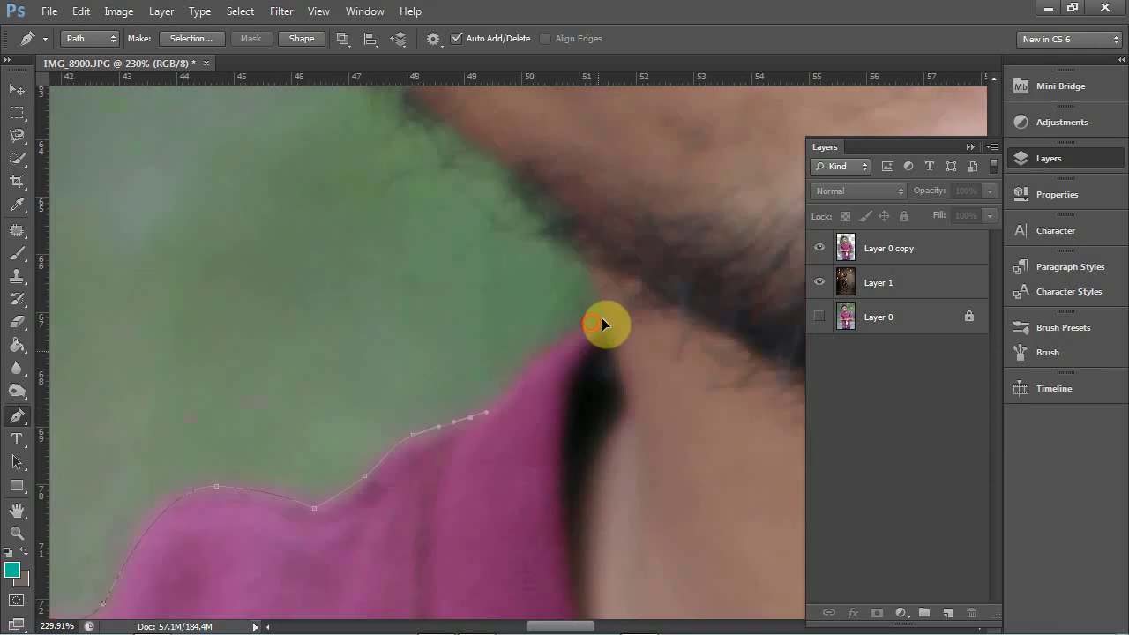
pyautogui.moveTo(591, 323); pyautogui.dragTo(615, 312)
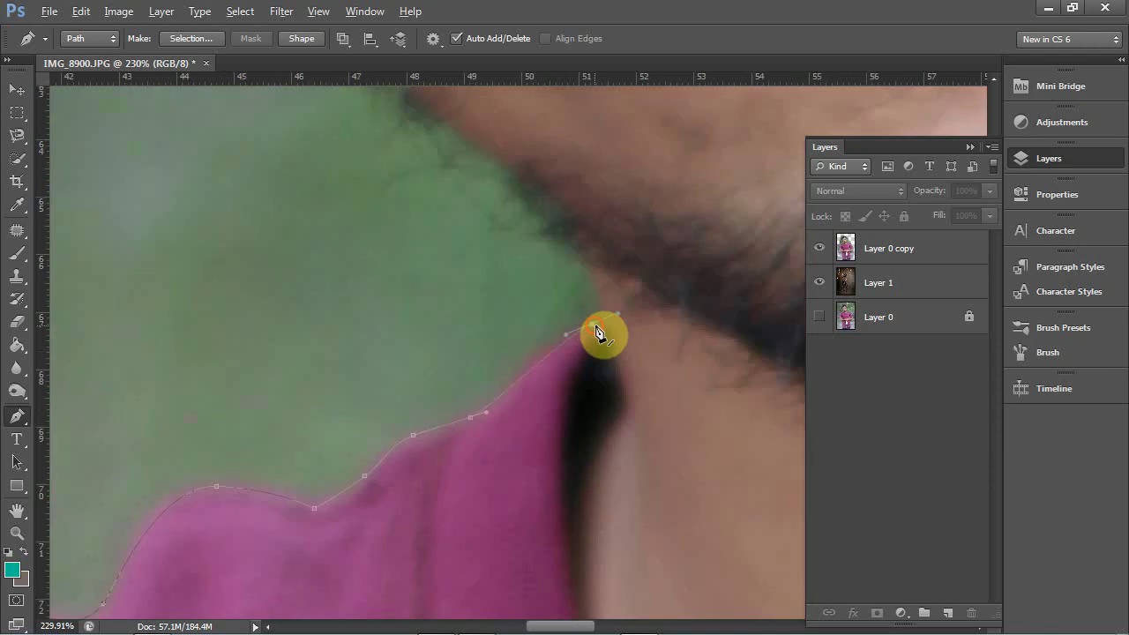
pyautogui.click(598, 325)
pyautogui.keyDown('ctrl'); pyautogui.click(533, 189); pyautogui.keyUp('ctrl')
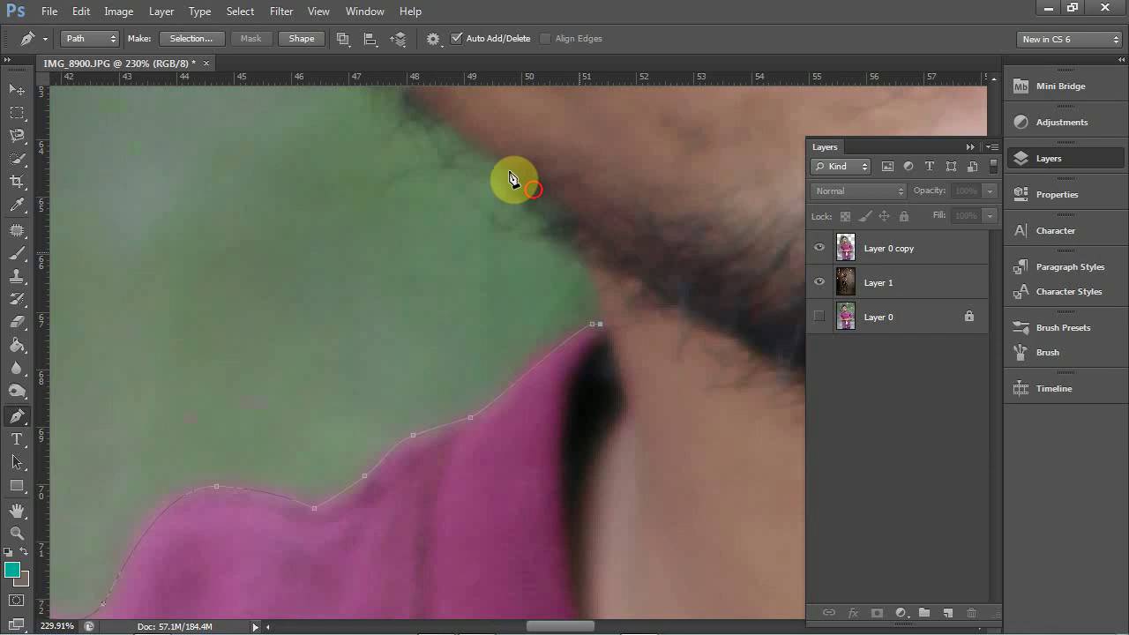
# Curve the path up the neck and jaw edge to the earlobe
pyautogui.moveTo(511, 179); pyautogui.dragTo(496, 167)
pyautogui.moveTo(508, 510); pyautogui.dragTo(269, 229)
pyautogui.hotkey('ctrl', 'r')
pyautogui.moveTo(239, 165)
pyautogui.mouseDown()
pyautogui.moveTo(227, 142)
pyautogui.moveTo(181, 171)
pyautogui.mouseUp()
pyautogui.moveTo(216, 264); pyautogui.dragTo(363, 439)
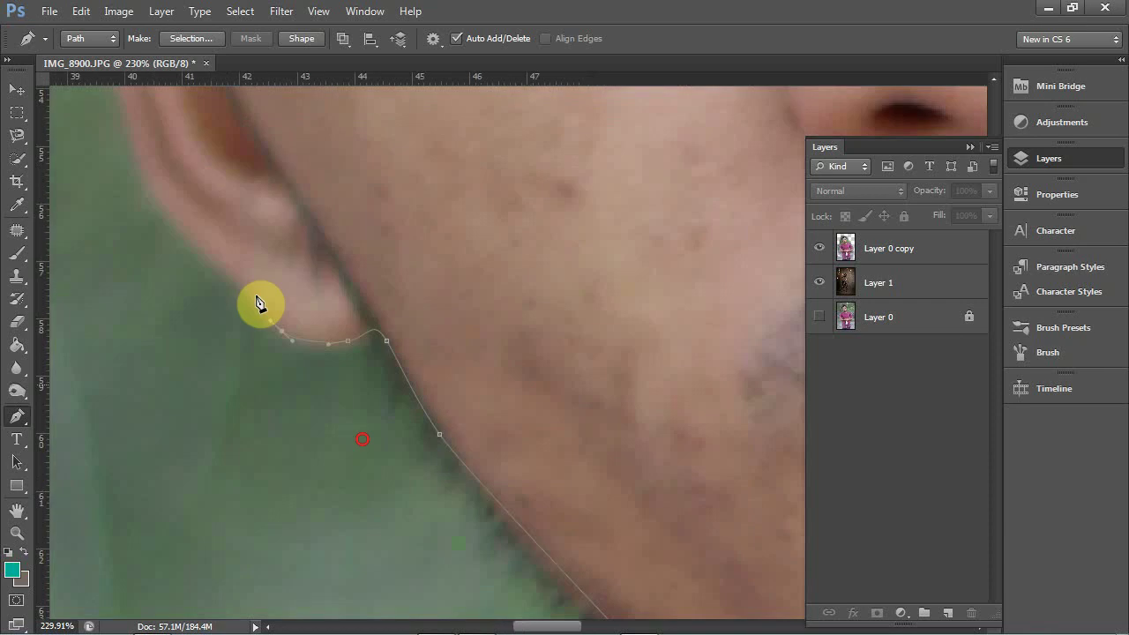
pyautogui.moveTo(155, 209); pyautogui.dragTo(204, 263)
pyautogui.moveTo(177, 205); pyautogui.dragTo(176, 166)
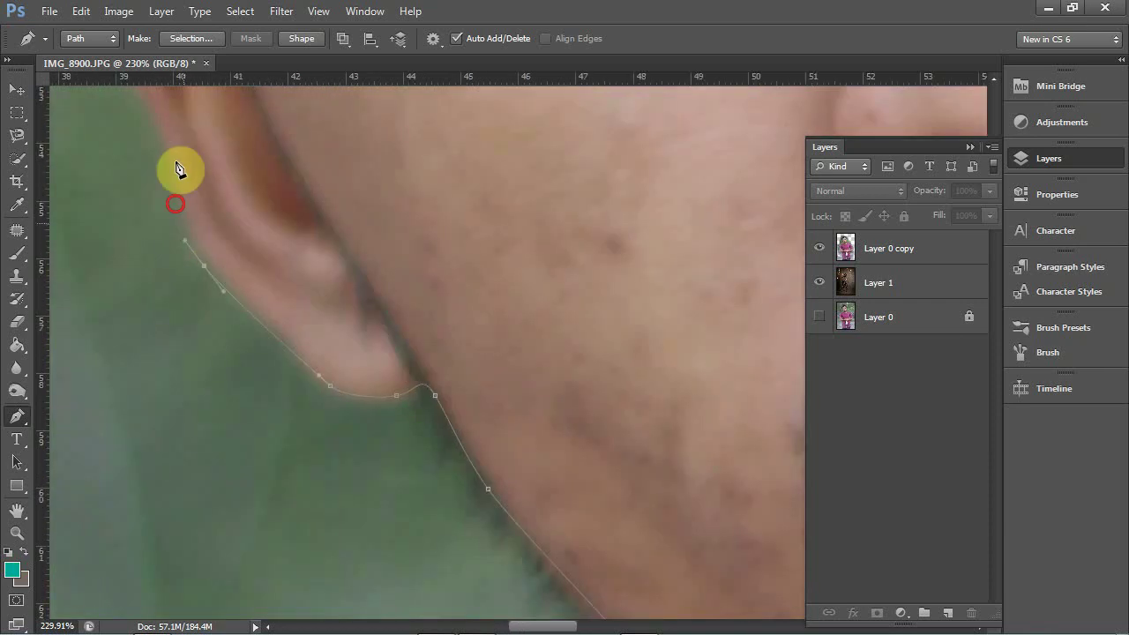
# Trace up the ear's outer edge, over its top, to where the ear meets the head
pyautogui.moveTo(216, 334); pyautogui.dragTo(287, 620)
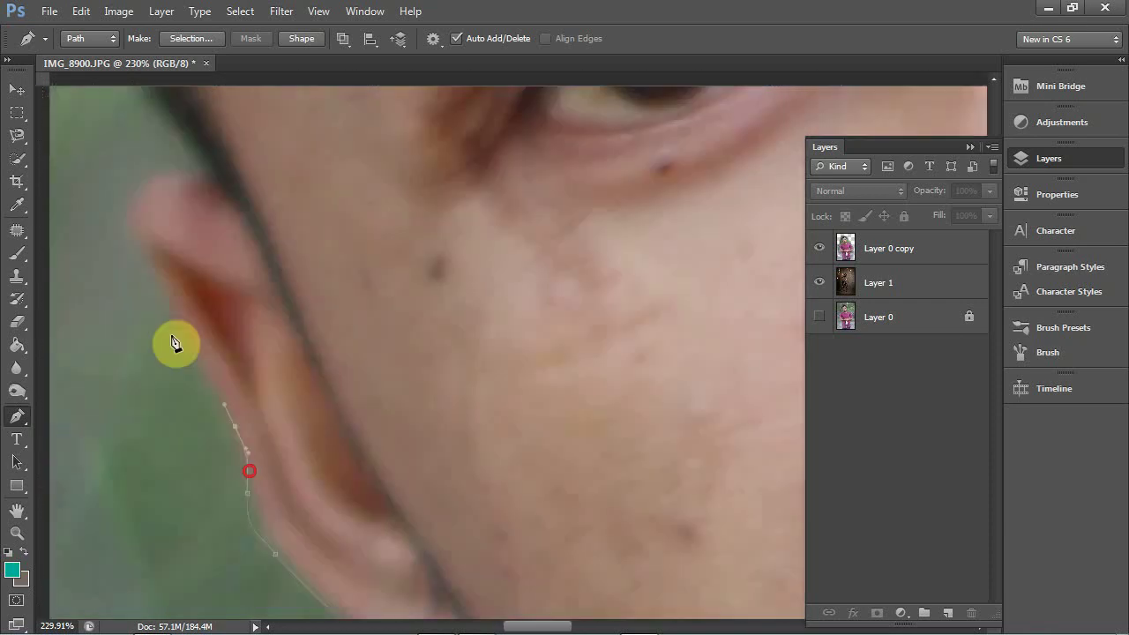
pyautogui.moveTo(163, 286); pyautogui.dragTo(163, 315)
pyautogui.hotkey('ctrl', 'r')
pyautogui.moveTo(167, 249)
pyautogui.mouseDown()
pyautogui.moveTo(198, 222)
pyautogui.moveTo(272, 236)
pyautogui.mouseUp()
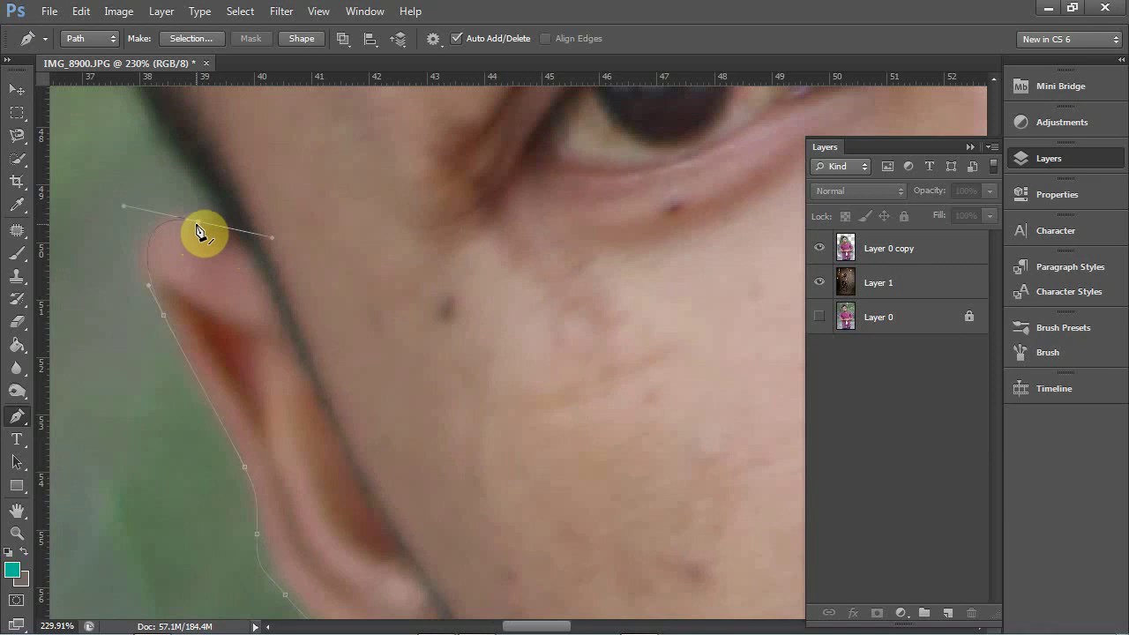
pyautogui.click(196, 221)
pyautogui.moveTo(229, 228); pyautogui.dragTo(238, 228)
pyautogui.moveTo(380, 452); pyautogui.dragTo(521, 634)
pyautogui.moveTo(227, 210); pyautogui.dragTo(221, 180)
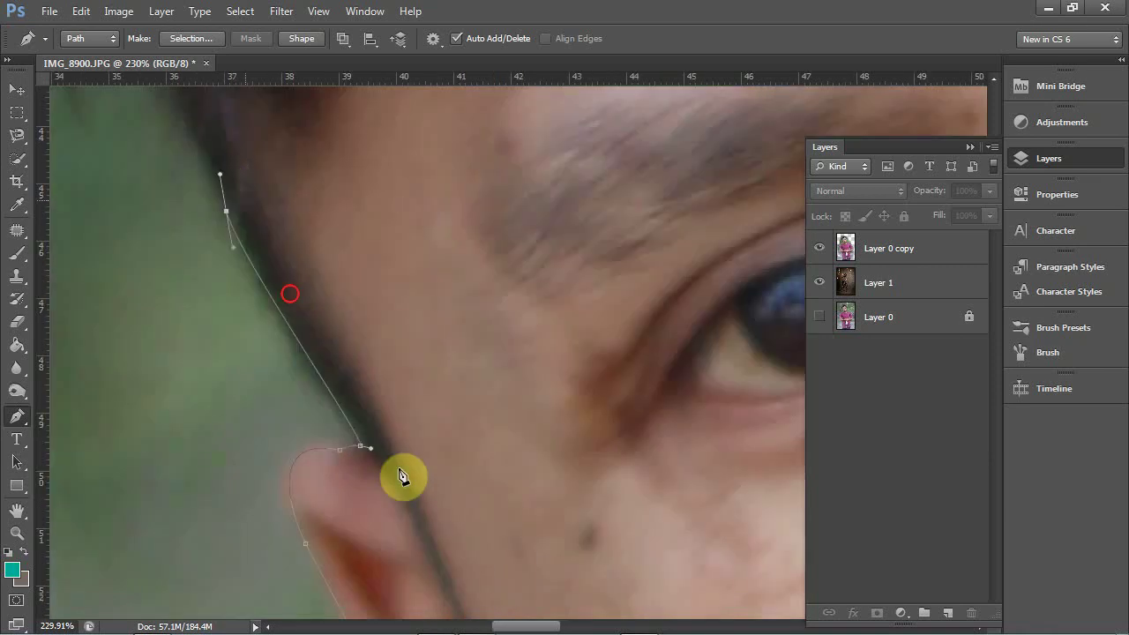
pyautogui.scroll(-3, 403, 474)
pyautogui.scroll(-5, 403, 476)
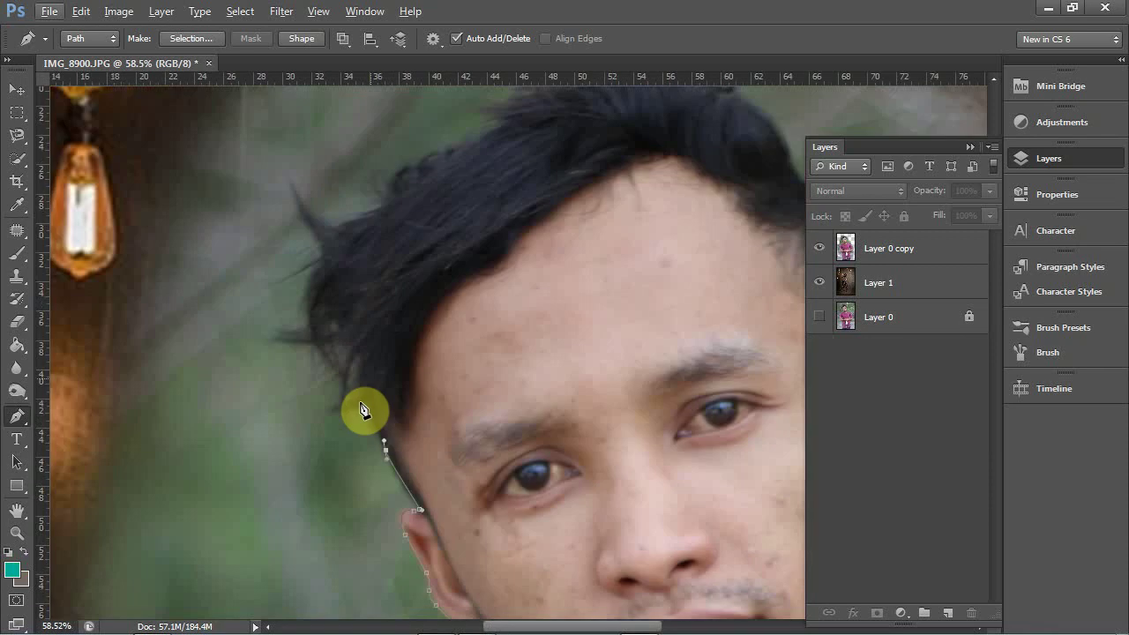
# Trace the path up the head and along the hair to a corner at its top
pyautogui.moveTo(360, 402); pyautogui.dragTo(353, 382)
pyautogui.moveTo(315, 279); pyautogui.dragTo(338, 244)
pyautogui.moveTo(391, 199); pyautogui.dragTo(403, 187)
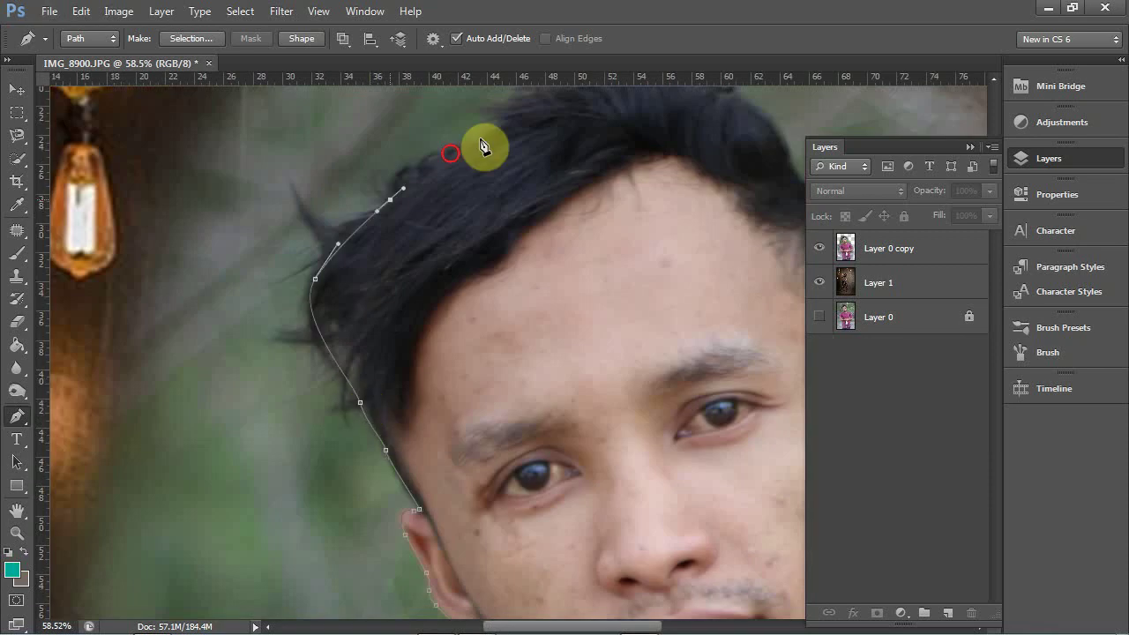
pyautogui.moveTo(450, 154); pyautogui.dragTo(490, 135)
pyautogui.moveTo(261, 366)
pyautogui.mouseDown()
pyautogui.moveTo(252, 341)
pyautogui.moveTo(208, 372)
pyautogui.mouseUp()
pyautogui.click(245, 332)
pyautogui.moveTo(356, 351); pyautogui.dragTo(361, 348)
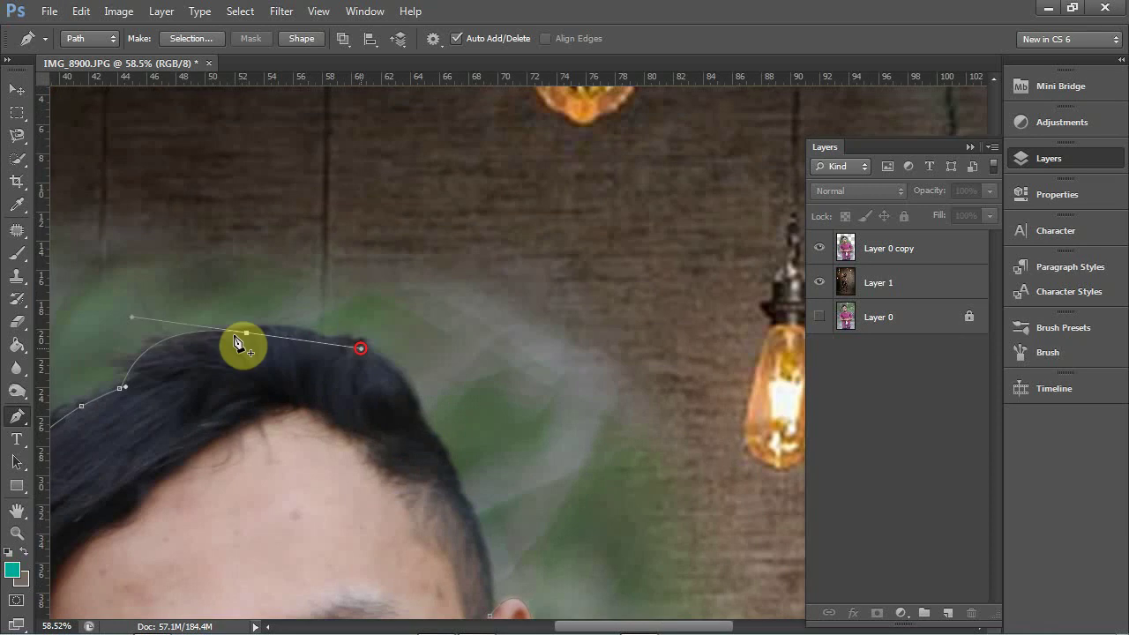
pyautogui.keyDown('alt'); pyautogui.click(248, 333); pyautogui.keyUp('alt')
# Curve the path down the hair's far side to the ear, closing the outline
pyautogui.click(403, 383)
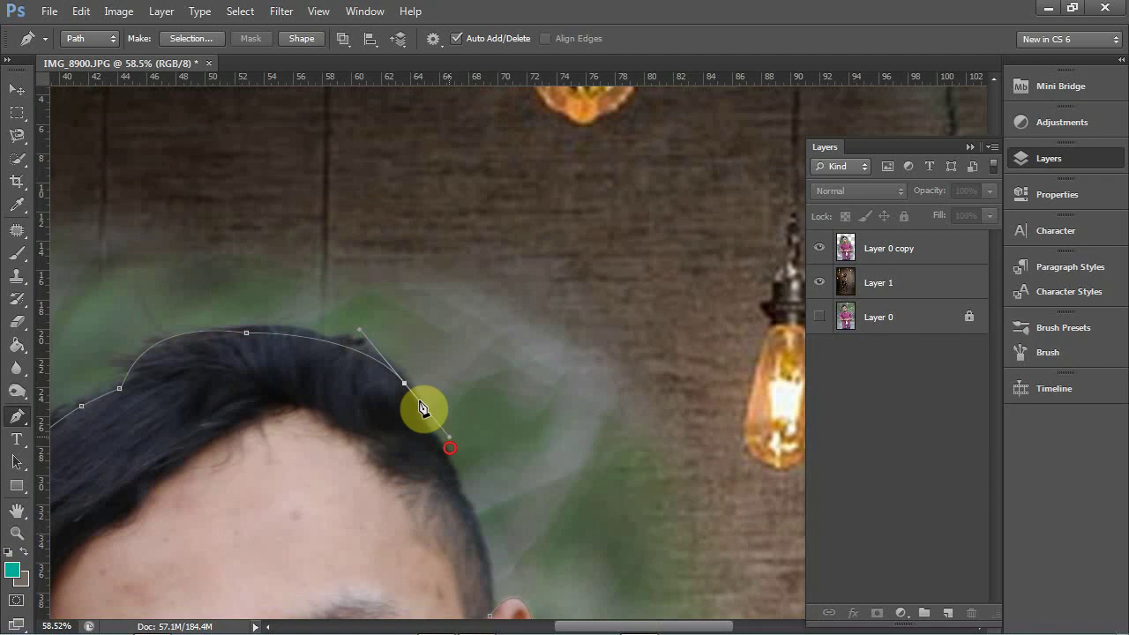
pyautogui.moveTo(402, 380); pyautogui.dragTo(450, 448)
pyautogui.click(415, 420)
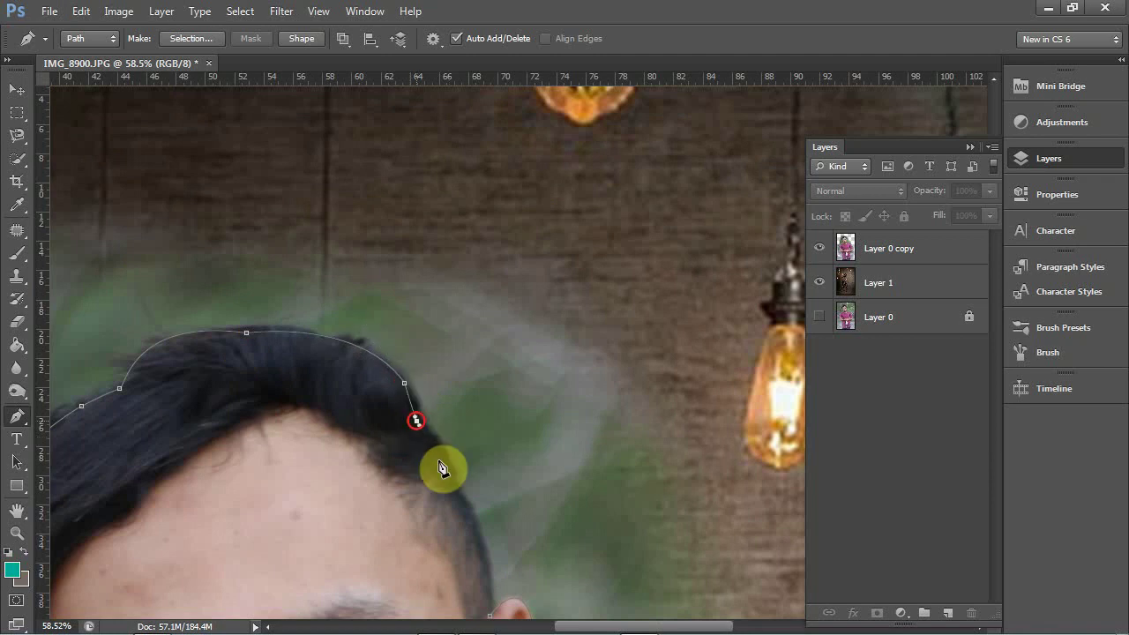
pyautogui.press('space')
pyautogui.scroll(2, 437, 502)
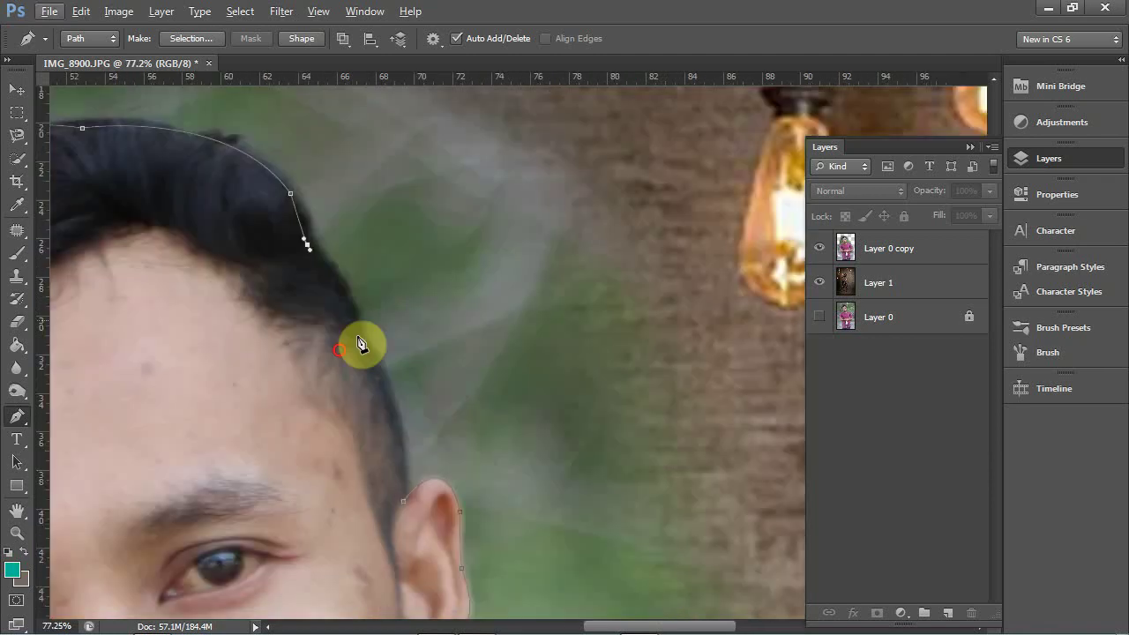
pyautogui.click(370, 347)
pyautogui.moveTo(391, 411); pyautogui.dragTo(389, 419)
pyautogui.click(403, 443)
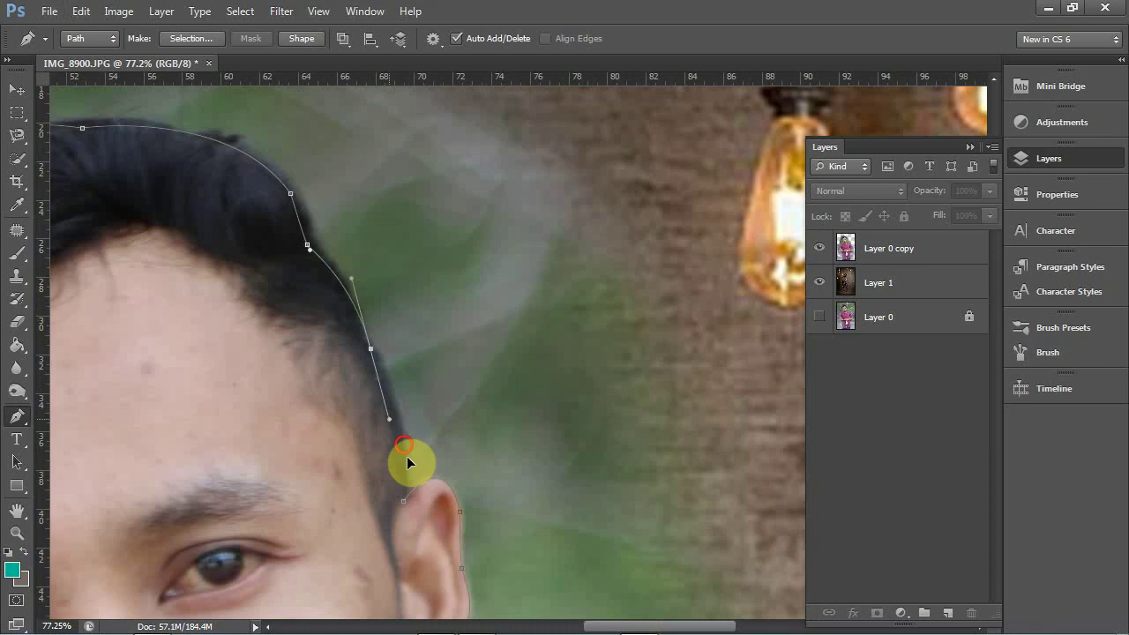
pyautogui.moveTo(404, 489); pyautogui.dragTo(407, 509)
pyautogui.keyDown('ctrl'); pyautogui.click(456, 396); pyautogui.keyUp('ctrl')
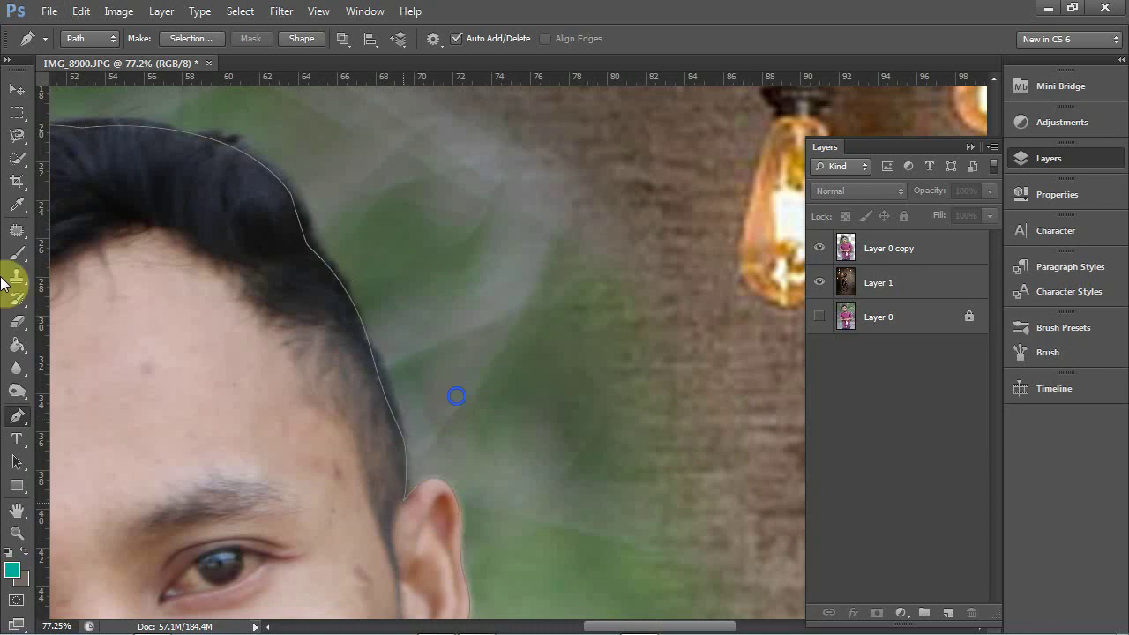
# Turn the path into a selection, delete the green background on Layer 0 copy, and deselect
pyautogui.rightClick(456, 396)
pyautogui.click(569, 115)
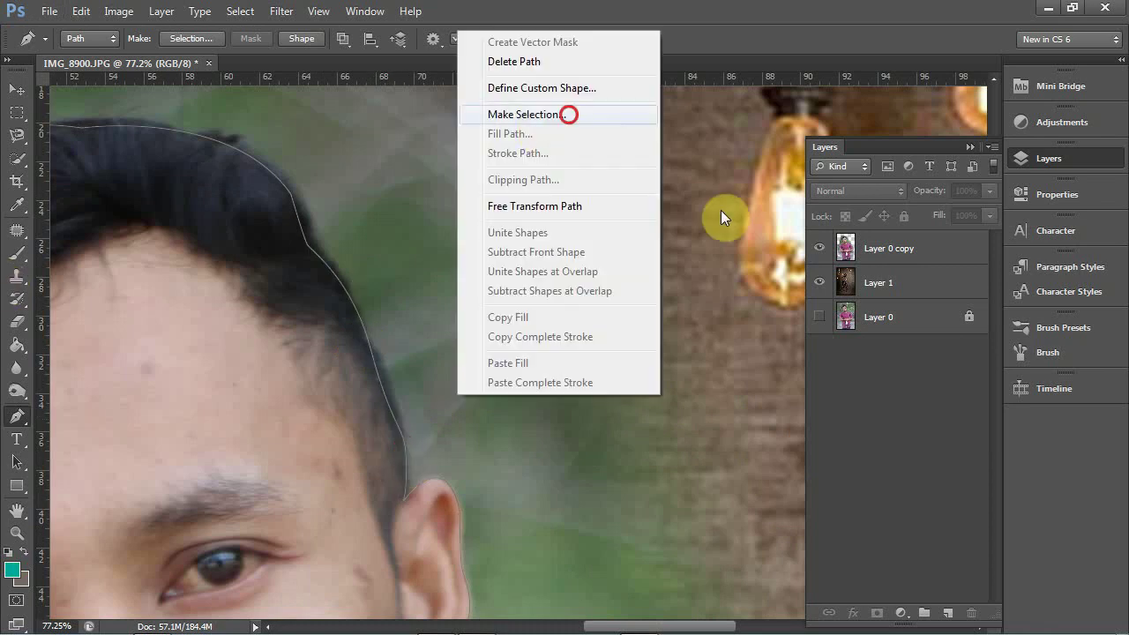
pyautogui.click(683, 188)
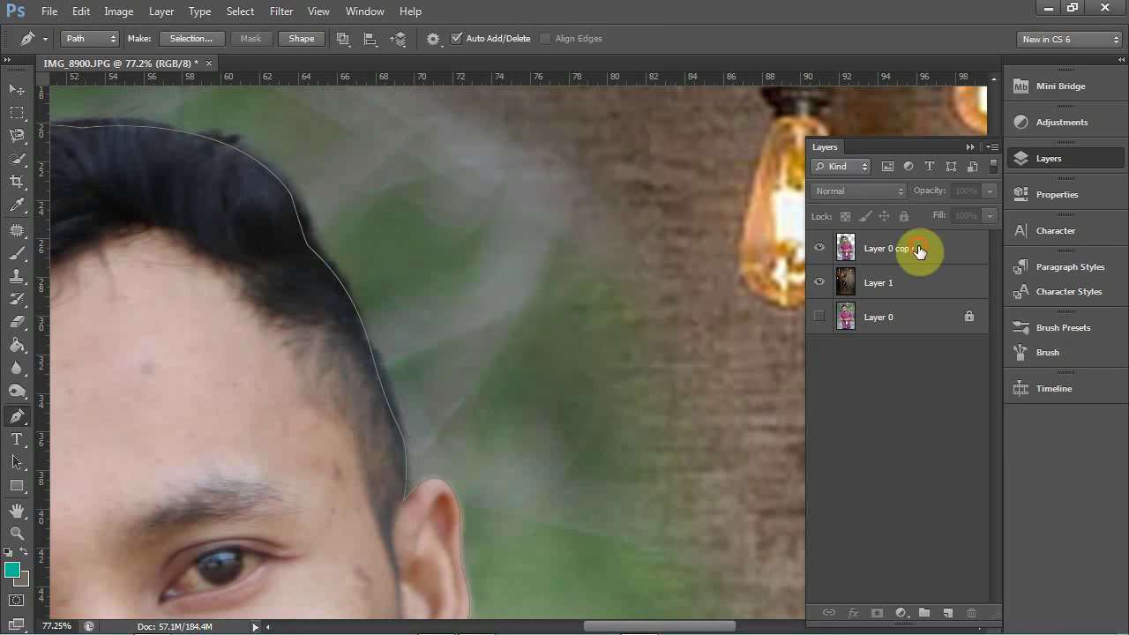
pyautogui.click(917, 250)
pyautogui.press('Delete')
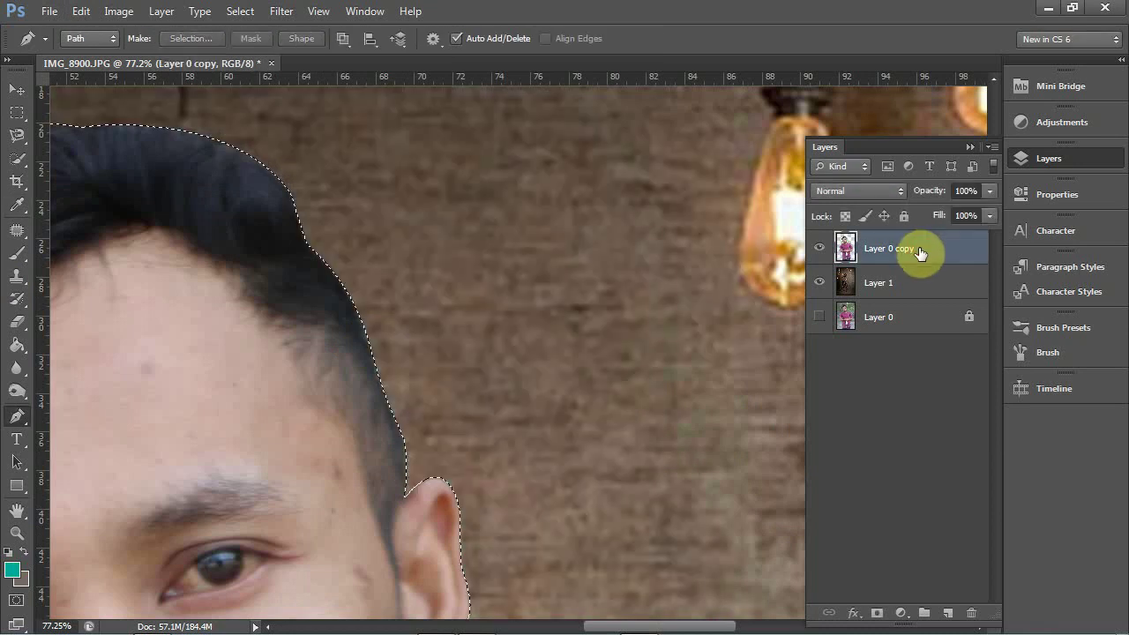
pyautogui.hotkey('ctrl', 'd')
pyautogui.hotkey('ctrl', '0')
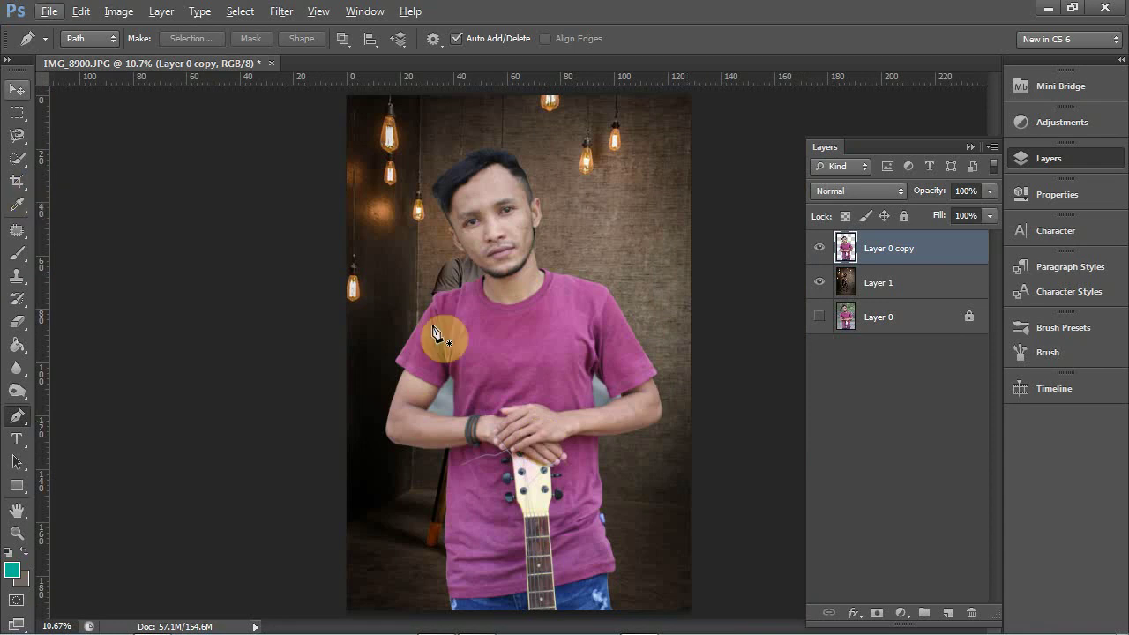
pyautogui.press('alt')
pyautogui.click(907, 283)
pyautogui.press('s')
pyautogui.keyDown('alt'); pyautogui.click(590, 282); pyautogui.keyUp('alt')
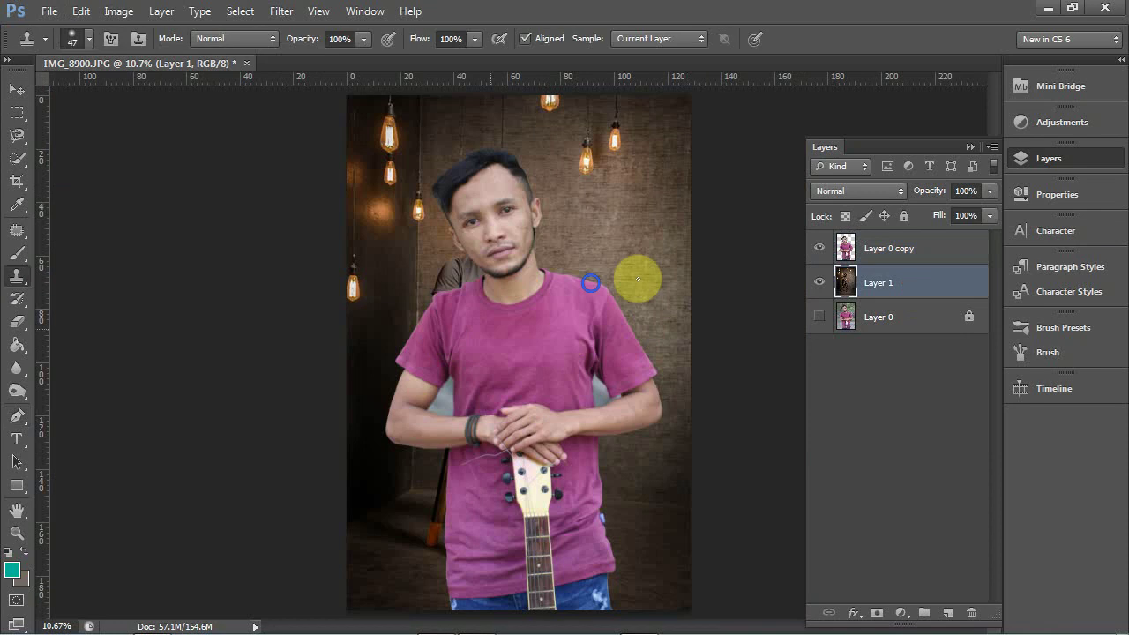
pyautogui.rightClick(708, 325)
pyautogui.click(726, 326)
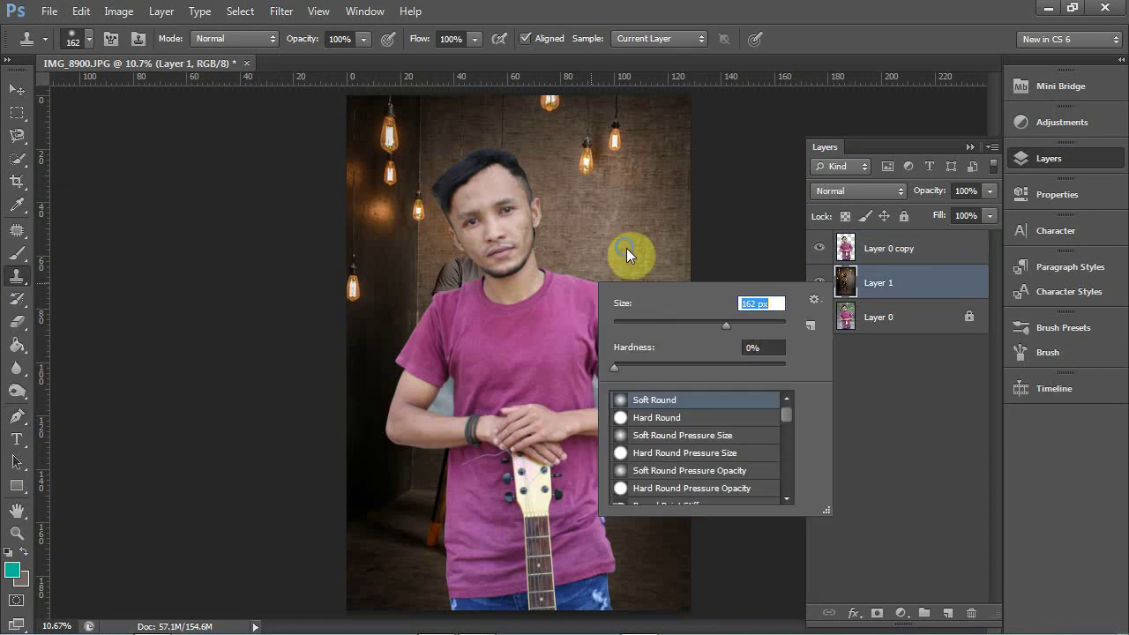
pyautogui.click(626, 248)
pyautogui.click(570, 256)
pyautogui.rightClick(705, 237)
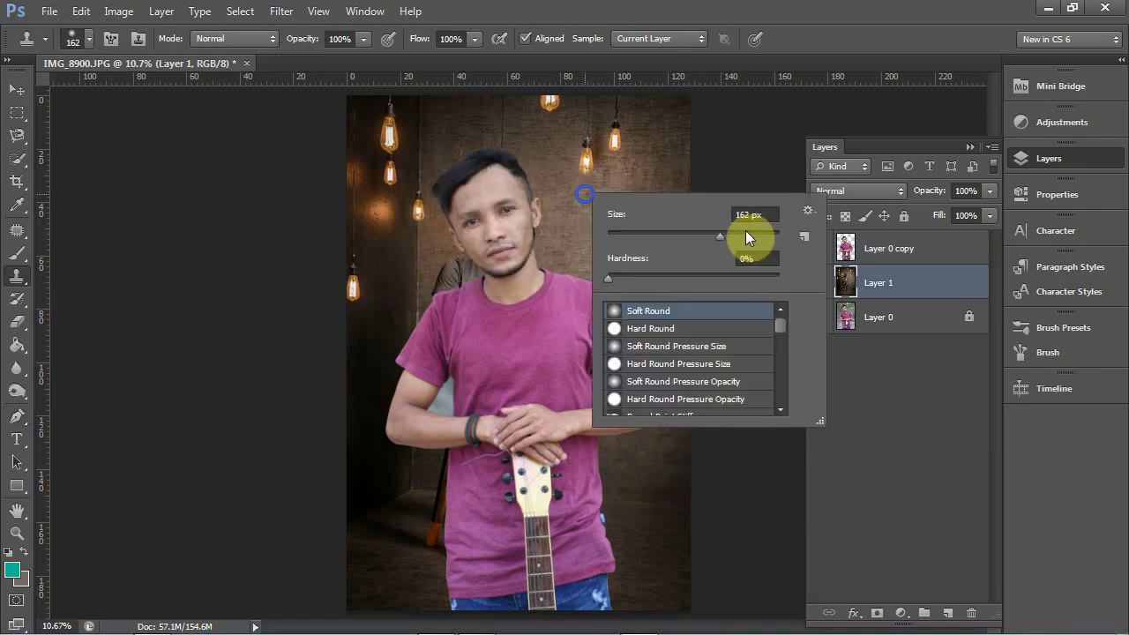
pyautogui.moveTo(745, 234); pyautogui.dragTo(758, 236)
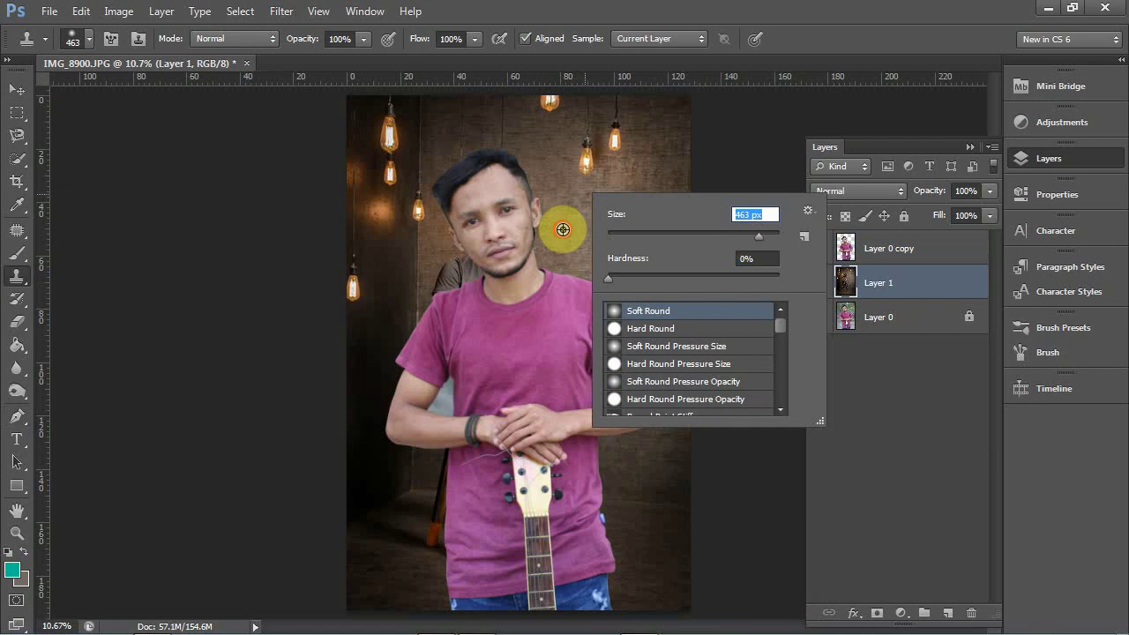
pyautogui.press('Return')
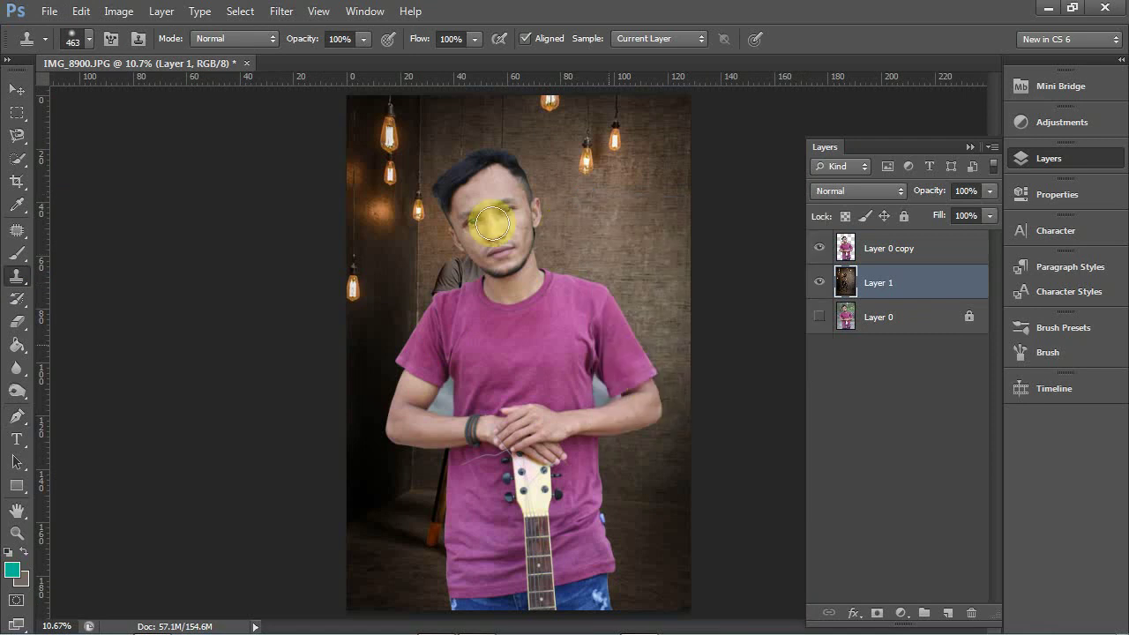
pyautogui.keyDown('alt'); pyautogui.click(580, 238); pyautogui.keyUp('alt')
pyautogui.rightClick(580, 238)
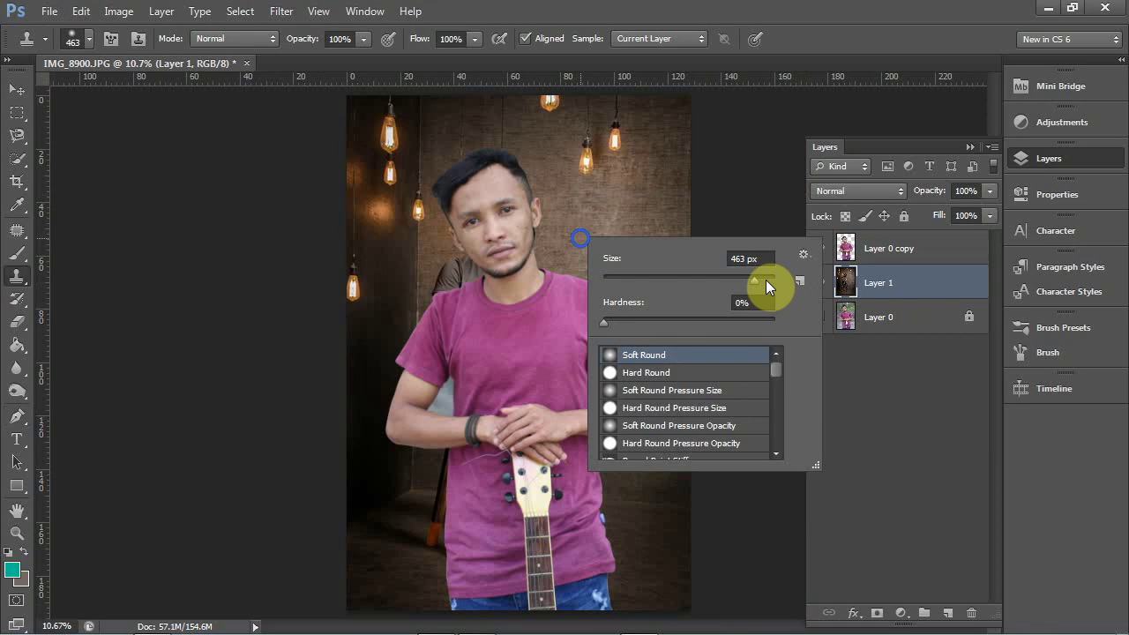
pyautogui.moveTo(765, 280); pyautogui.dragTo(774, 279)
pyautogui.click(596, 218)
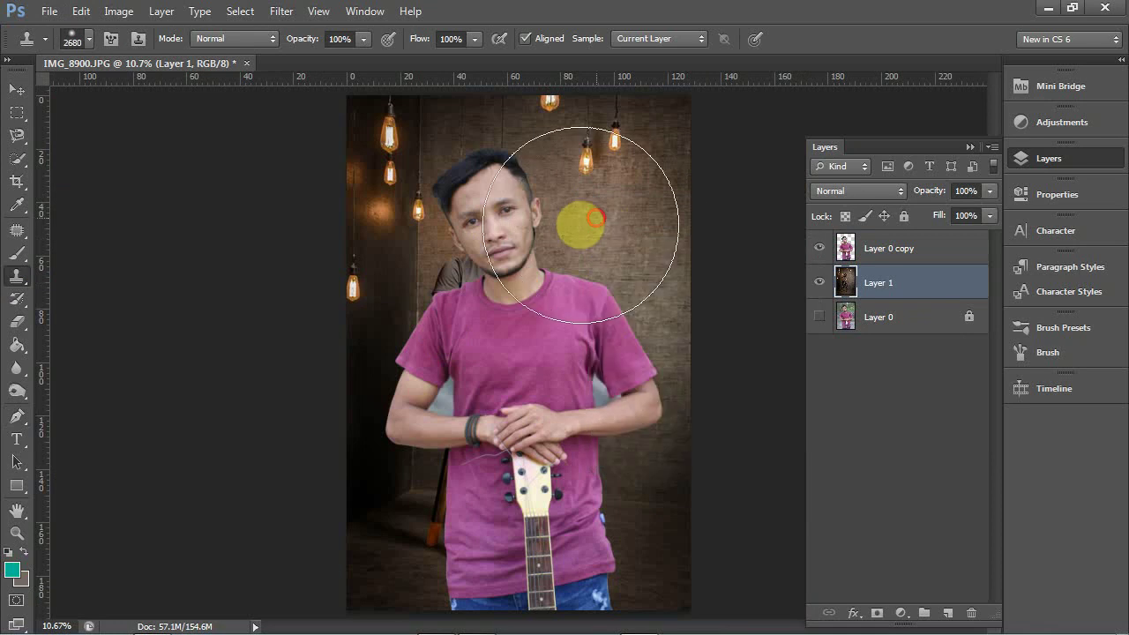
pyautogui.moveTo(581, 225); pyautogui.dragTo(646, 239)
pyautogui.hotkey('ctrl', 'z')
pyautogui.rightClick(646, 239)
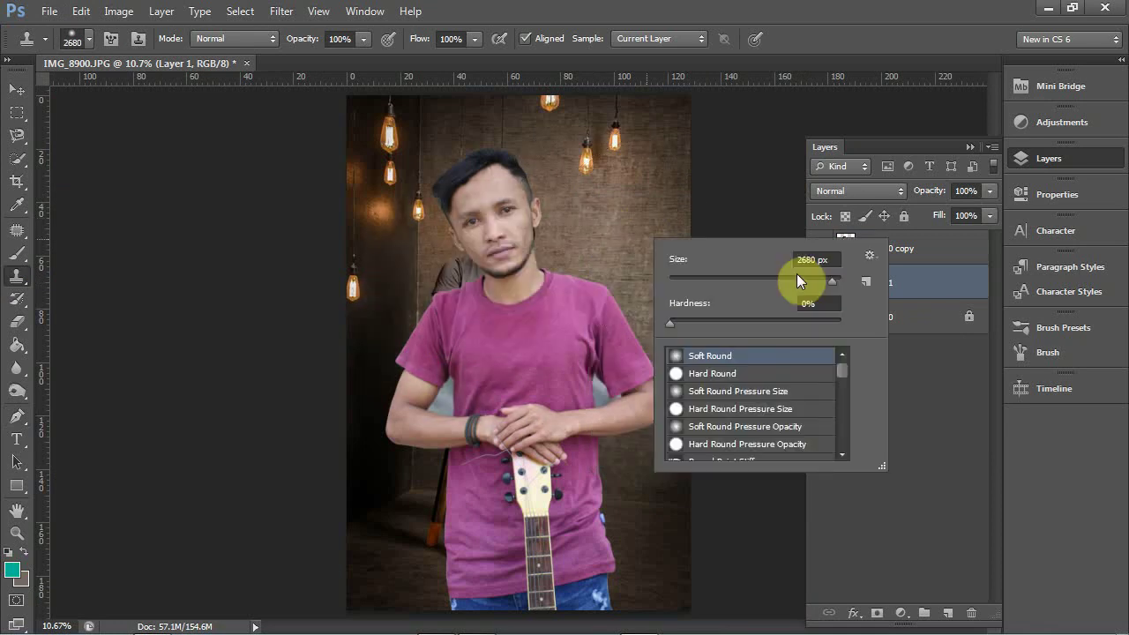
pyautogui.click(812, 259)
pyautogui.write('201')
pyautogui.press('Return')
pyautogui.click(825, 277)
pyautogui.click(470, 267)
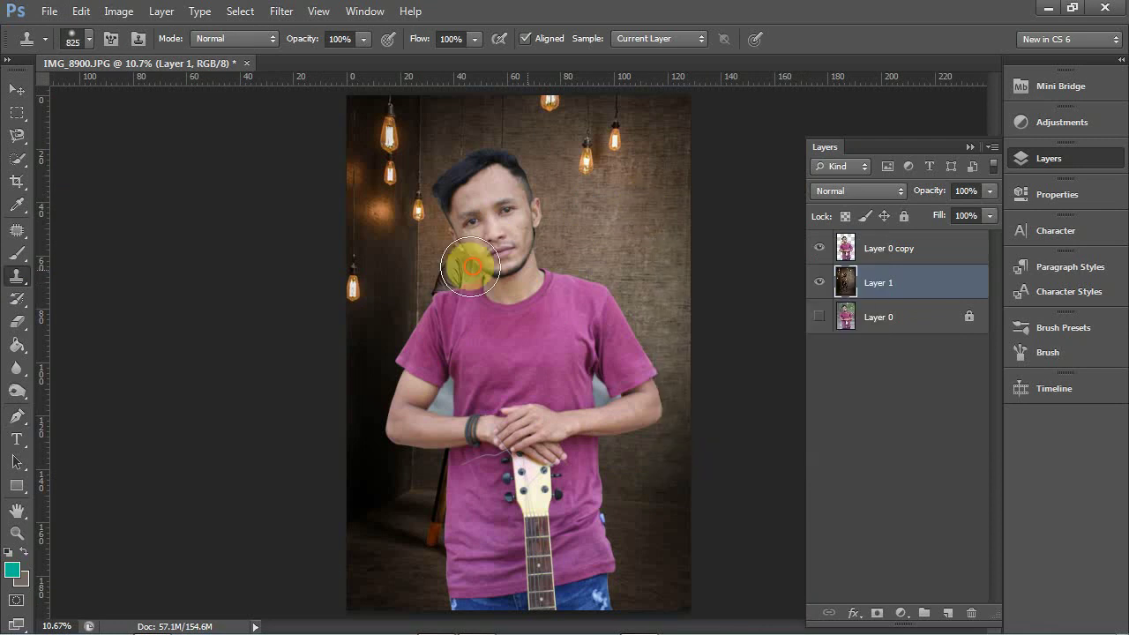
pyautogui.keyDown('alt'); pyautogui.click(444, 290); pyautogui.keyUp('alt')
pyautogui.keyDown('alt'); pyautogui.click(612, 224); pyautogui.keyUp('alt')
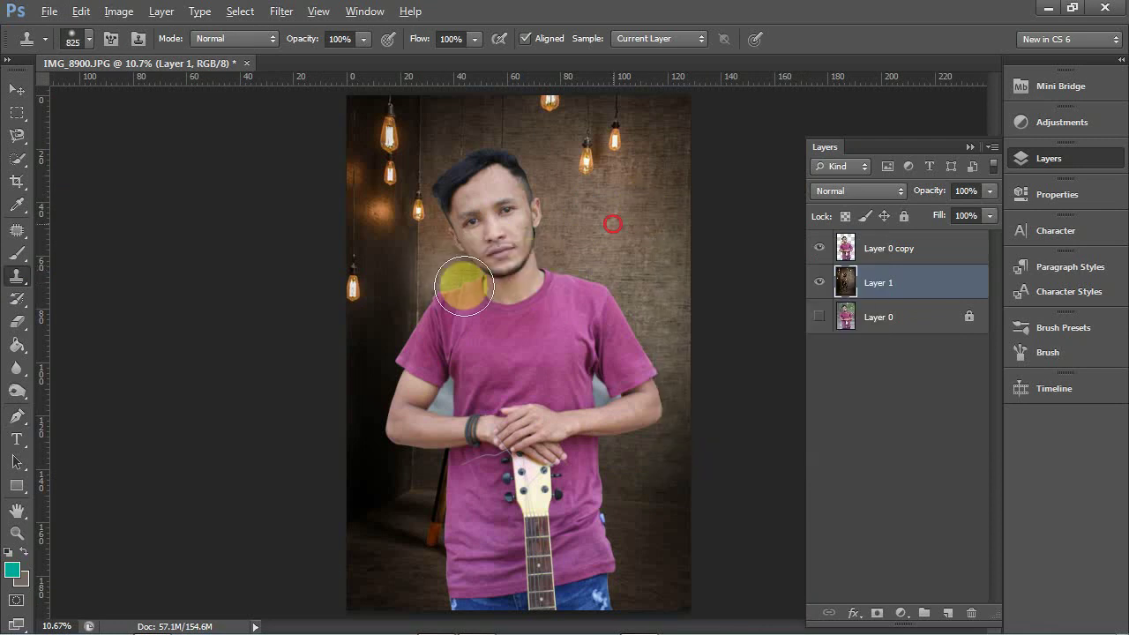
pyautogui.keyDown('alt'); pyautogui.click(651, 212); pyautogui.keyUp('alt')
pyautogui.click(619, 430)
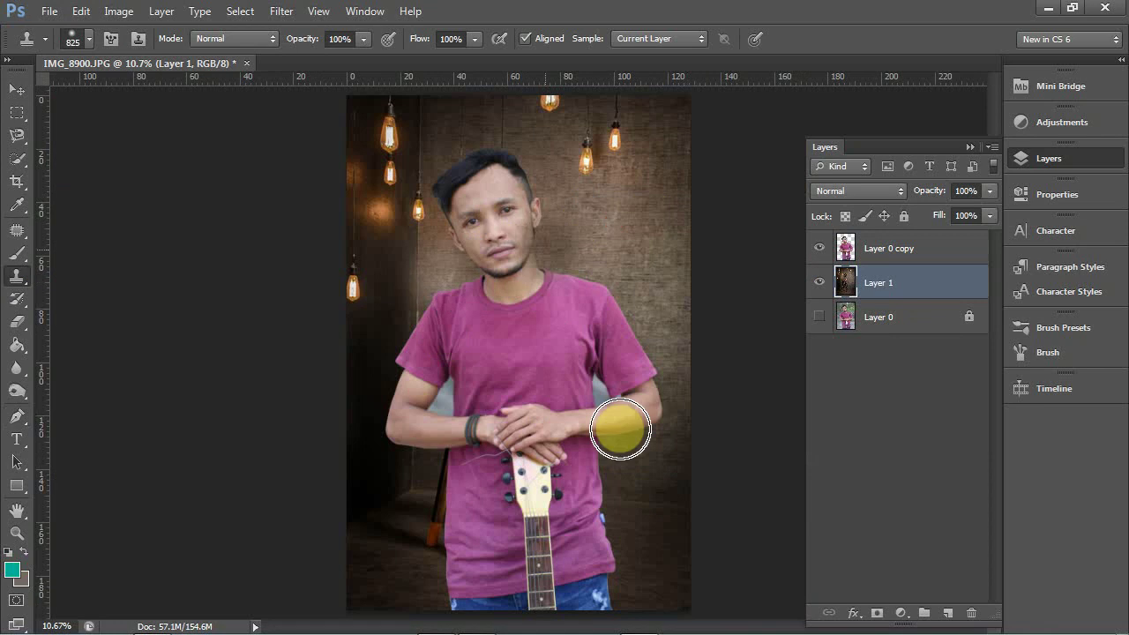
pyautogui.keyDown('alt'); pyautogui.click(424, 564); pyautogui.keyUp('alt')
pyautogui.click(447, 490)
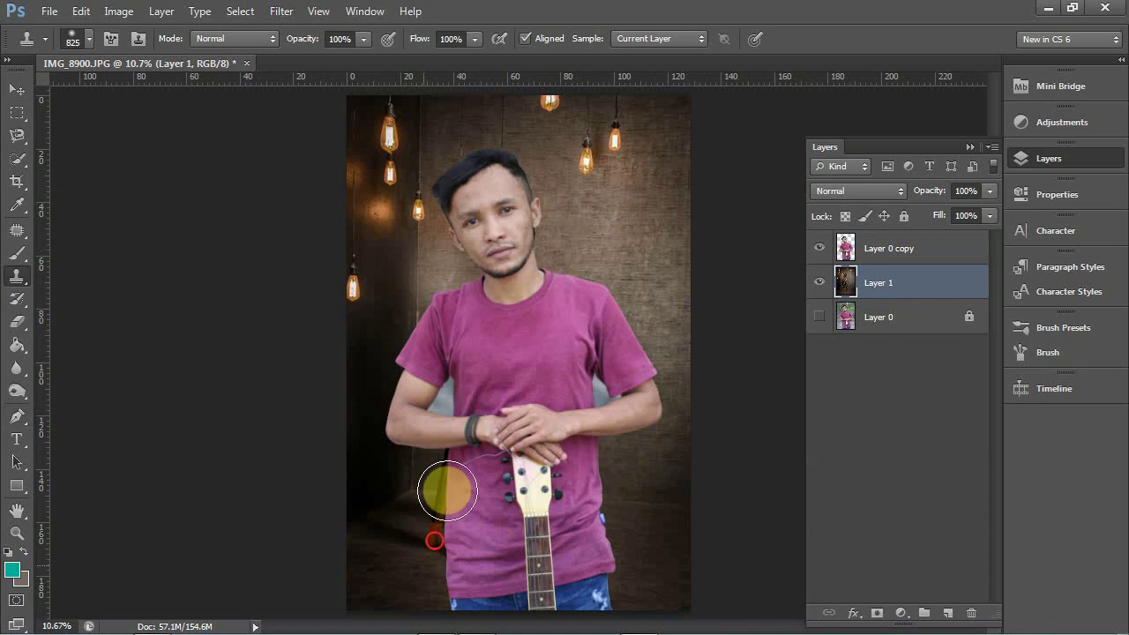
pyautogui.moveTo(447, 490); pyautogui.dragTo(456, 506)
pyautogui.keyDown('alt'); pyautogui.click(410, 561); pyautogui.keyUp('alt')
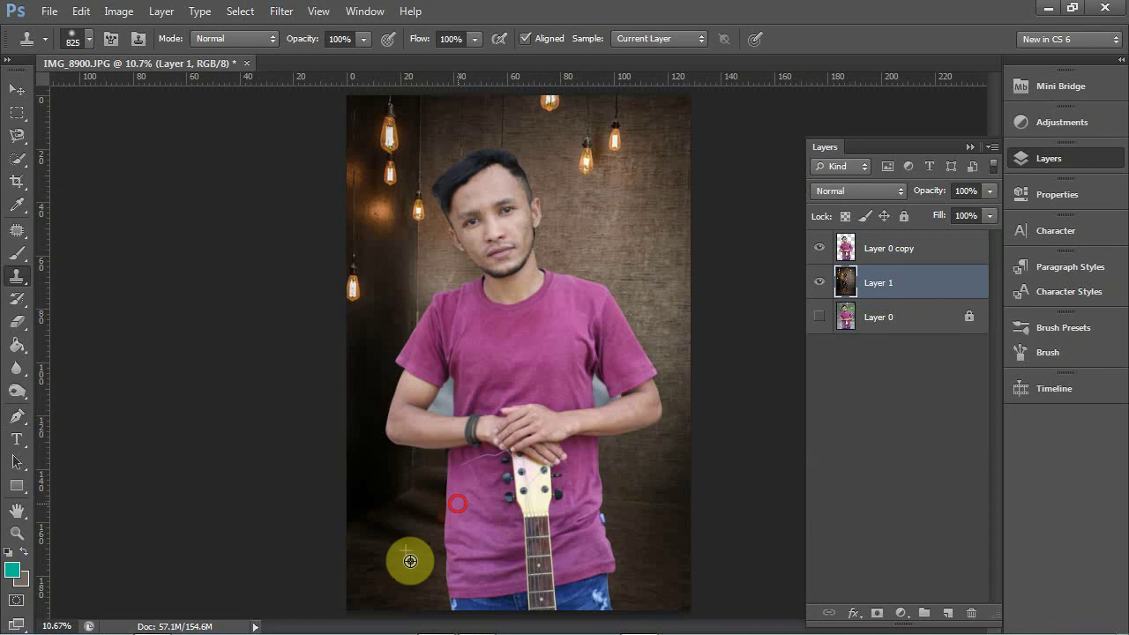
pyautogui.click(452, 477)
pyautogui.moveTo(451, 477); pyautogui.dragTo(454, 529)
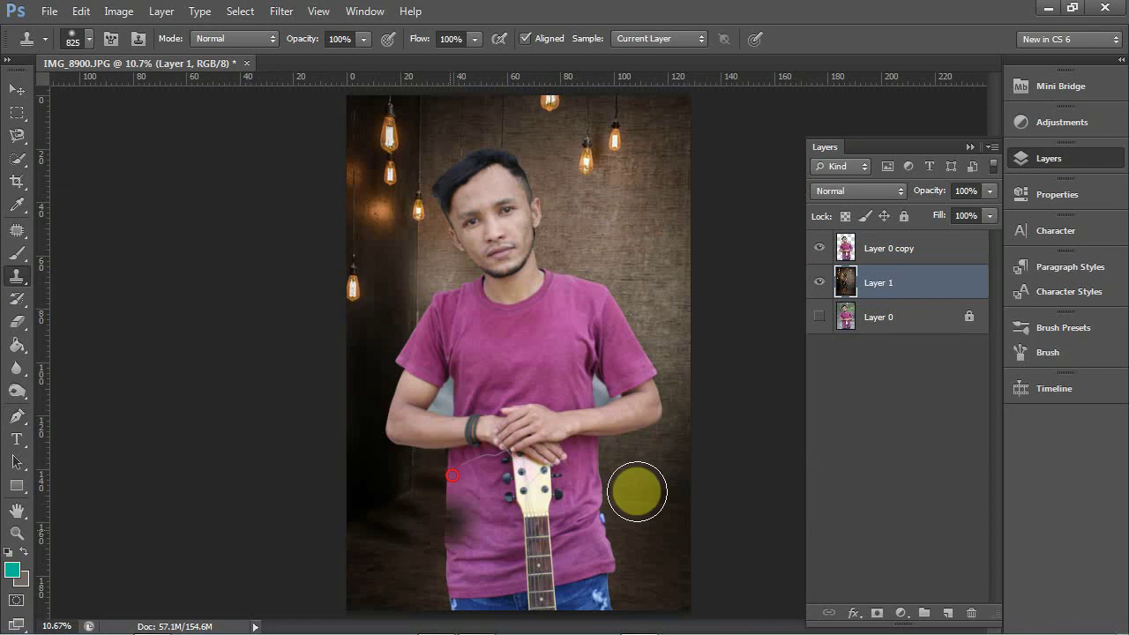
pyautogui.hotkey('ctrl', 'z')
pyautogui.click(886, 276)
pyautogui.press('p')
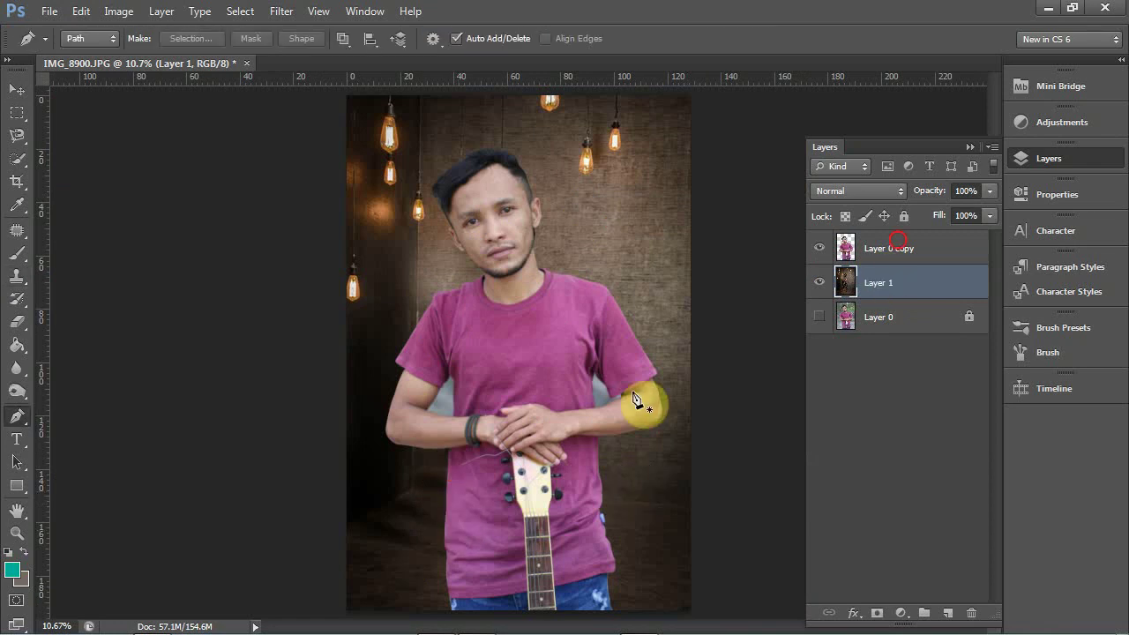
# Delete the grey patch between arm and torso with Quick Selection, then start a pen path along the arm
pyautogui.scroll(2, 635, 399)
pyautogui.scroll(5, 600, 428)
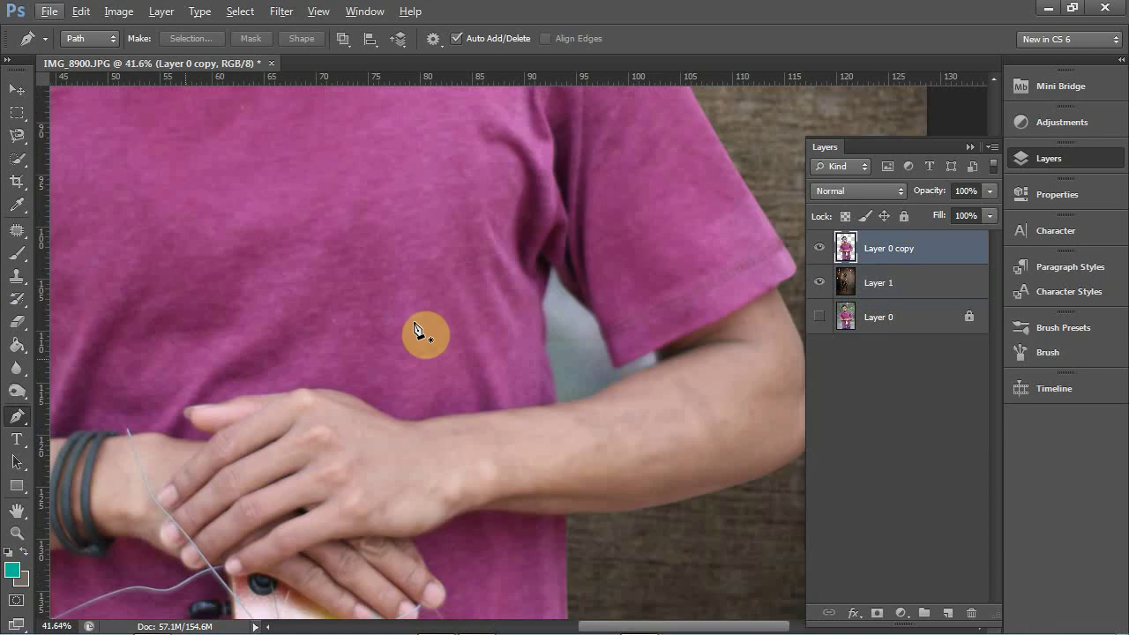
pyautogui.click(10, 164)
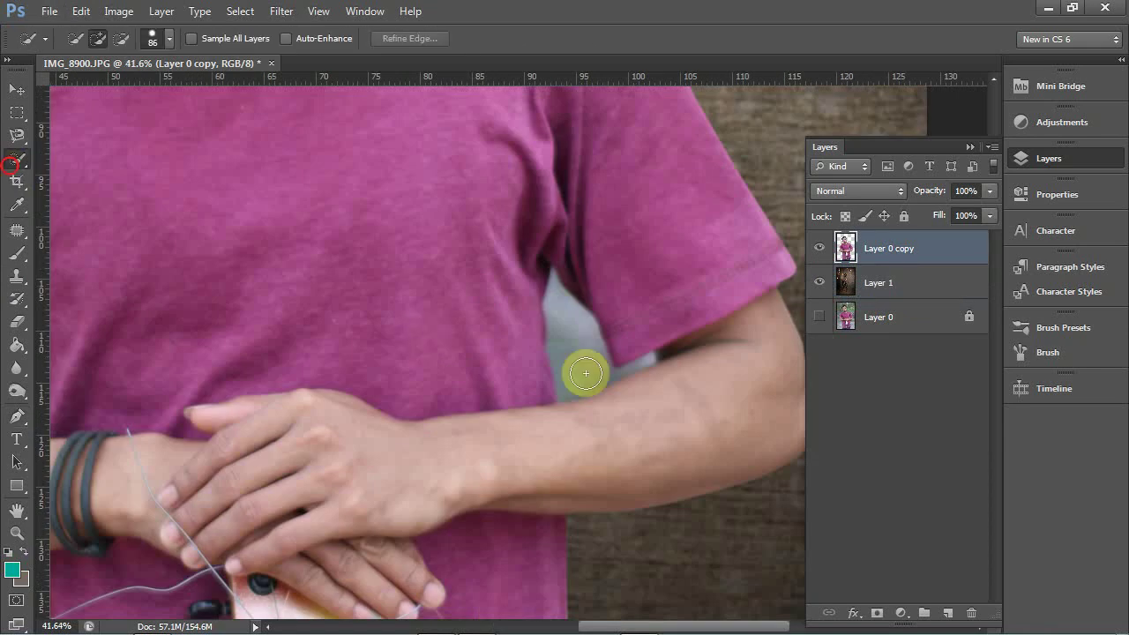
pyautogui.click(585, 374)
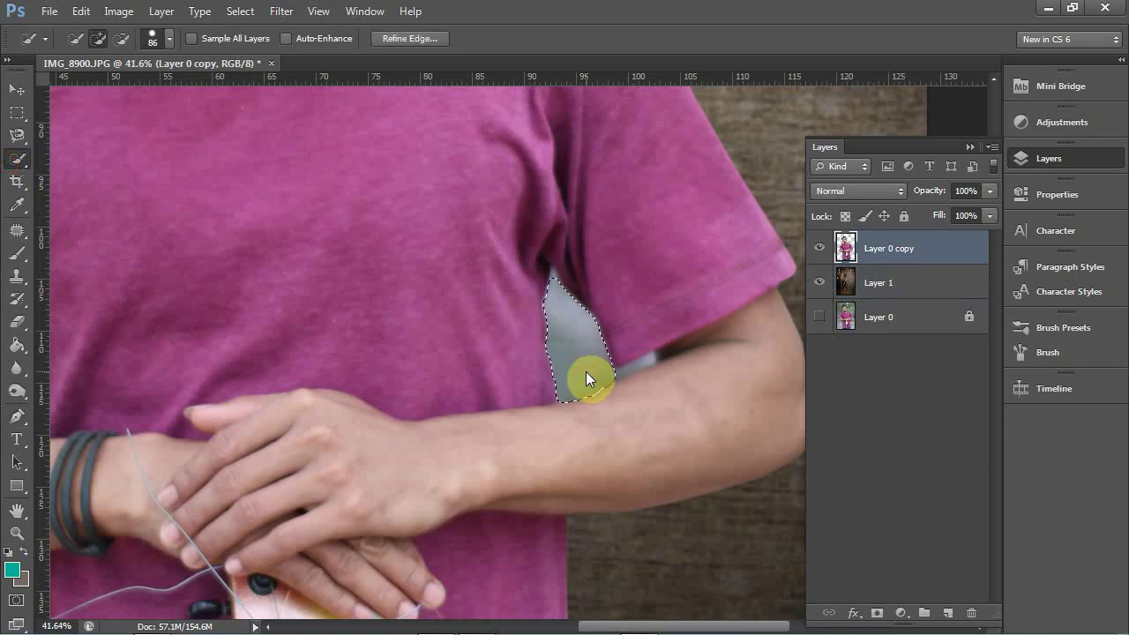
pyautogui.press('Delete')
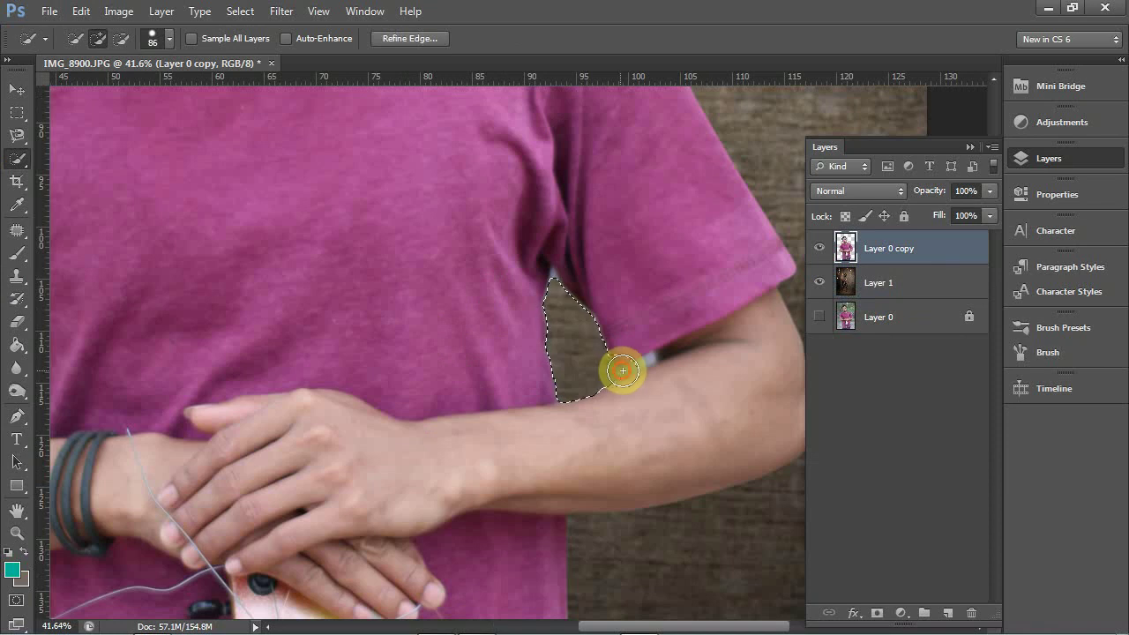
pyautogui.moveTo(622, 370); pyautogui.dragTo(635, 365)
pyautogui.hotkey('ctrl', 'd')
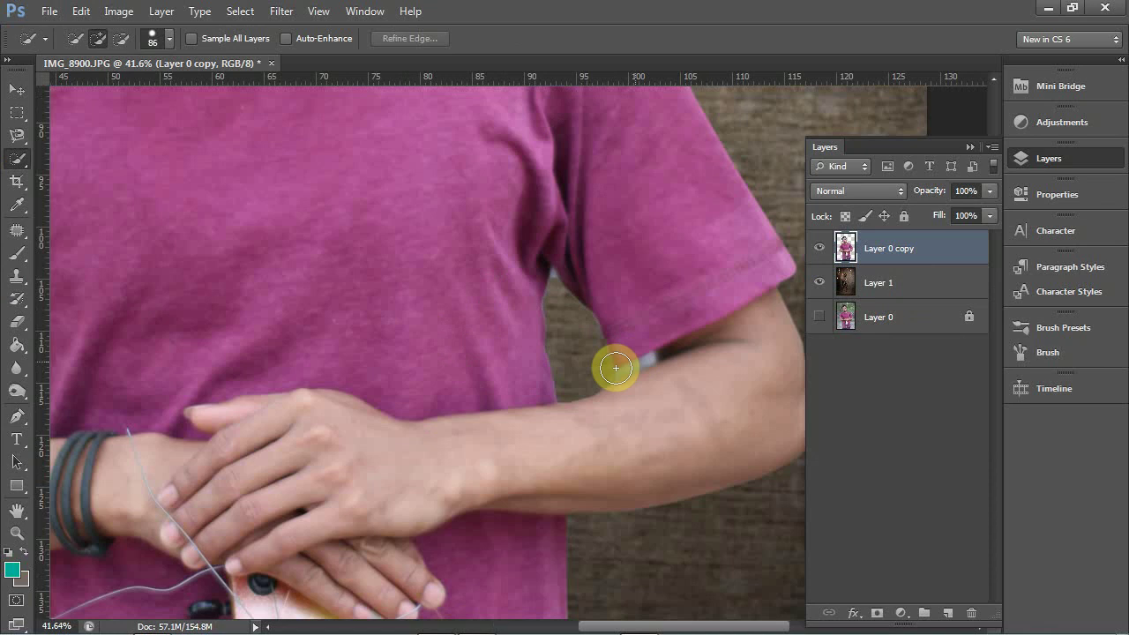
pyautogui.press('p')
pyautogui.click(613, 382)
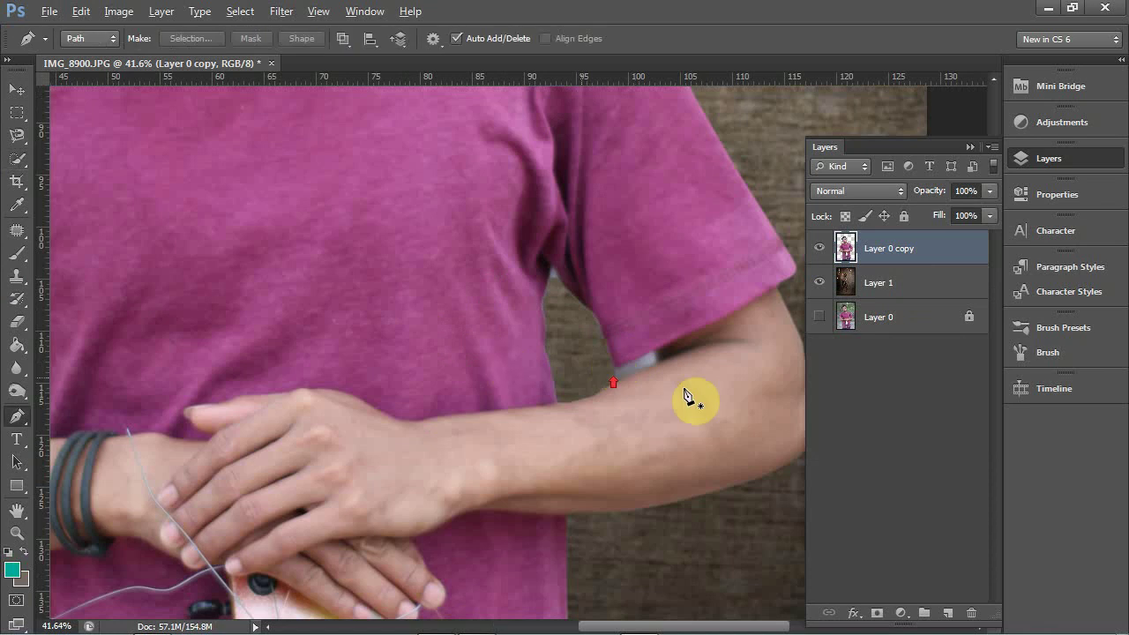
# Trace a pen path along the grey fringe's arm edge down to the gap's bottom corner
pyautogui.scroll(5, 573, 378)
pyautogui.click(535, 331)
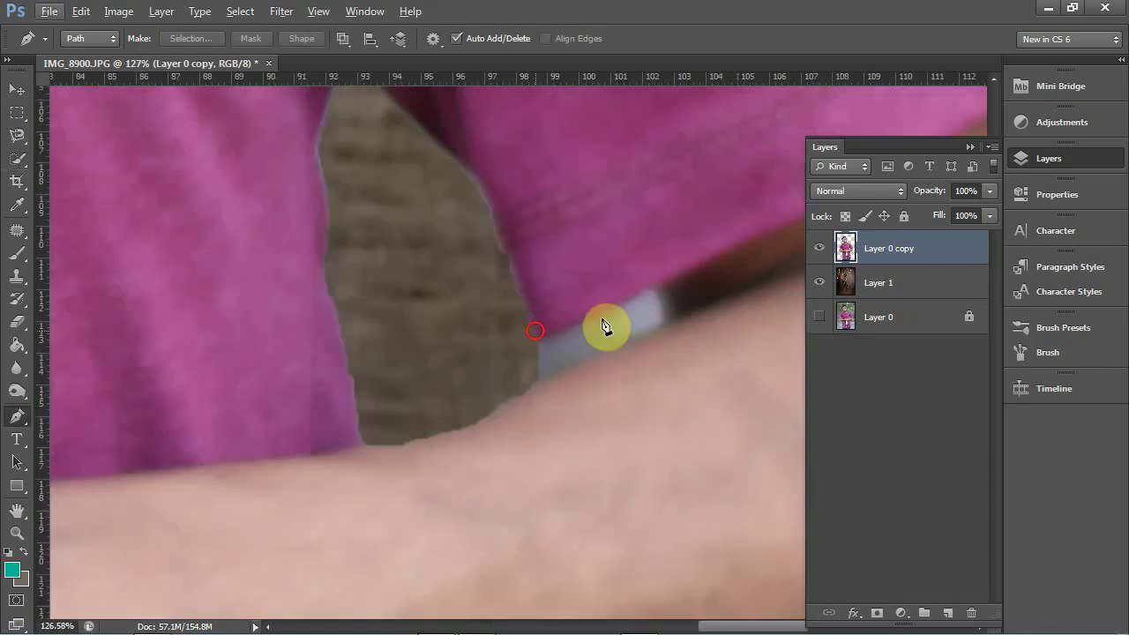
pyautogui.moveTo(648, 293); pyautogui.dragTo(664, 329)
pyautogui.moveTo(502, 409)
pyautogui.mouseDown()
pyautogui.moveTo(475, 430)
pyautogui.moveTo(409, 449)
pyautogui.moveTo(426, 431)
pyautogui.mouseUp()
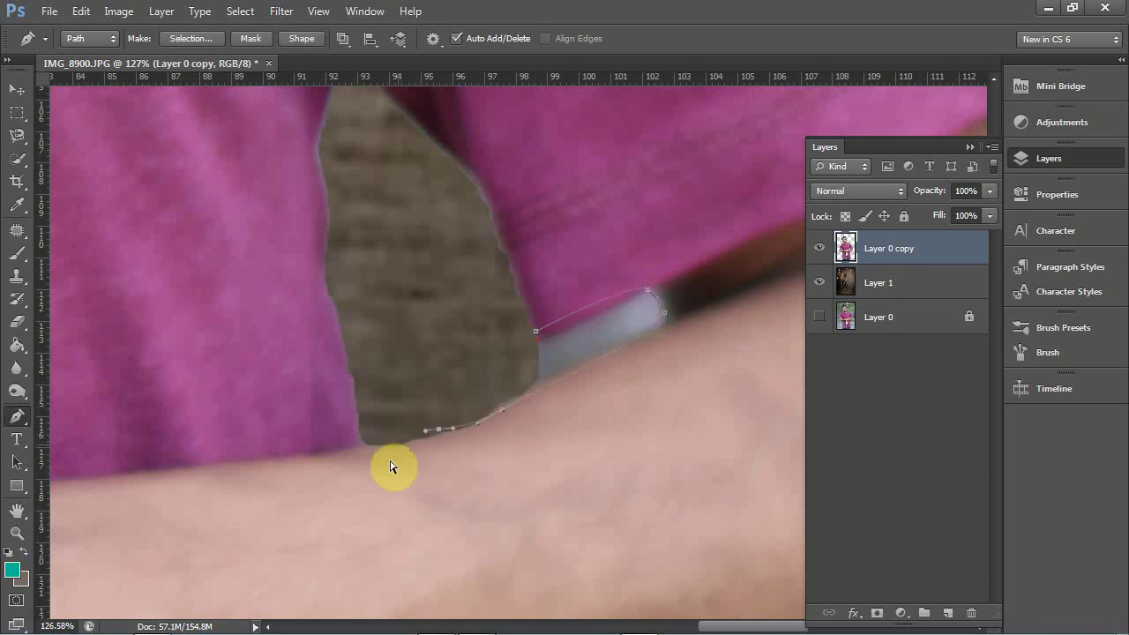
pyautogui.hotkey('ctrl', 'z')
pyautogui.click(348, 448)
pyautogui.moveTo(348, 448); pyautogui.dragTo(352, 454)
pyautogui.keyDown('alt'); pyautogui.click(357, 453); pyautogui.keyUp('alt')
pyautogui.hotkey('ctrl', 'z')
pyautogui.keyDown('alt'); pyautogui.click(355, 450); pyautogui.keyUp('alt')
# Extend the path up the shirt edge and along the sleeve, closing it at the lower endpoint
pyautogui.keyDown('ctrl'); pyautogui.click(316, 289); pyautogui.keyUp('ctrl')
pyautogui.moveTo(326, 213); pyautogui.dragTo(318, 193)
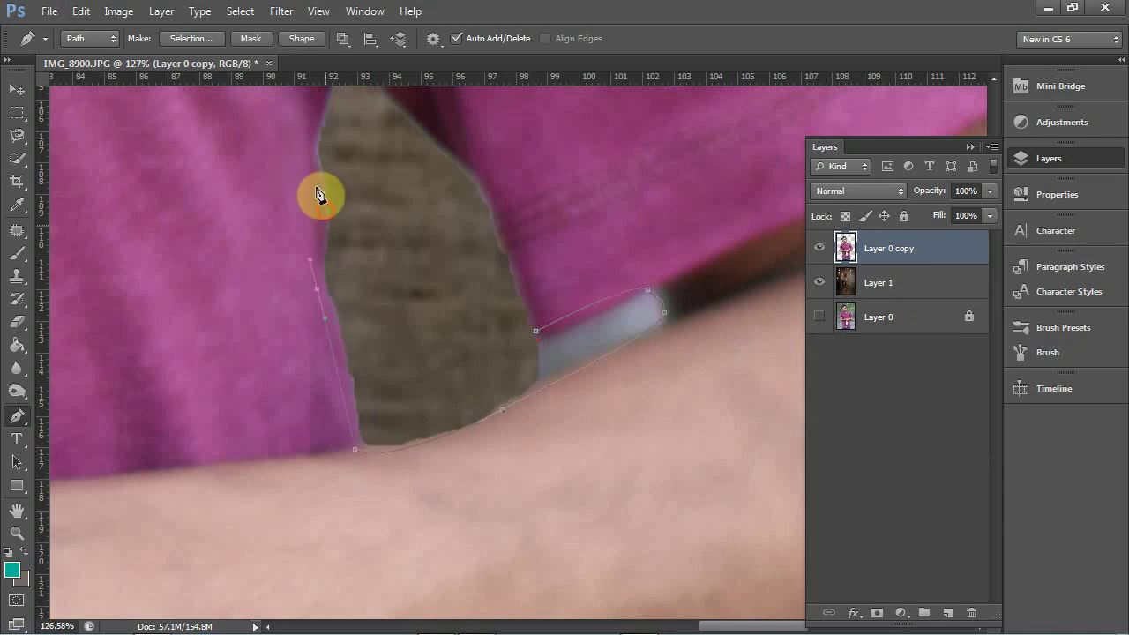
pyautogui.moveTo(323, 125)
pyautogui.mouseDown()
pyautogui.moveTo(407, 324)
pyautogui.moveTo(405, 301)
pyautogui.mouseUp()
pyautogui.moveTo(412, 249); pyautogui.dragTo(430, 224)
pyautogui.moveTo(559, 370); pyautogui.dragTo(612, 411)
pyautogui.moveTo(661, 438); pyautogui.dragTo(665, 445)
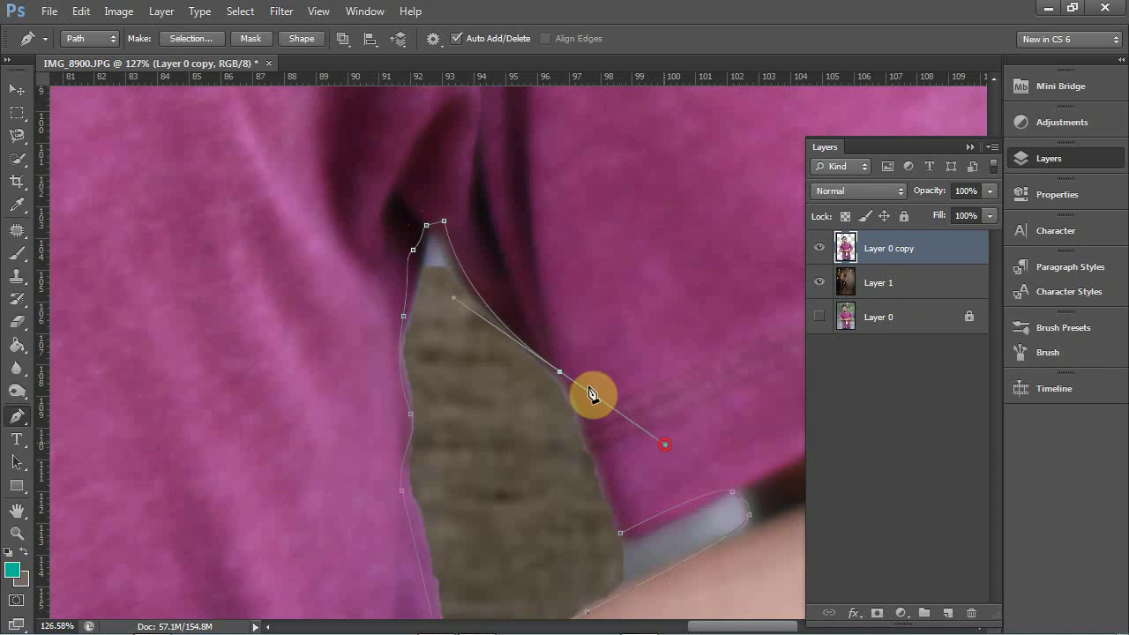
pyautogui.keyDown('alt'); pyautogui.click(561, 372); pyautogui.keyUp('alt')
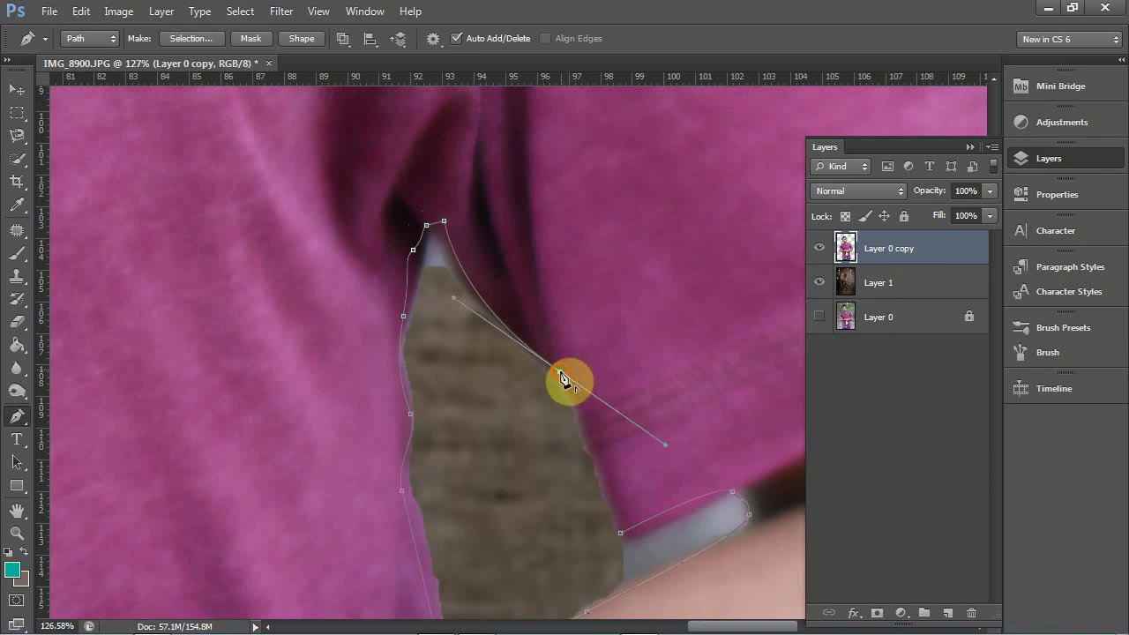
pyautogui.click(561, 372)
pyautogui.click(621, 534)
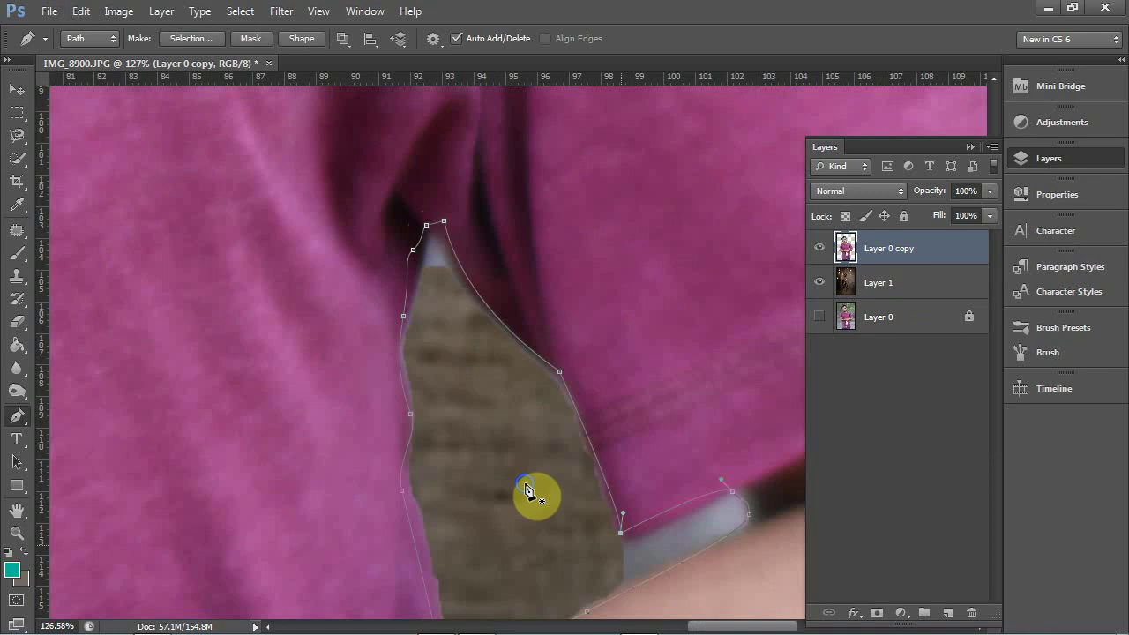
# Make the path a 2 px feathered selection, reveal the backdrop in the gap, and deselect
pyautogui.rightClick(526, 491)
pyautogui.click(661, 202)
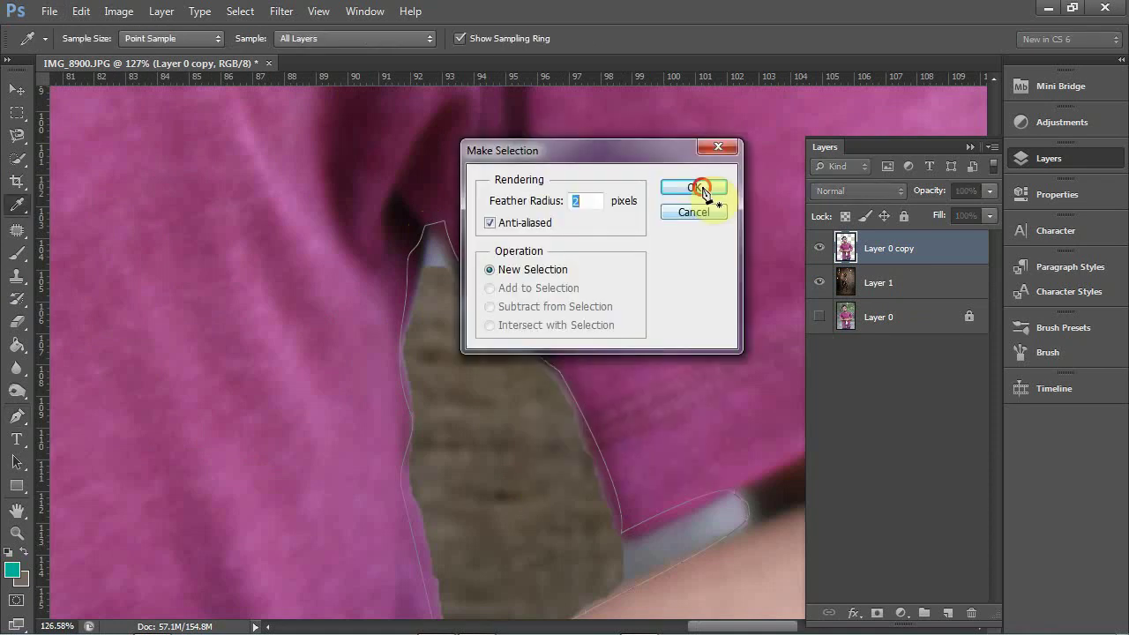
pyautogui.click(701, 187)
pyautogui.click(816, 279)
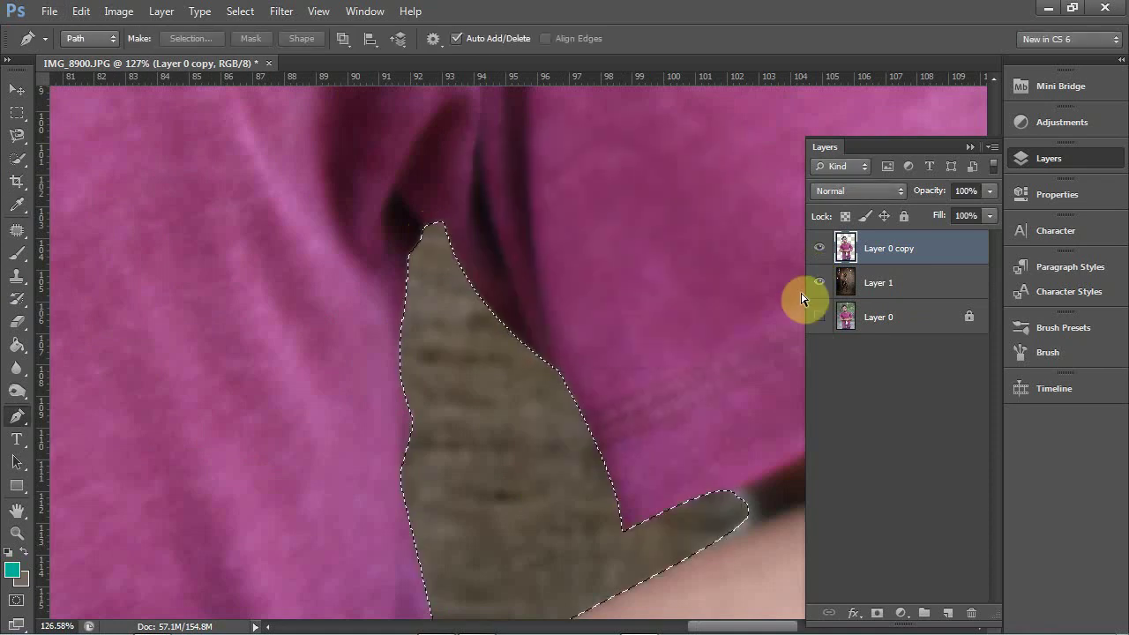
pyautogui.hotkey('ctrl', 'd')
pyautogui.scroll(-1, 694, 388)
pyautogui.scroll(-10, 488, 432)
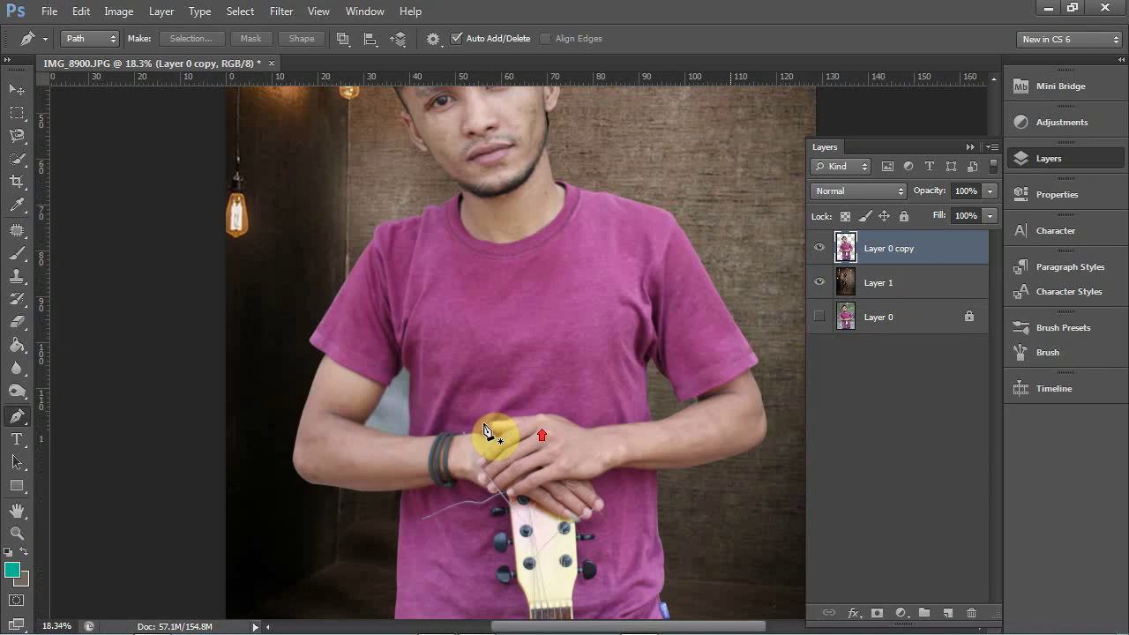
# Outline the arm-shirt gap from the arm's inner edge along the sleeve hem and shirt fold
pyautogui.scroll(3, 379, 420)
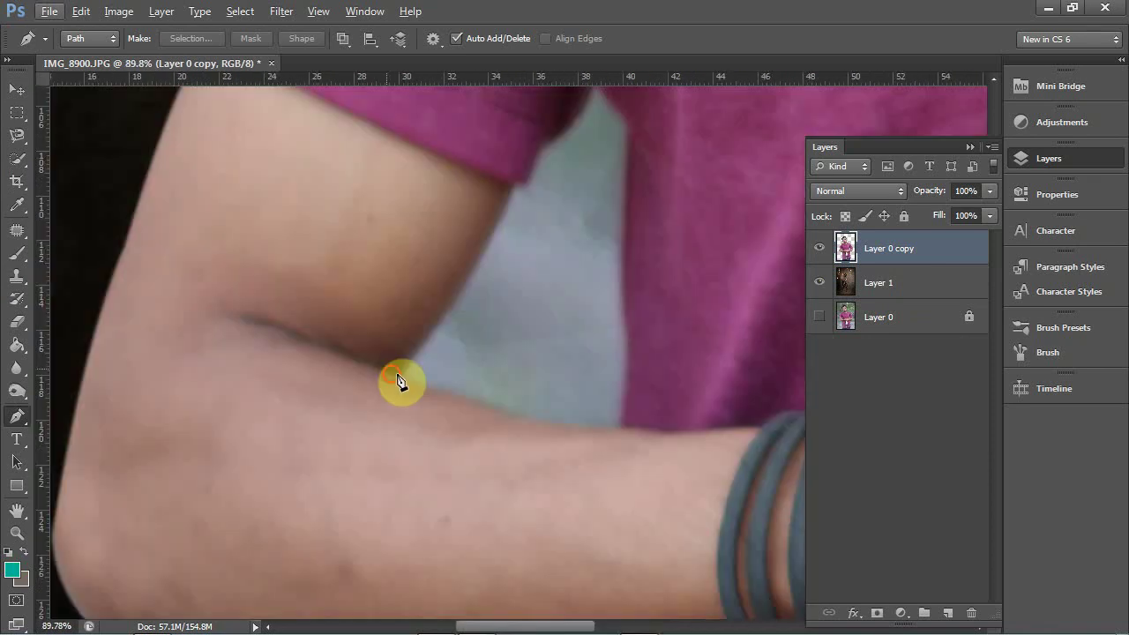
pyautogui.click(392, 373)
pyautogui.moveTo(510, 189); pyautogui.dragTo(513, 170)
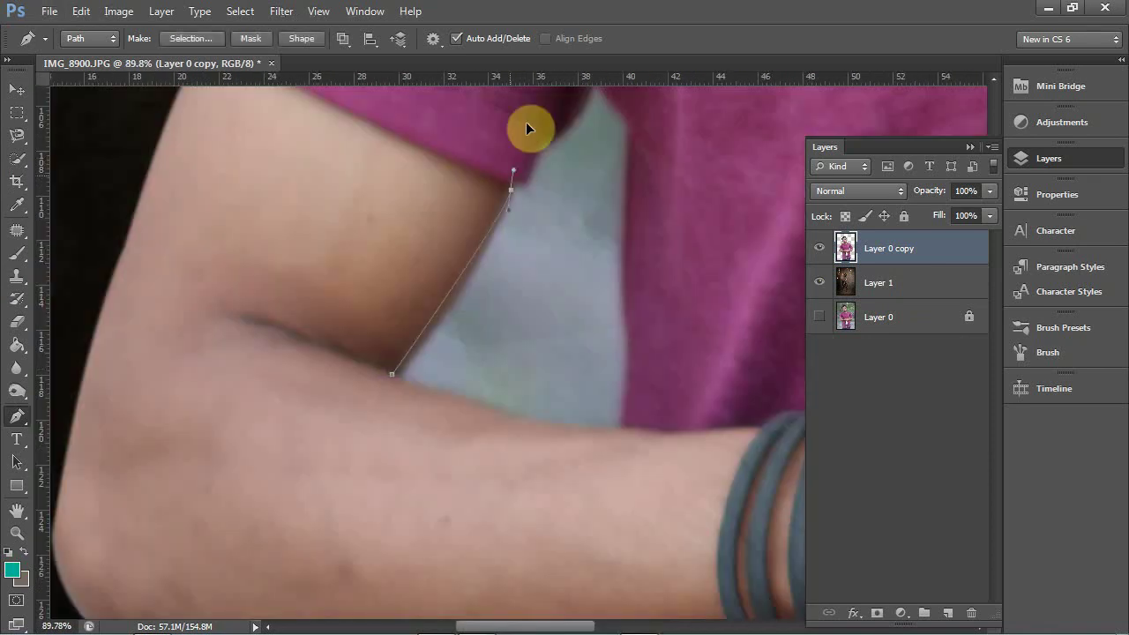
pyautogui.moveTo(526, 129); pyautogui.dragTo(534, 272)
pyautogui.click(512, 190)
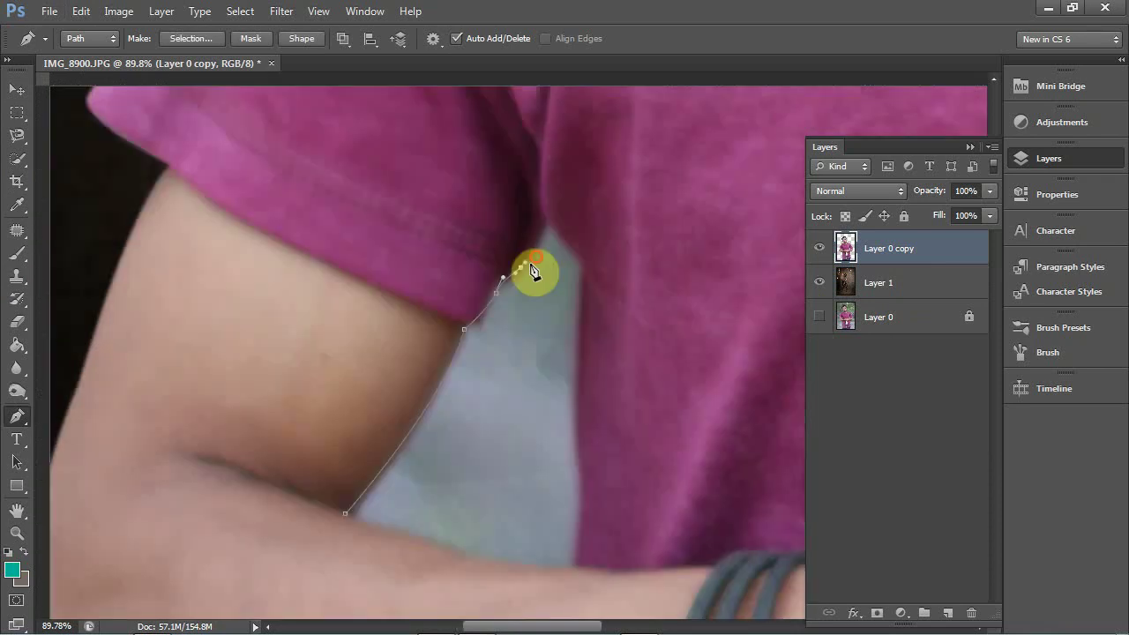
pyautogui.click(536, 253)
pyautogui.moveTo(573, 287); pyautogui.dragTo(577, 301)
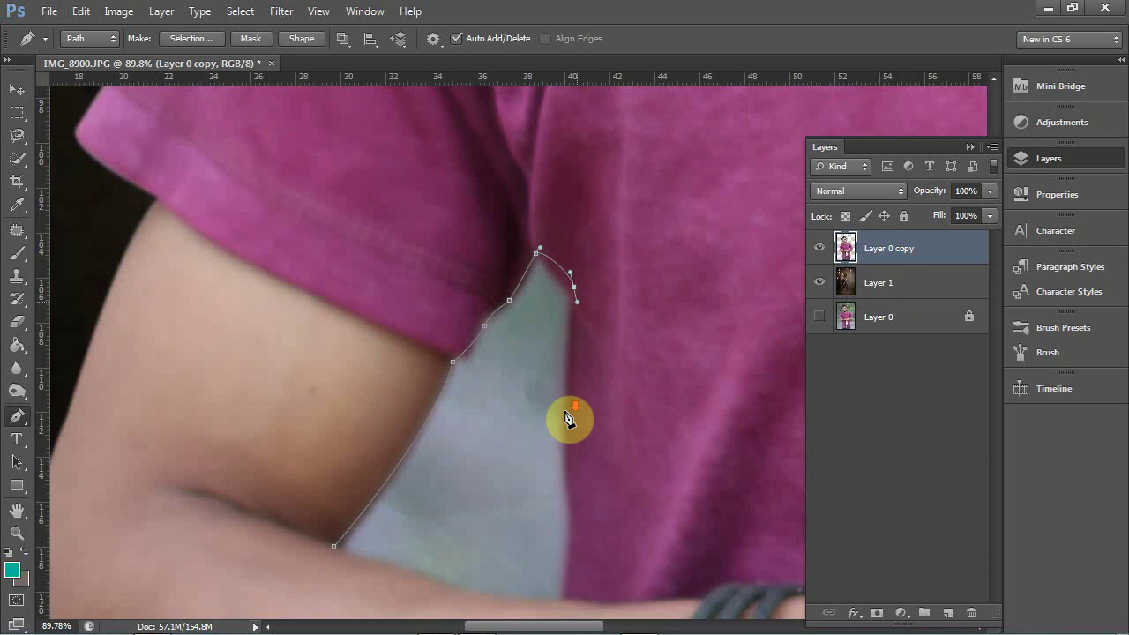
# Continue the outline down the shirt edge to the forearm and close it around the gap
pyautogui.scroll(-3, 569, 418)
pyautogui.click(572, 406)
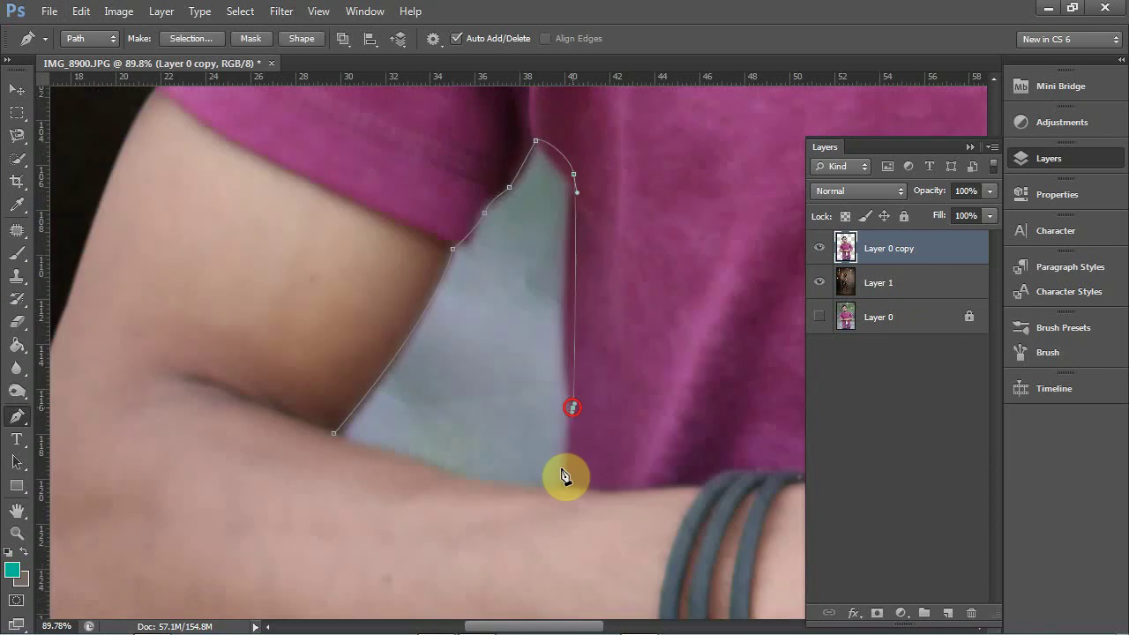
pyautogui.click(557, 486)
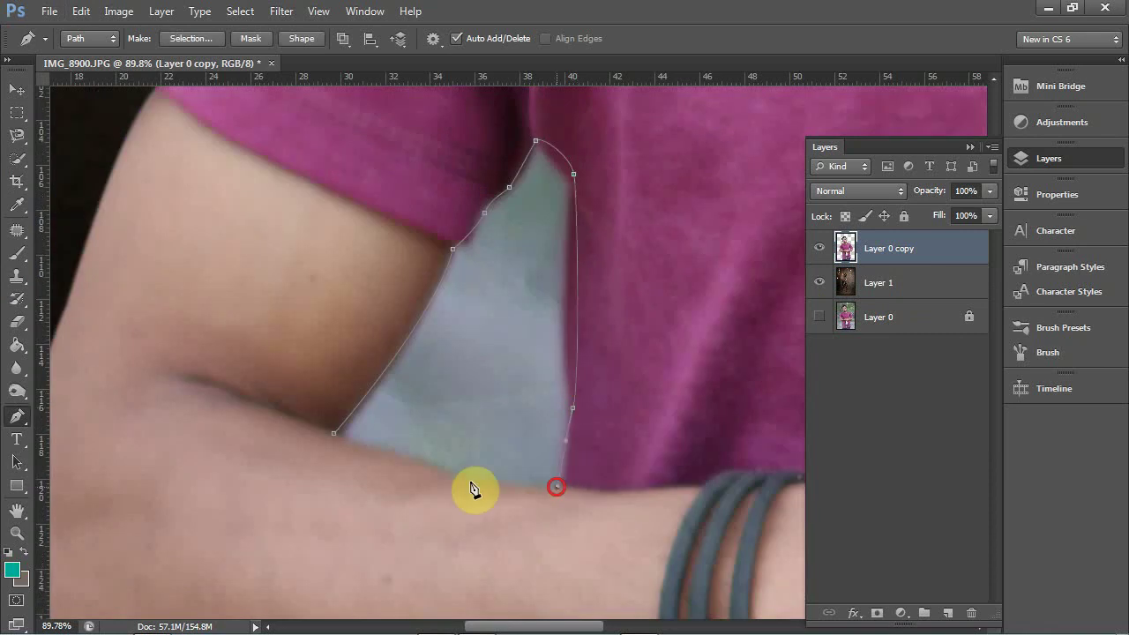
pyautogui.click(332, 434)
pyautogui.keyDown('ctrl'); pyautogui.click(403, 412); pyautogui.keyUp('ctrl')
# Turn the outline into a 2 px feathered selection and remove the grey patch to show the backdrop
pyautogui.rightClick(508, 126)
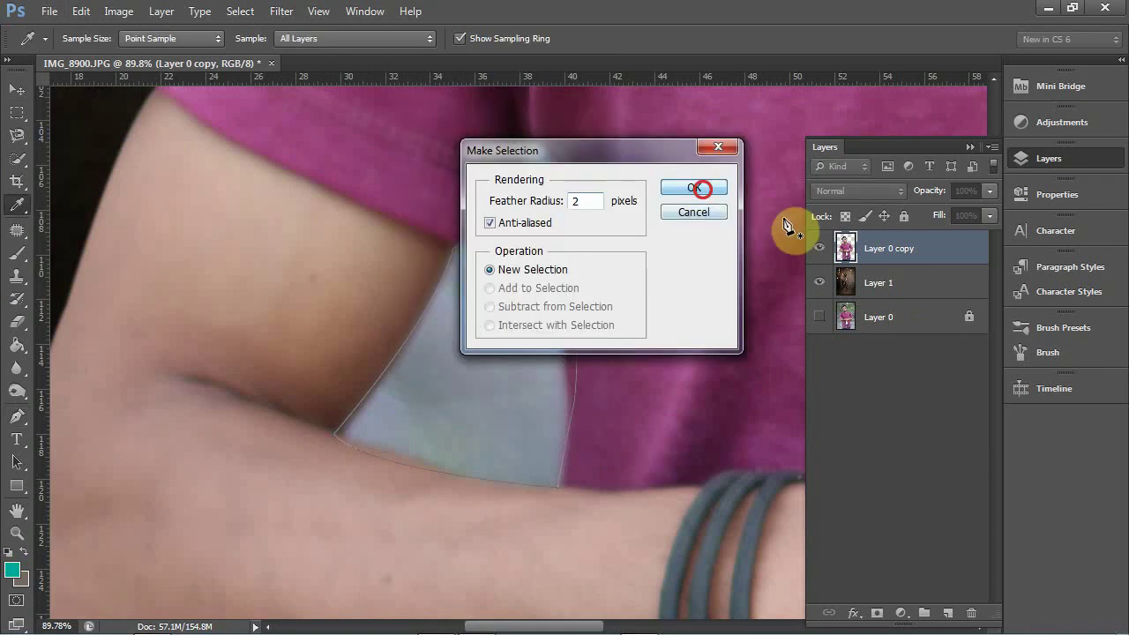
pyautogui.press('Return')
pyautogui.rightClick(540, 345)
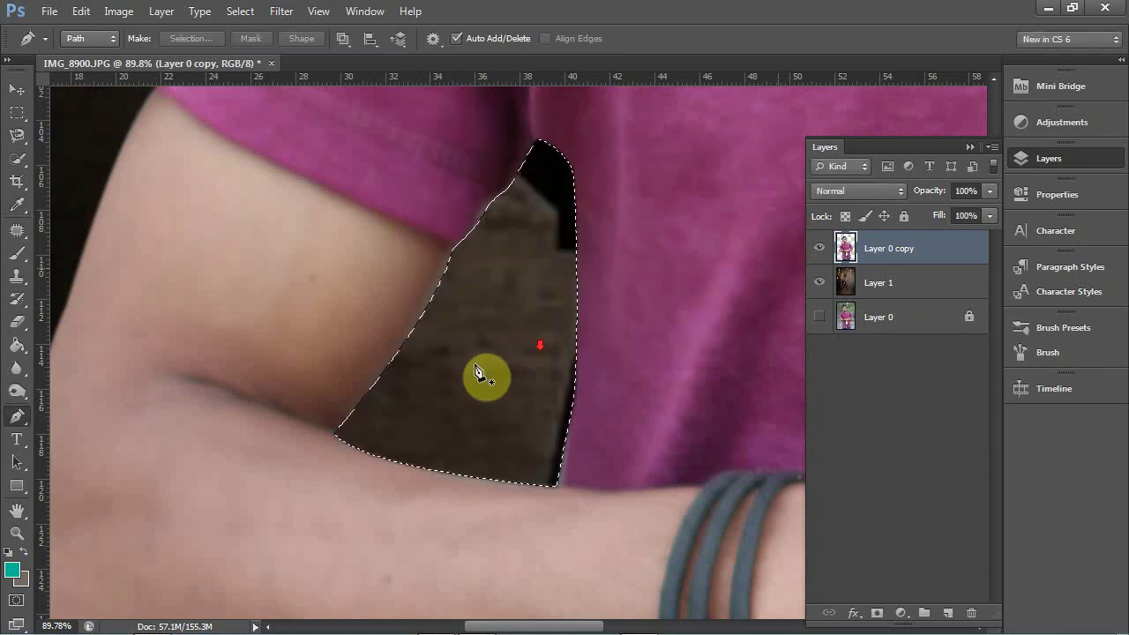
pyautogui.scroll(-3, 476, 373)
pyautogui.scroll(-3, 476, 373)
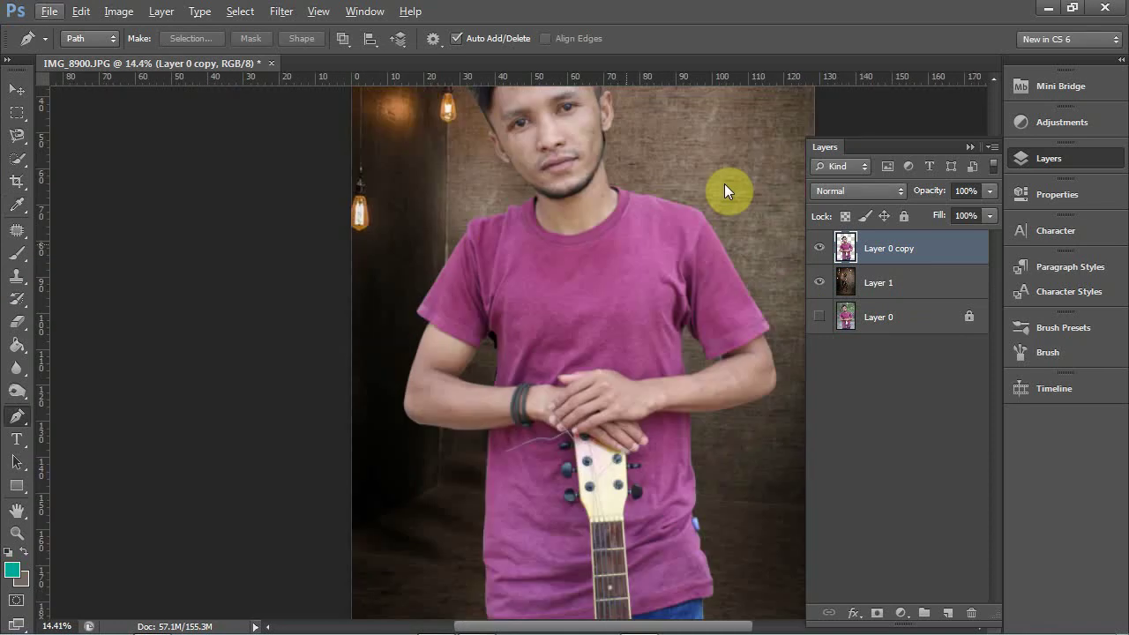
pyautogui.hotkey('alt', 's')
pyautogui.press('Escape')
pyautogui.hotkey('alt', '[')
pyautogui.press('s')
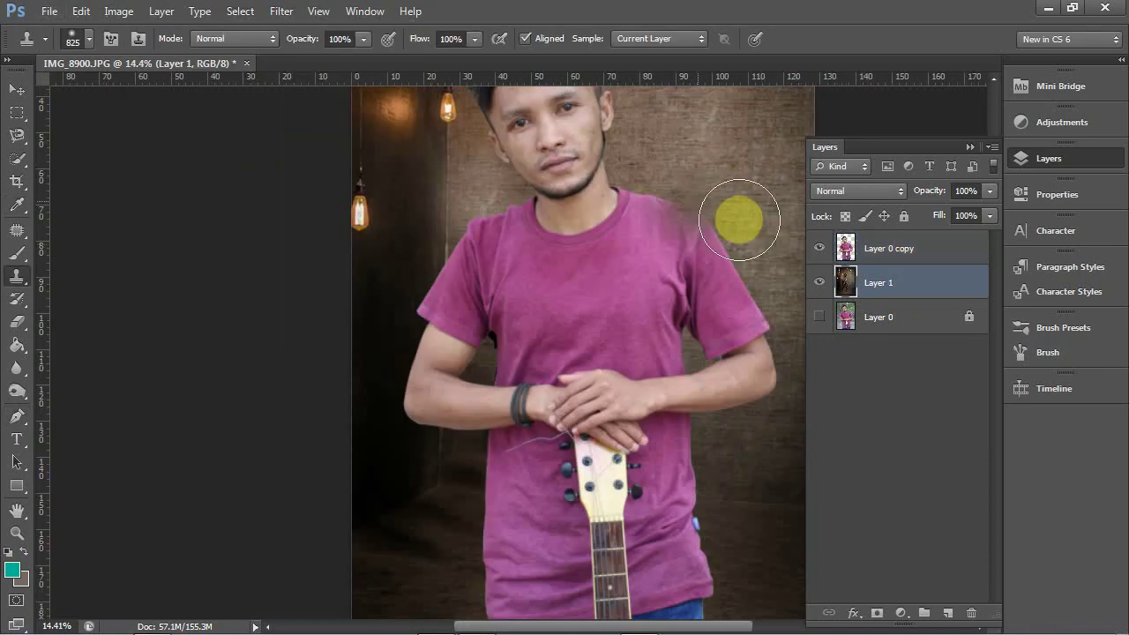
pyautogui.keyDown('alt'); pyautogui.click(739, 218); pyautogui.keyUp('alt')
pyautogui.moveTo(498, 349); pyautogui.dragTo(477, 380)
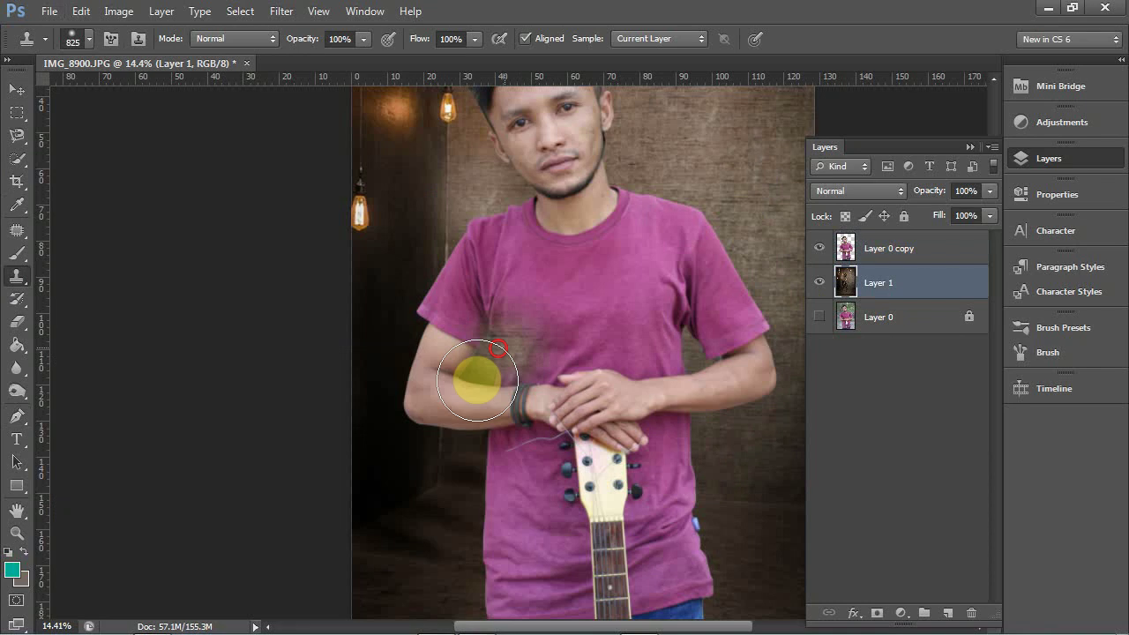
pyautogui.hotkey('ctrl', 'z')
pyautogui.click(483, 435)
pyautogui.keyDown('alt'); pyautogui.click(656, 323); pyautogui.keyUp('alt')
pyautogui.click(492, 310)
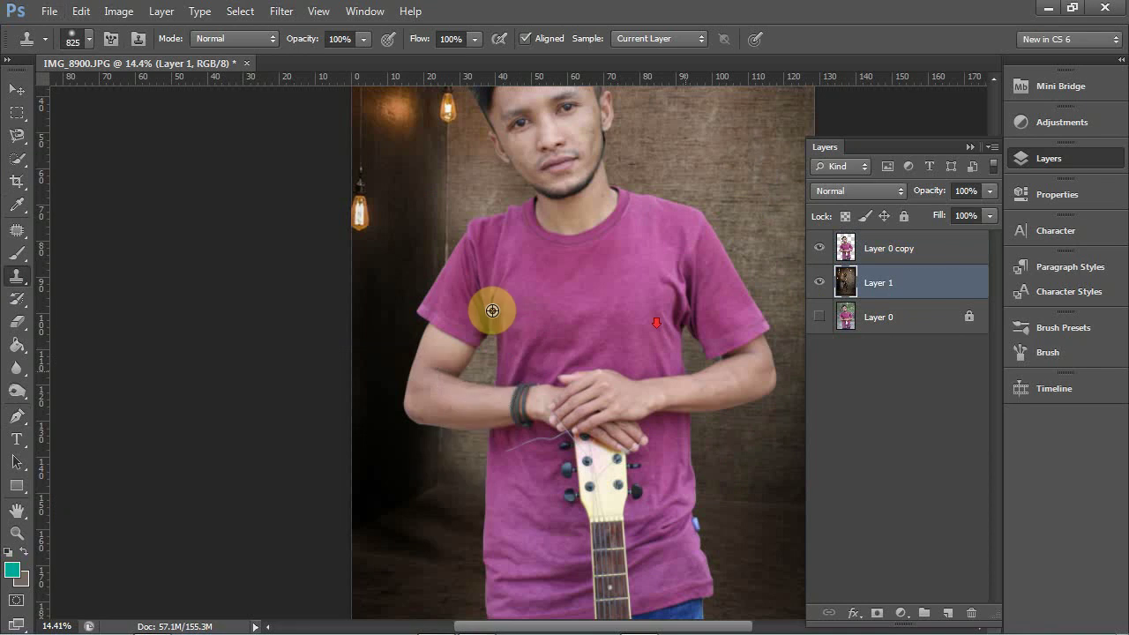
pyautogui.scroll(-5, 544, 223)
pyautogui.scroll(7, 544, 222)
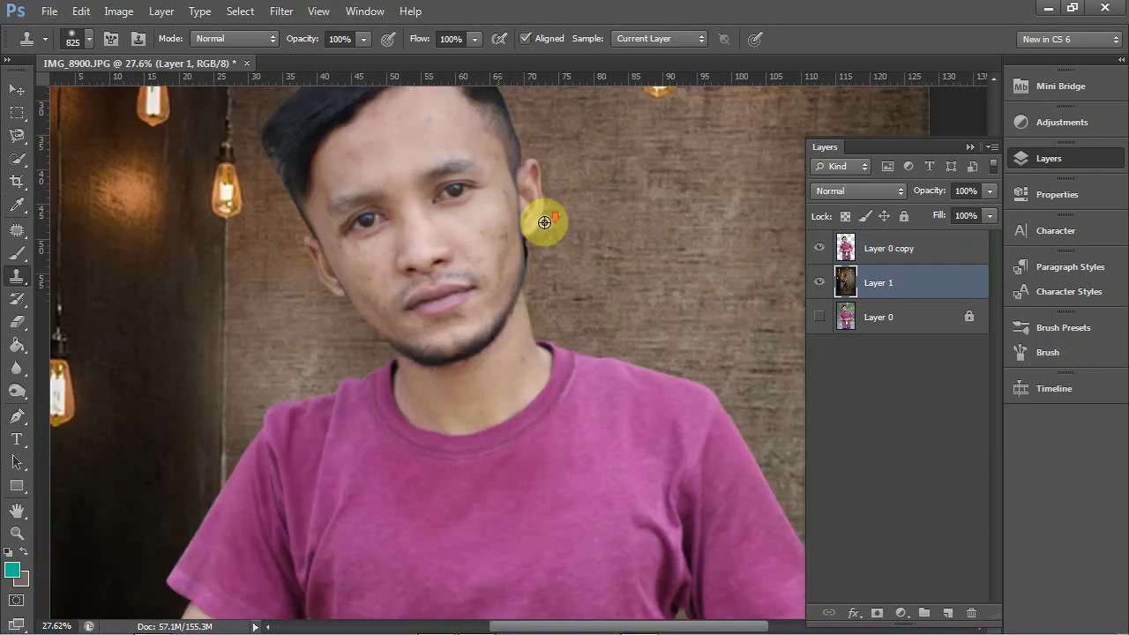
pyautogui.scroll(3, 544, 223)
pyautogui.scroll(5, 434, 201)
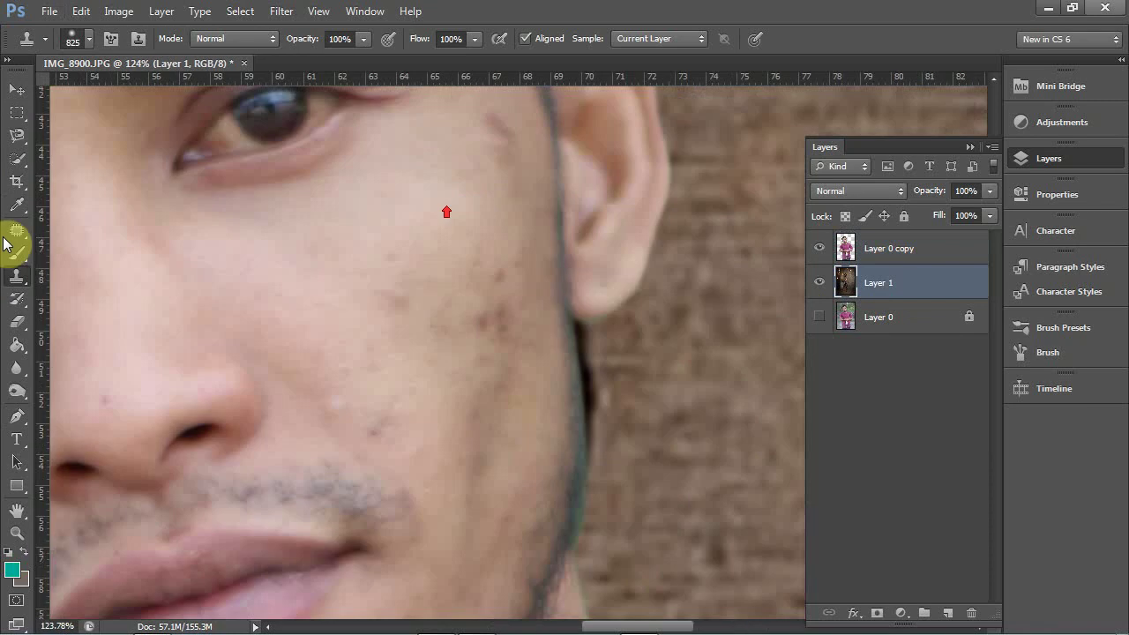
pyautogui.click(5, 233)
# Use the Patch tool on Layer 0 copy to outline dark spots on the cheek
pyautogui.hotkey('shift', 'j')
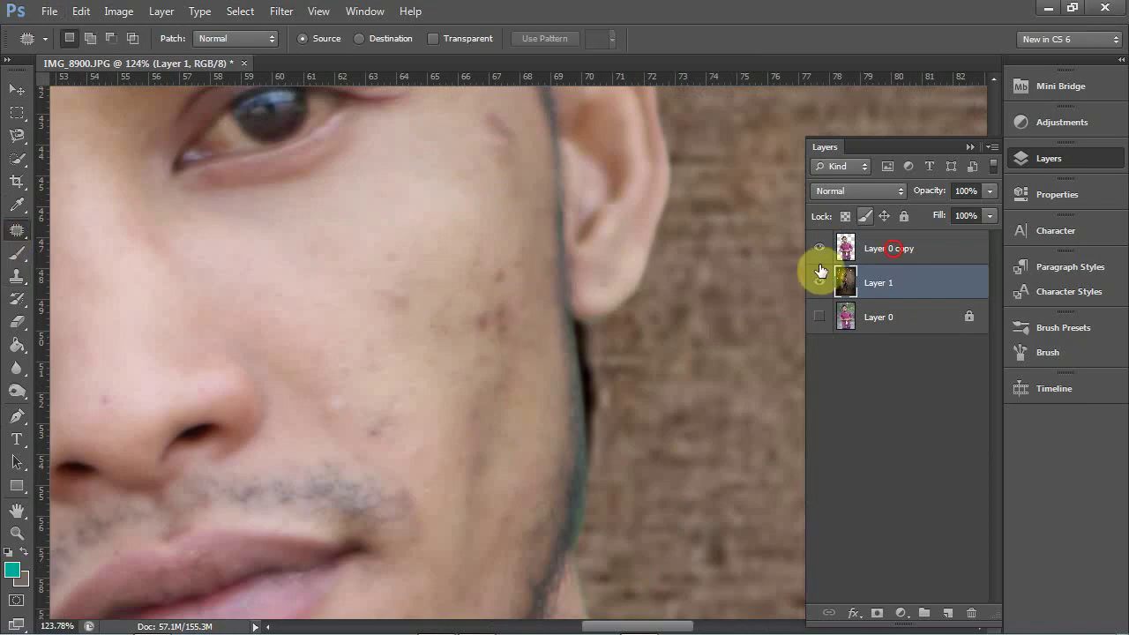
pyautogui.click(472, 258)
pyautogui.moveTo(500, 292)
pyautogui.mouseDown()
pyautogui.moveTo(424, 377)
pyautogui.moveTo(399, 323)
pyautogui.mouseUp()
pyautogui.click(453, 282)
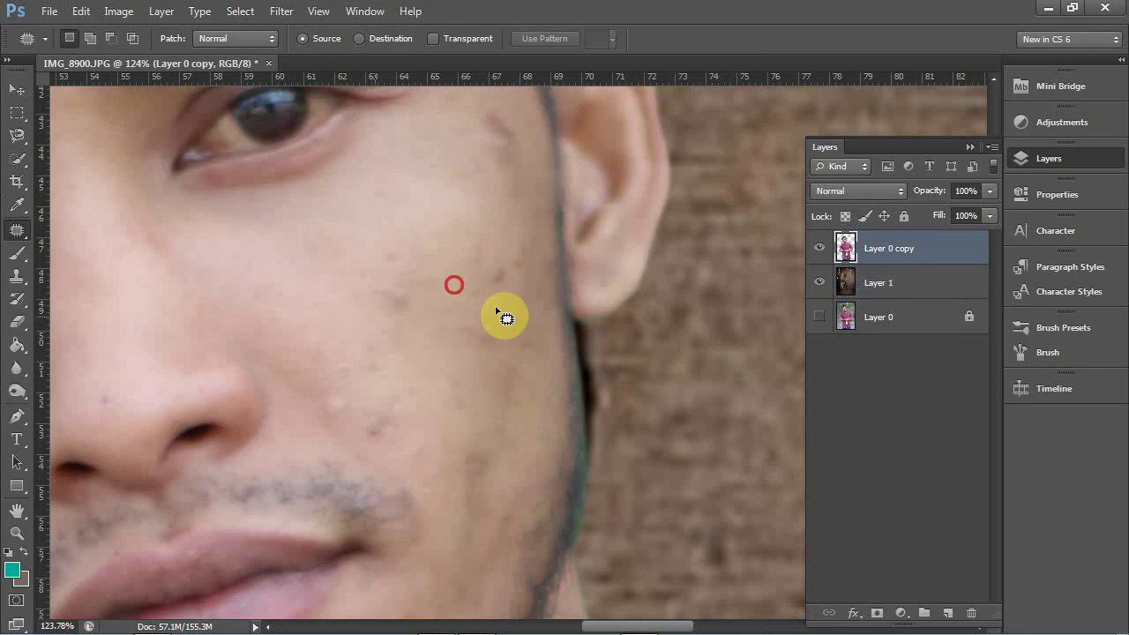
pyautogui.moveTo(504, 375)
pyautogui.mouseDown()
pyautogui.moveTo(434, 308)
pyautogui.moveTo(441, 316)
pyautogui.mouseUp()
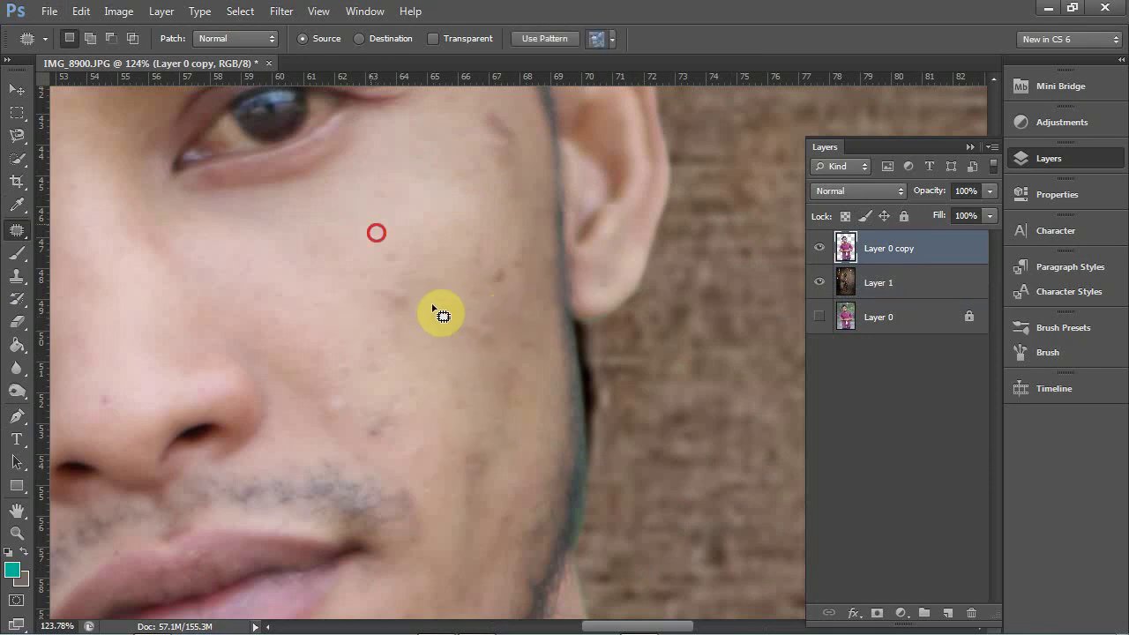
# Patch the upper- and lower-cheek blemishes with clean skin, deselect, and outline another spot
pyautogui.moveTo(380, 234)
pyautogui.mouseDown()
pyautogui.moveTo(311, 238)
pyautogui.moveTo(330, 264)
pyautogui.mouseUp()
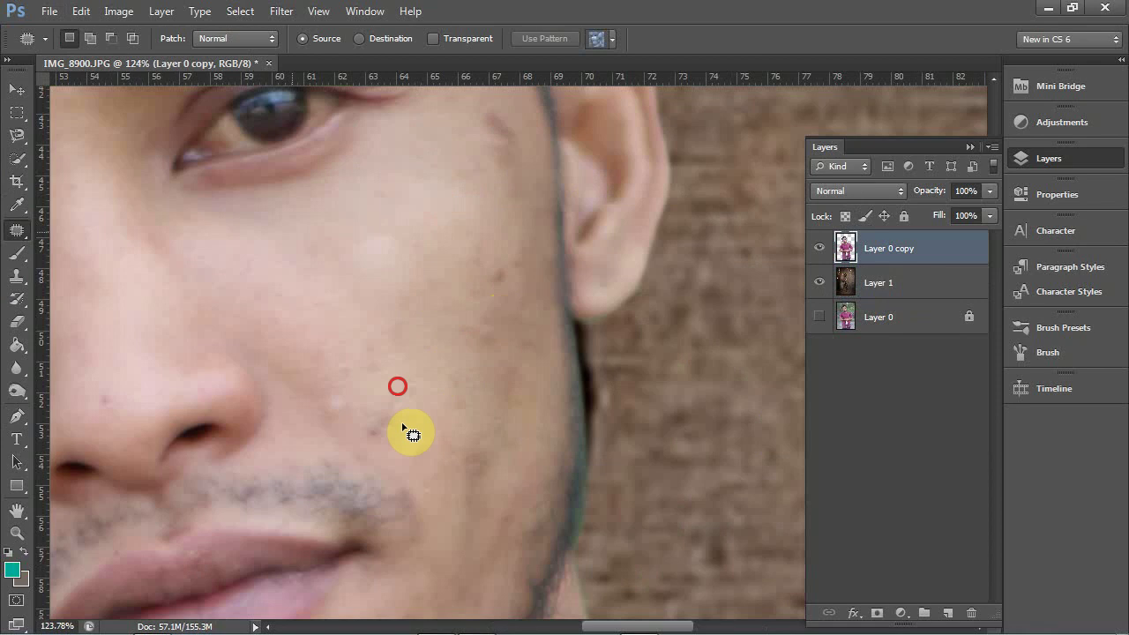
pyautogui.moveTo(398, 386)
pyautogui.mouseDown()
pyautogui.moveTo(379, 454)
pyautogui.moveTo(352, 436)
pyautogui.moveTo(308, 361)
pyautogui.mouseUp()
pyautogui.moveTo(361, 419); pyautogui.dragTo(461, 304)
pyautogui.hotkey('ctrl', 'd')
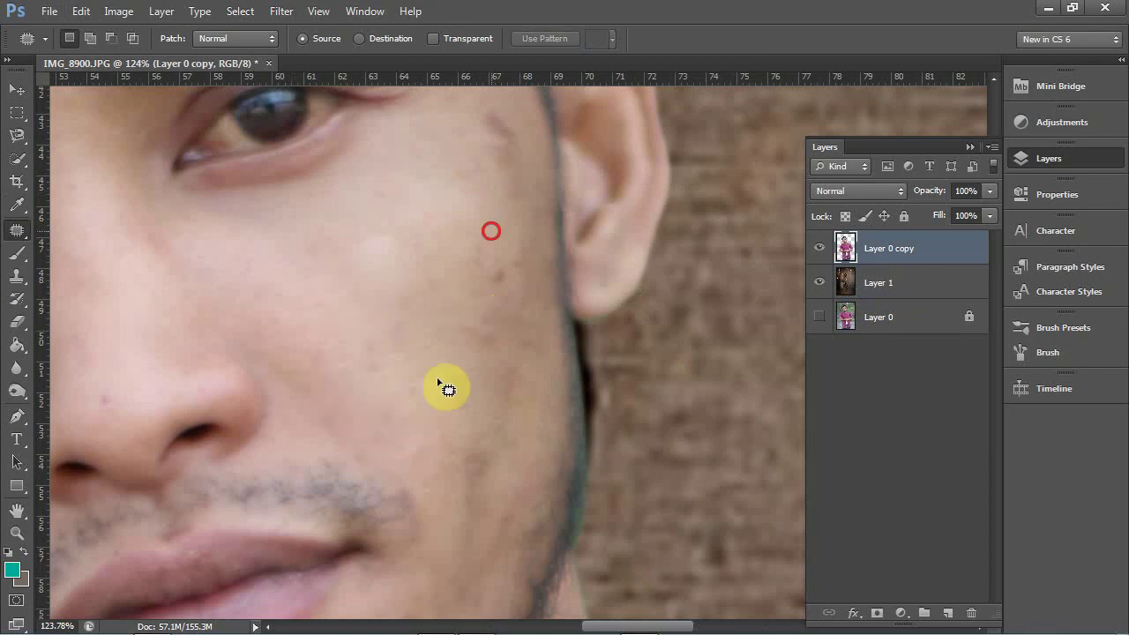
pyautogui.moveTo(447, 389); pyautogui.dragTo(388, 336)
pyautogui.scroll(-5, 373, 305)
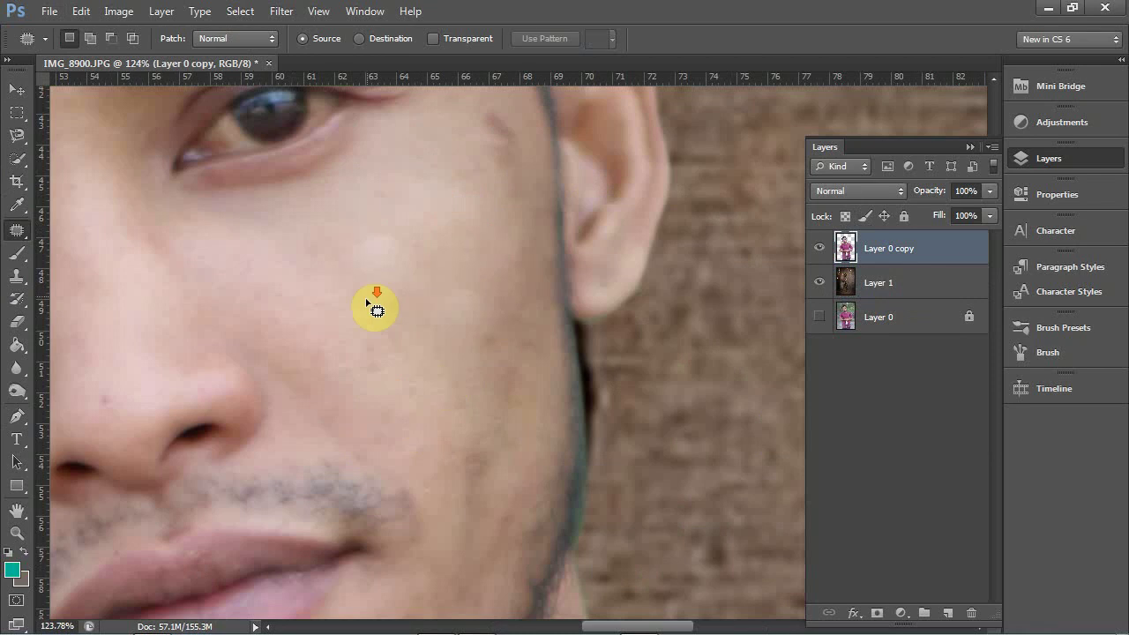
pyautogui.scroll(-4, 373, 305)
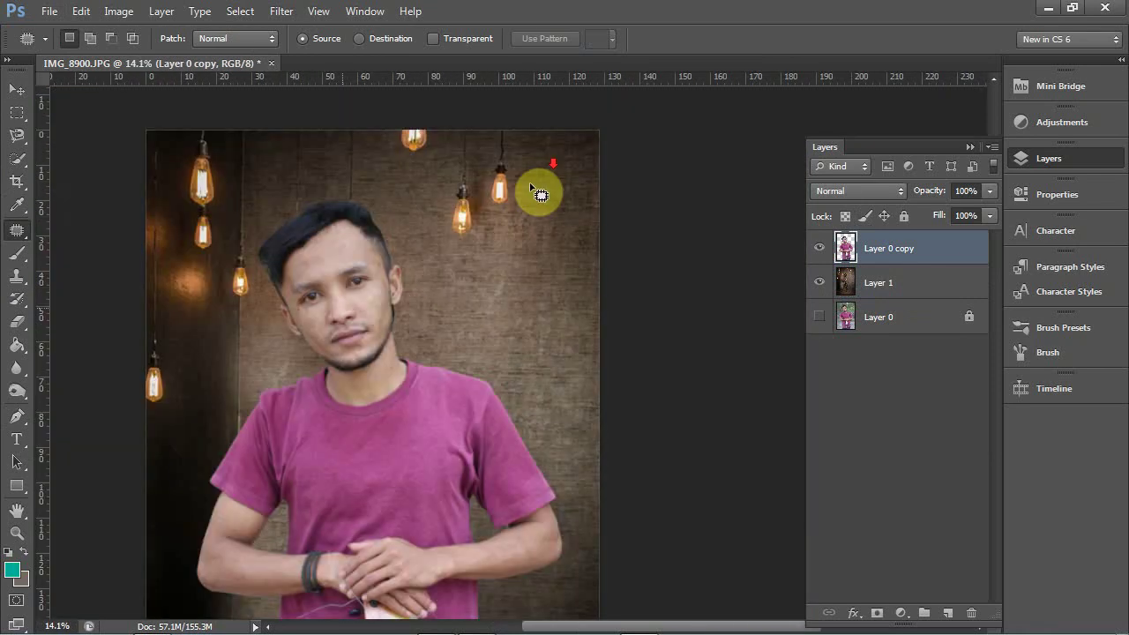
pyautogui.scroll(-2, 540, 192)
pyautogui.scroll(2, 541, 191)
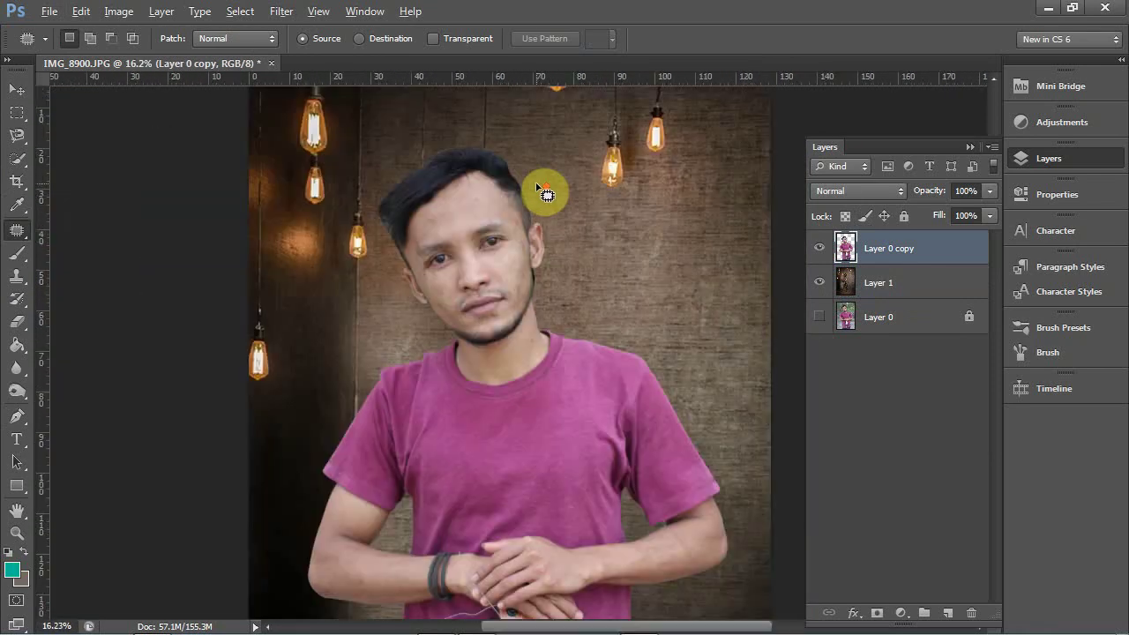
pyautogui.scroll(1, 541, 191)
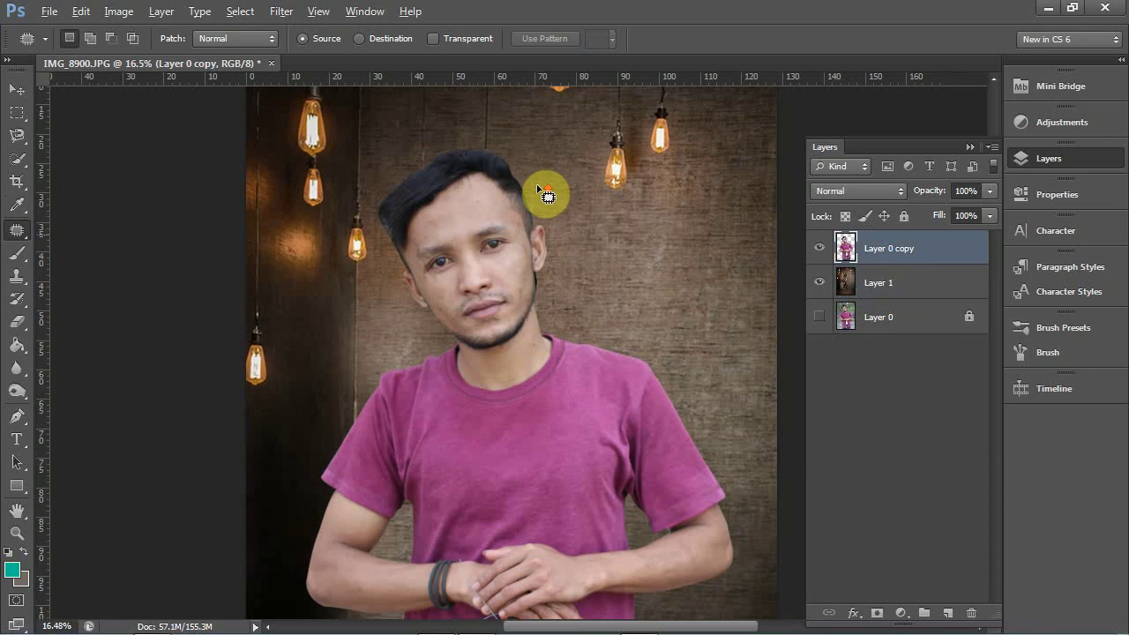
pyautogui.scroll(-1, 541, 192)
pyautogui.scroll(-3, 541, 192)
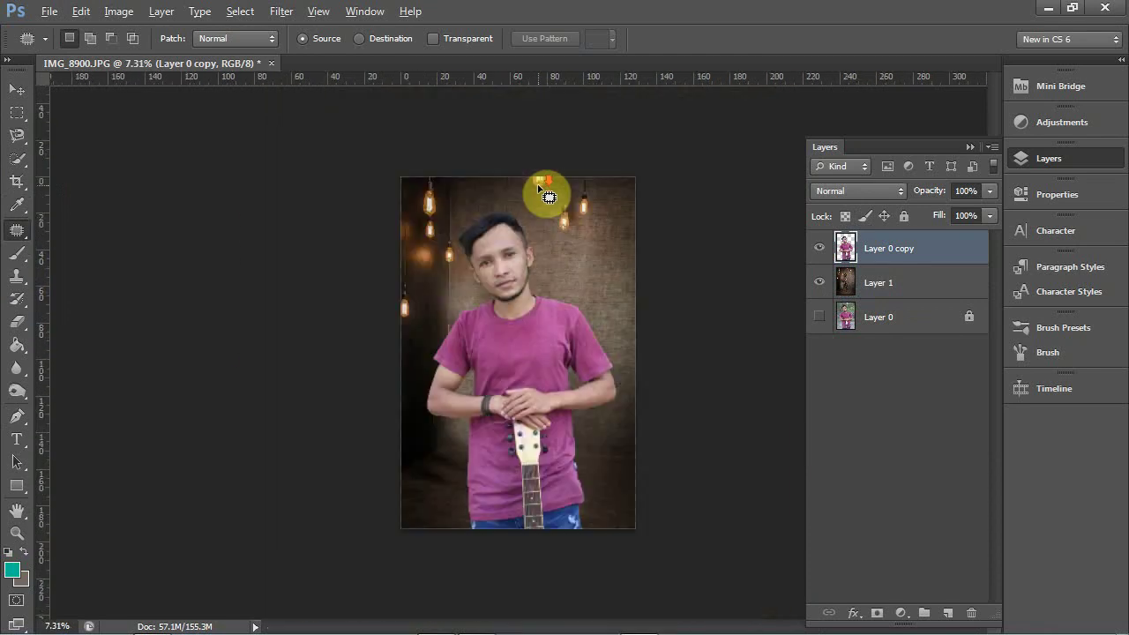